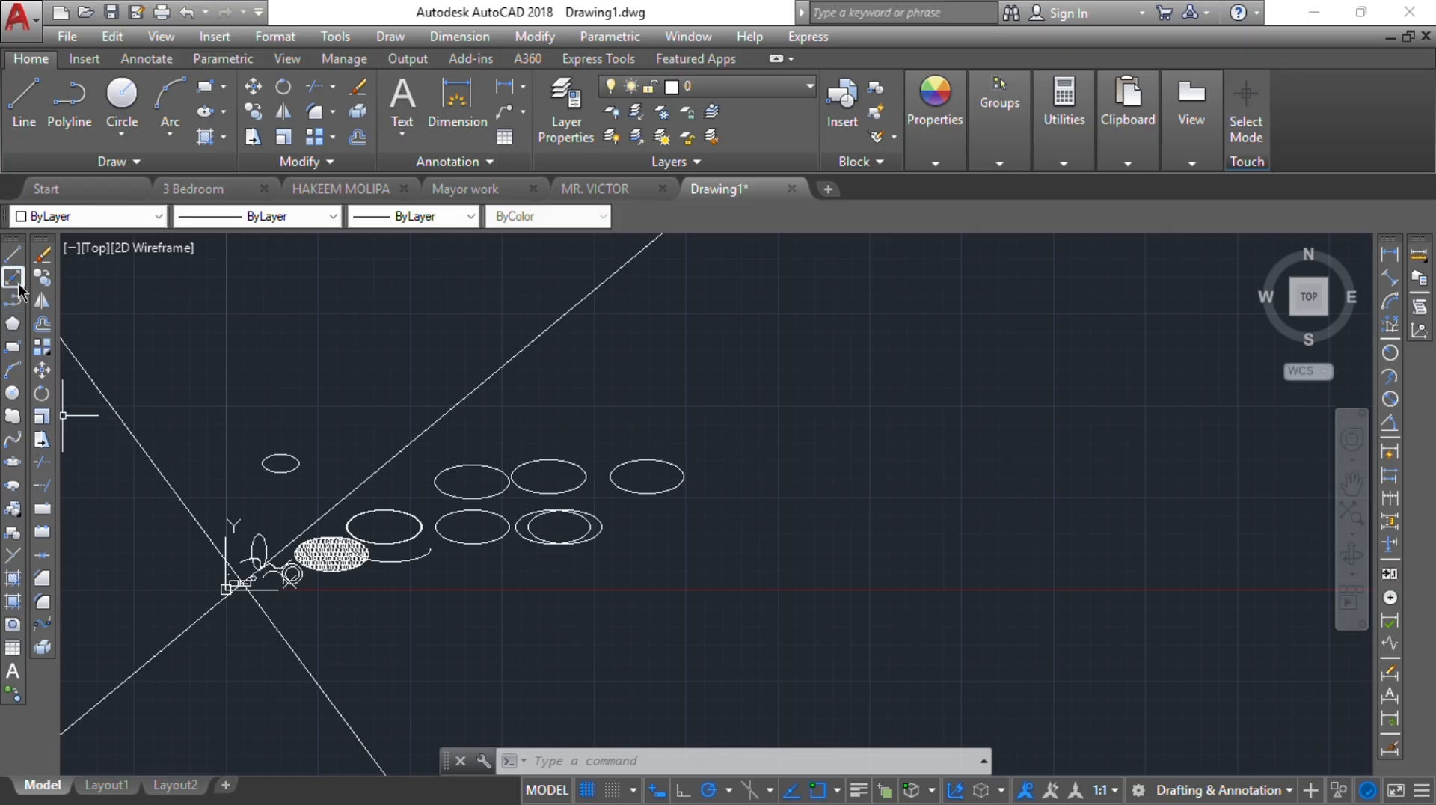
# Draw three separate parallel vertical lines, each about 19500 units long, side by side in the empty area beyond the ellipses.
pyautogui.click(12, 255)
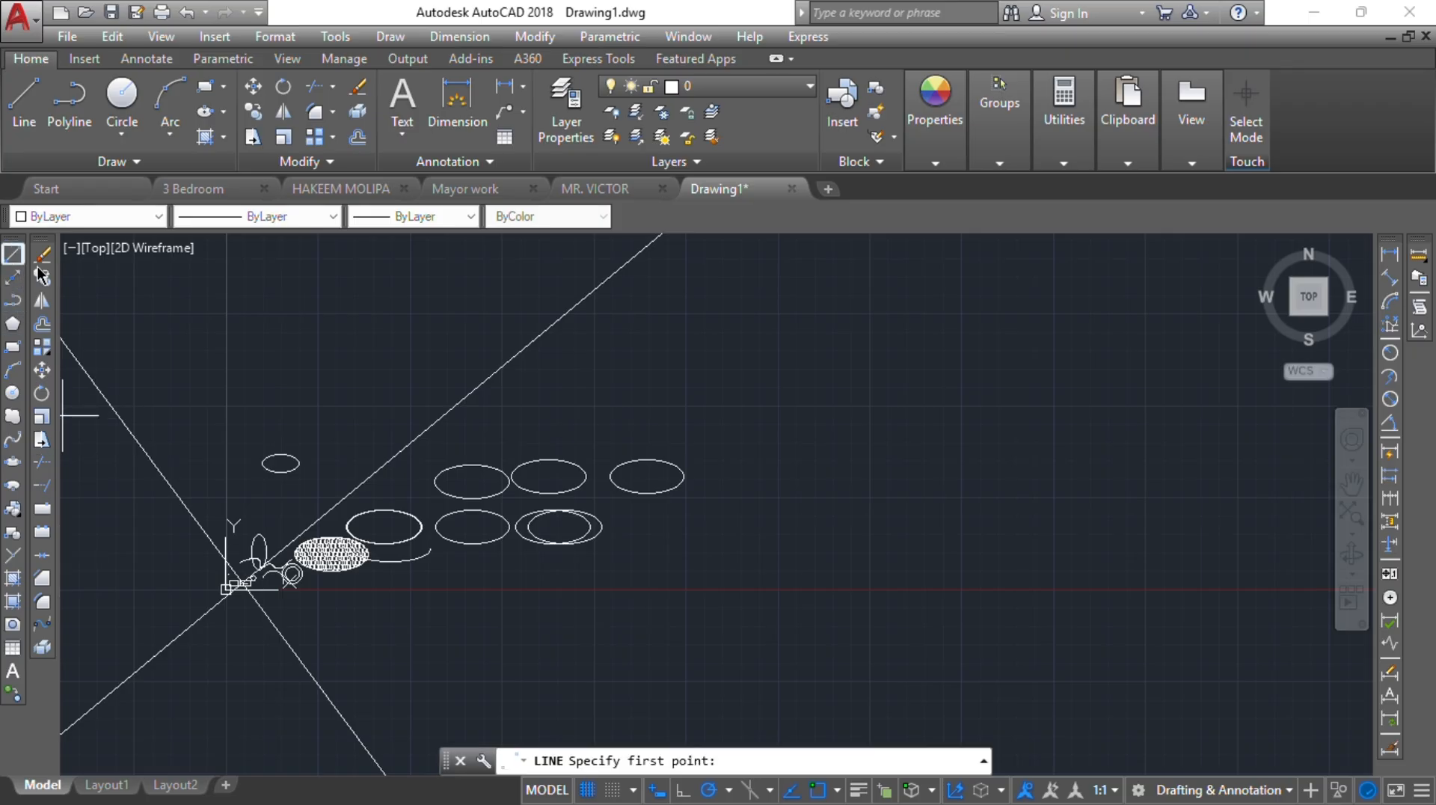
pyautogui.click(815, 281)
pyautogui.click(815, 510)
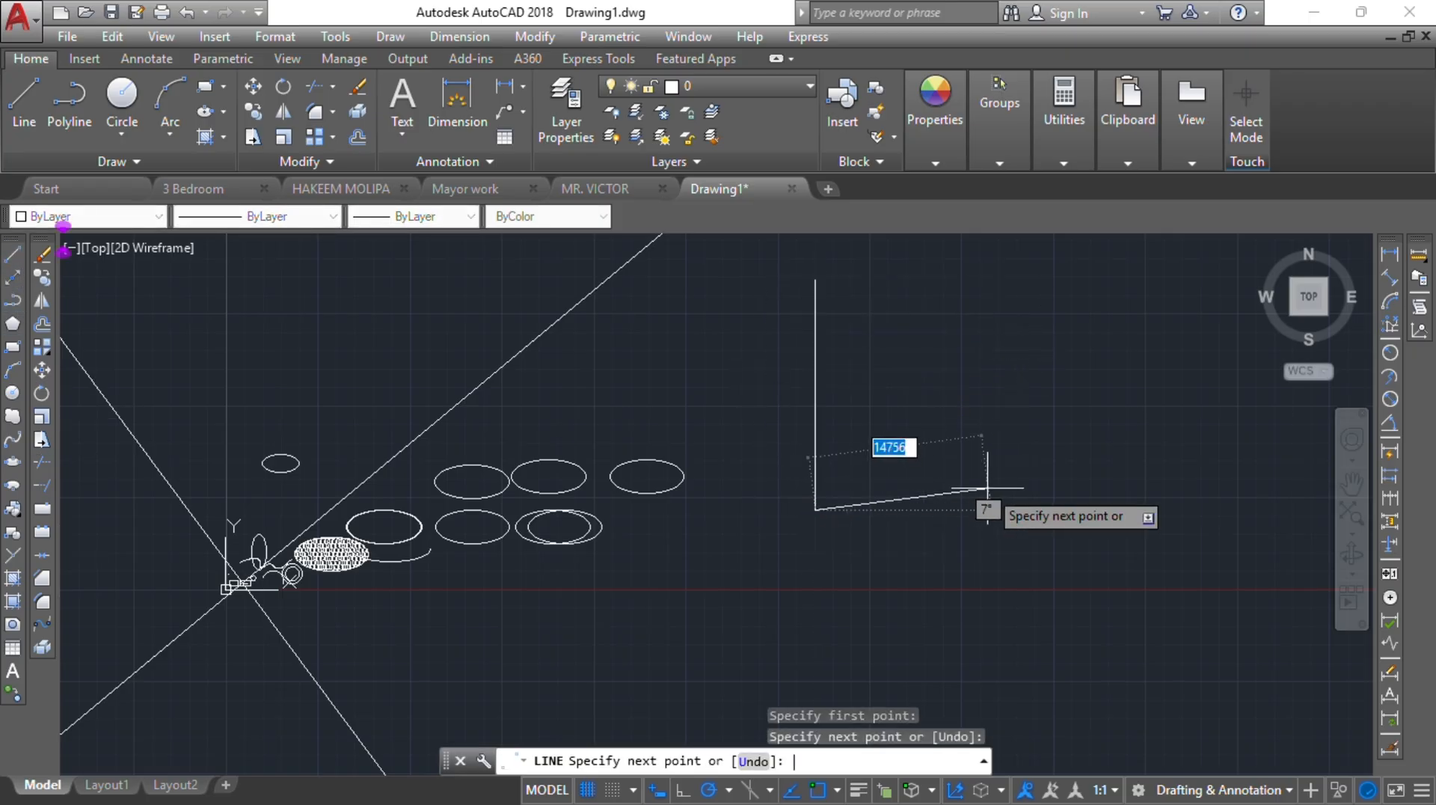
pyautogui.press('Return')
pyautogui.press('Return')
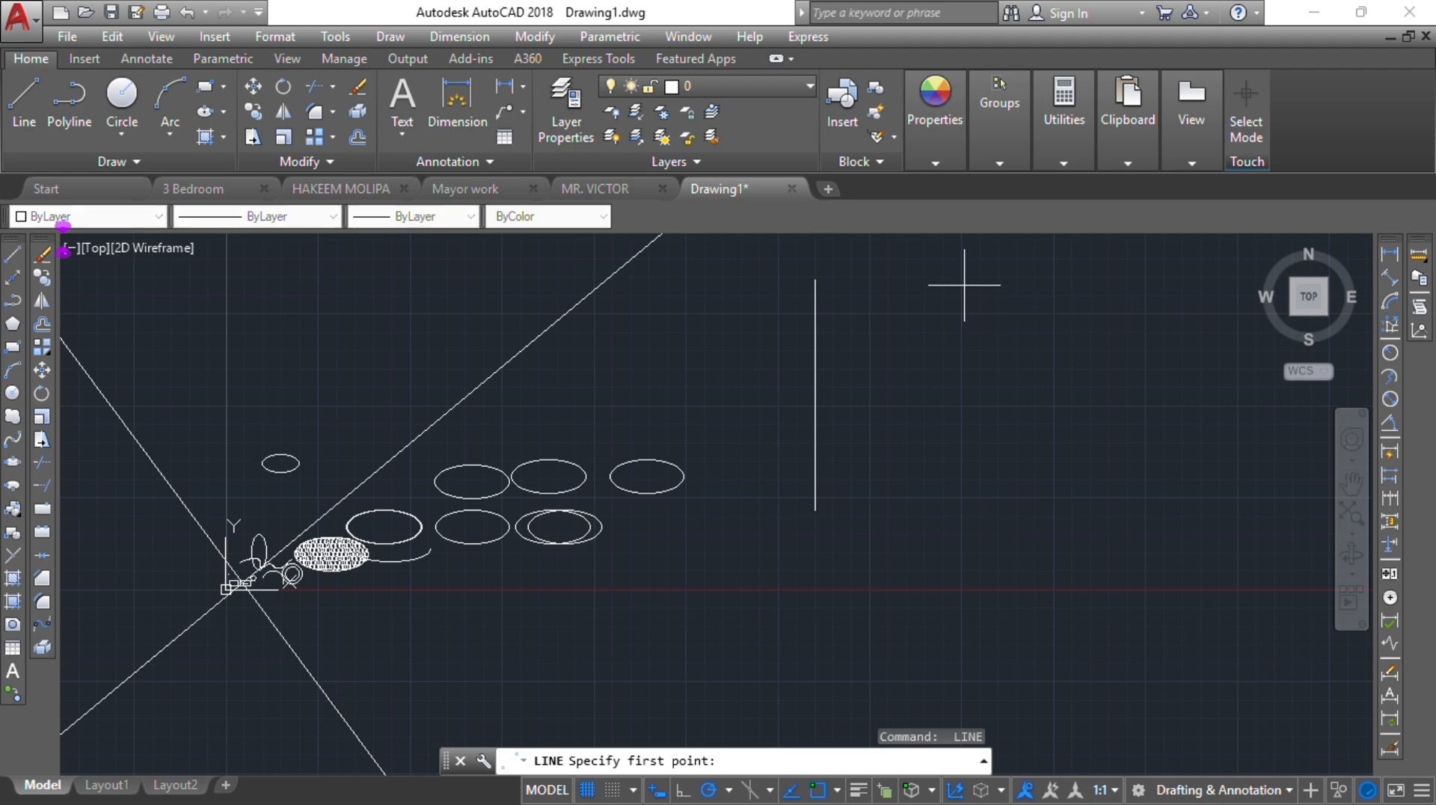
pyautogui.click(965, 283)
pyautogui.click(965, 508)
pyautogui.press('Return')
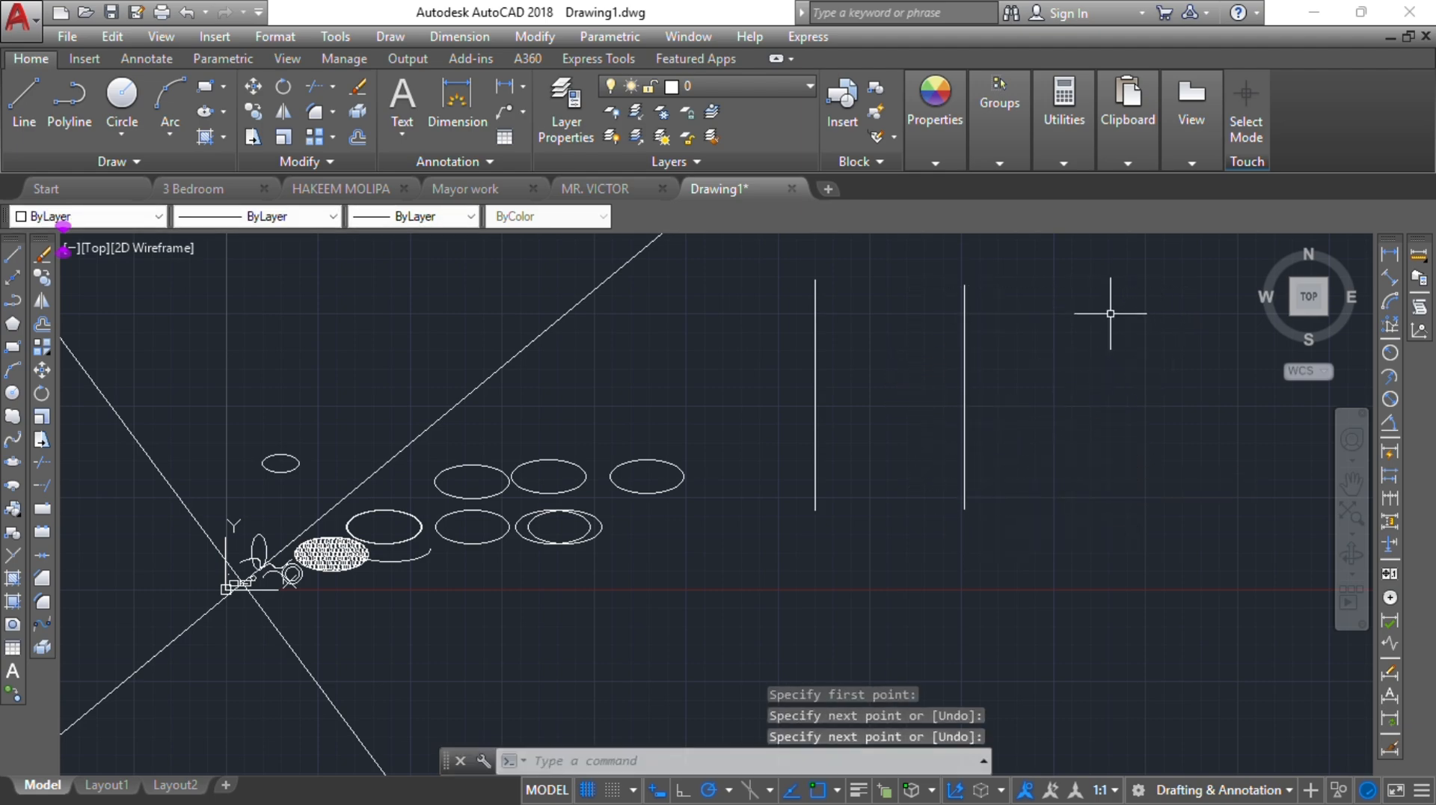
pyautogui.press('Return')
pyautogui.click(1117, 276)
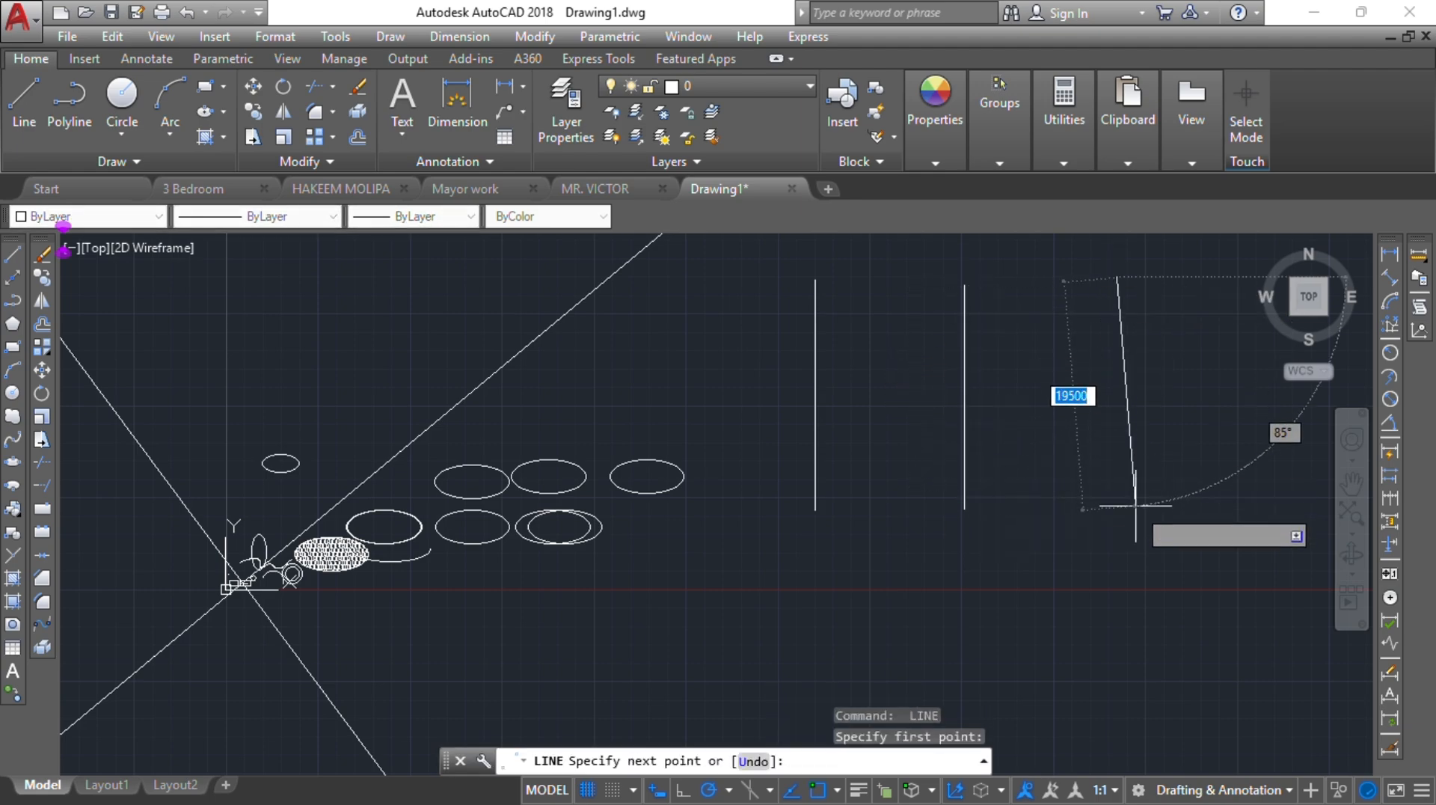
pyautogui.click(1117, 507)
pyautogui.press('Return')
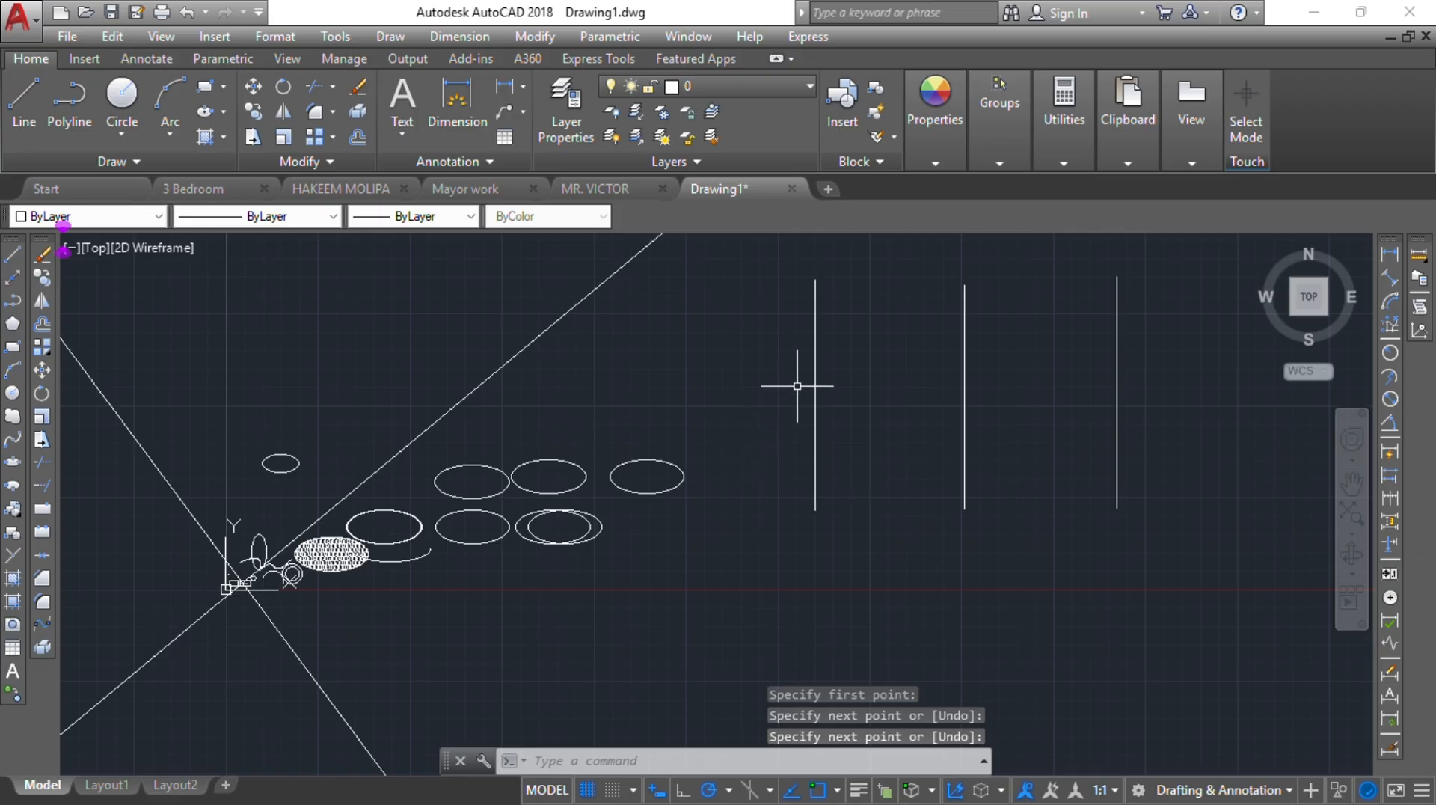
# Adjust the object snap settings and draw a nearly horizontal line from the first vertical line across the middle one to the third.
pyautogui.press('Return')
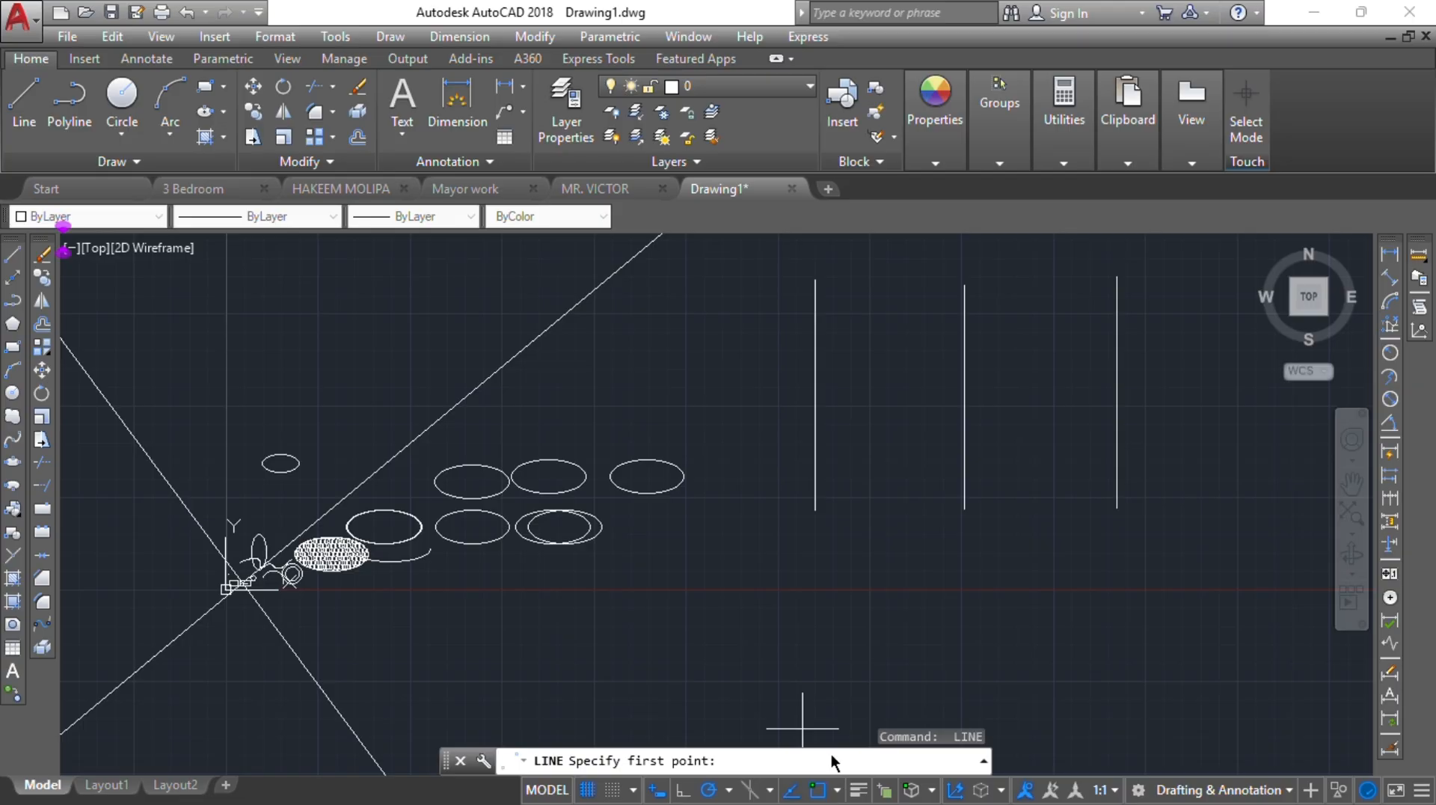
pyautogui.click(837, 790)
pyautogui.click(709, 429)
pyautogui.click(825, 384)
pyautogui.click(819, 394)
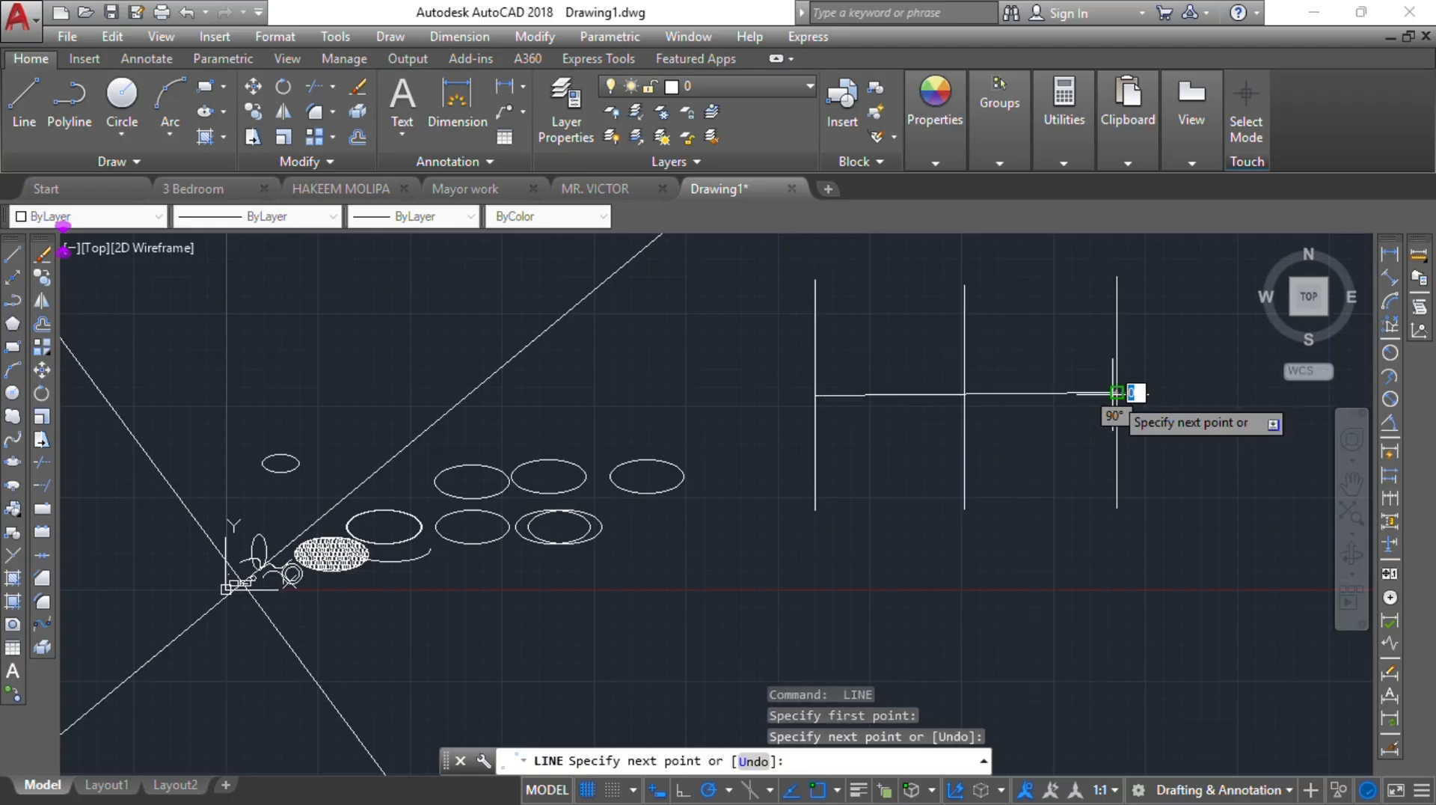
pyautogui.click(1116, 392)
pyautogui.press('Escape')
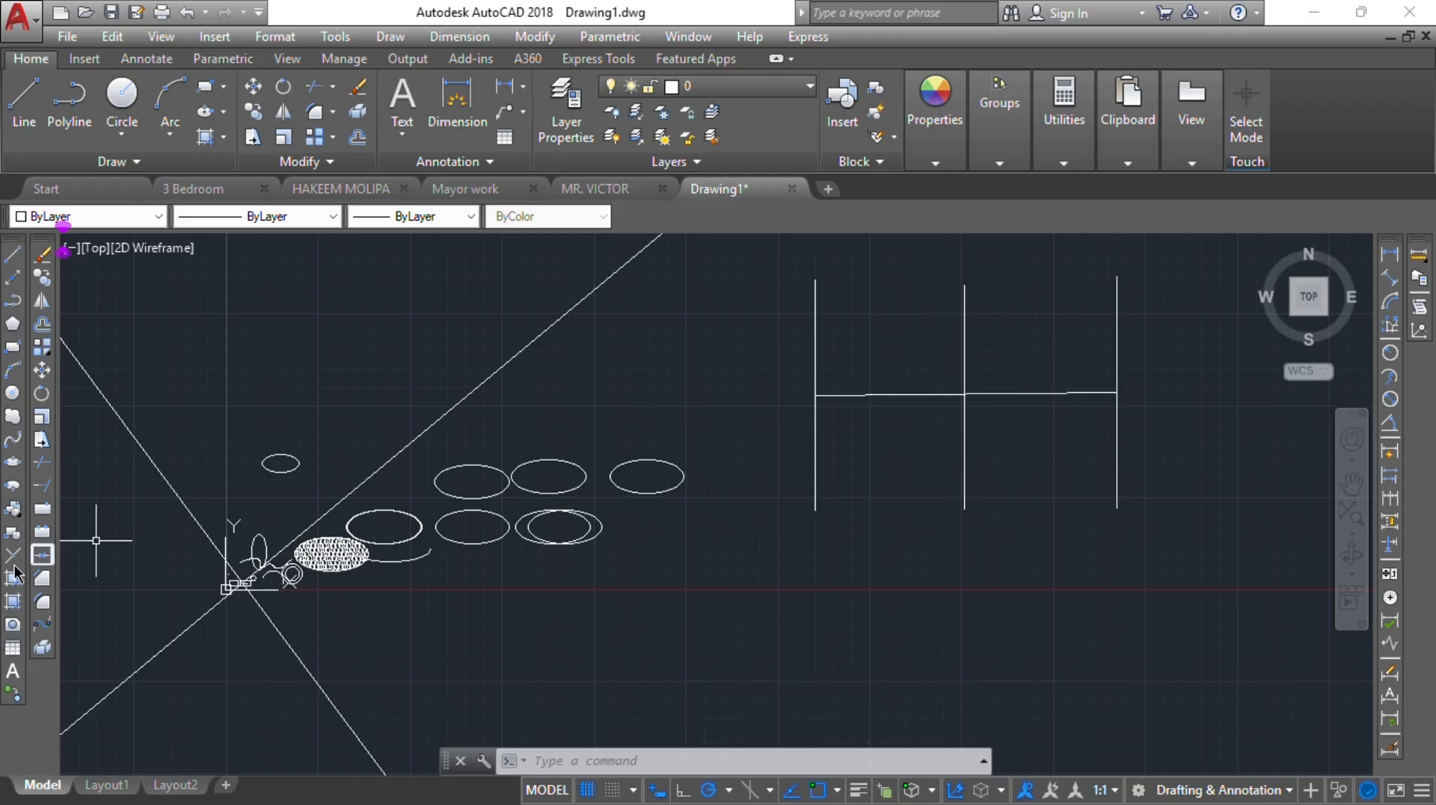
# Trim the horizontal line between the middle and third vertical lines, using the middle line as cutting edge, and undo the trim.
pyautogui.click(43, 466)
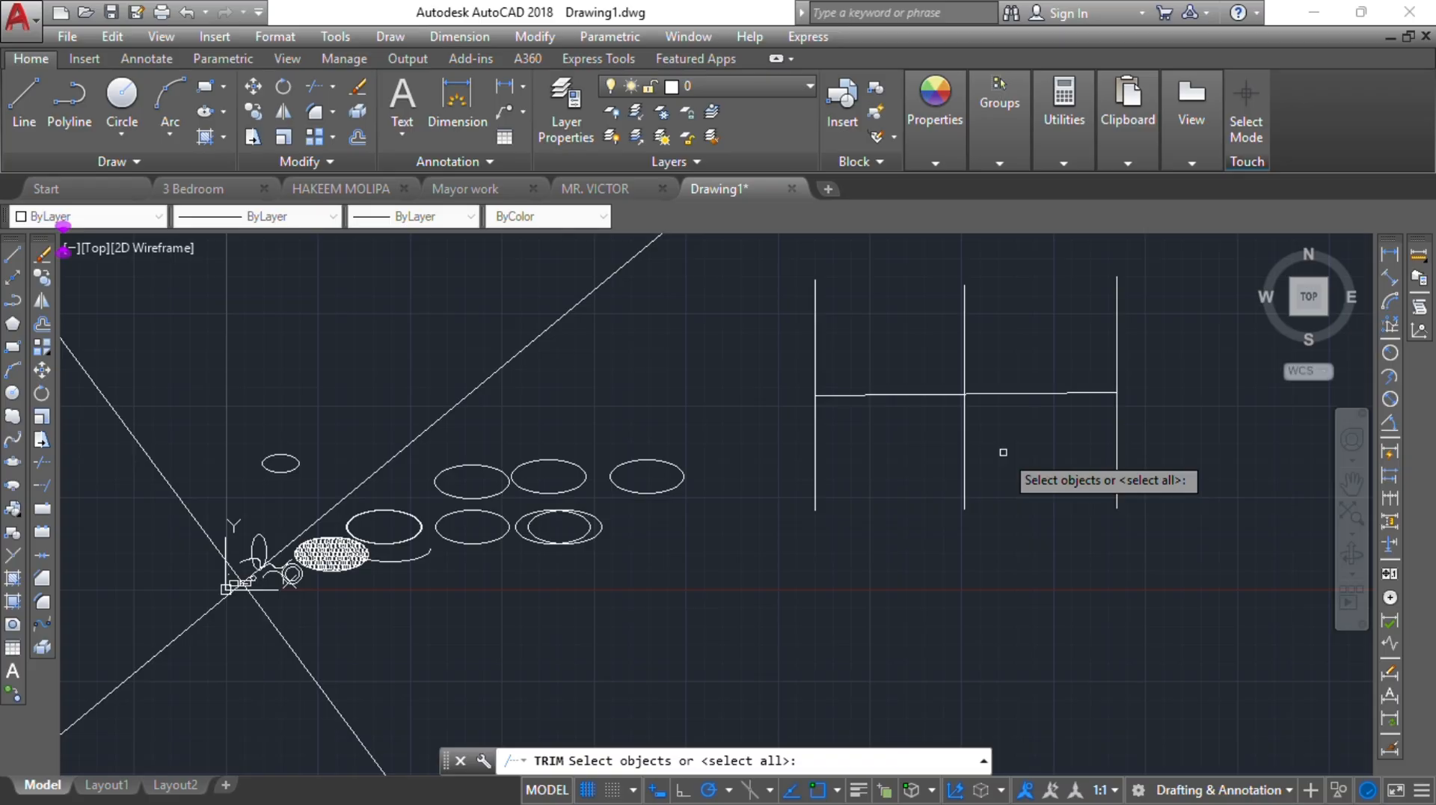
pyautogui.click(964, 503)
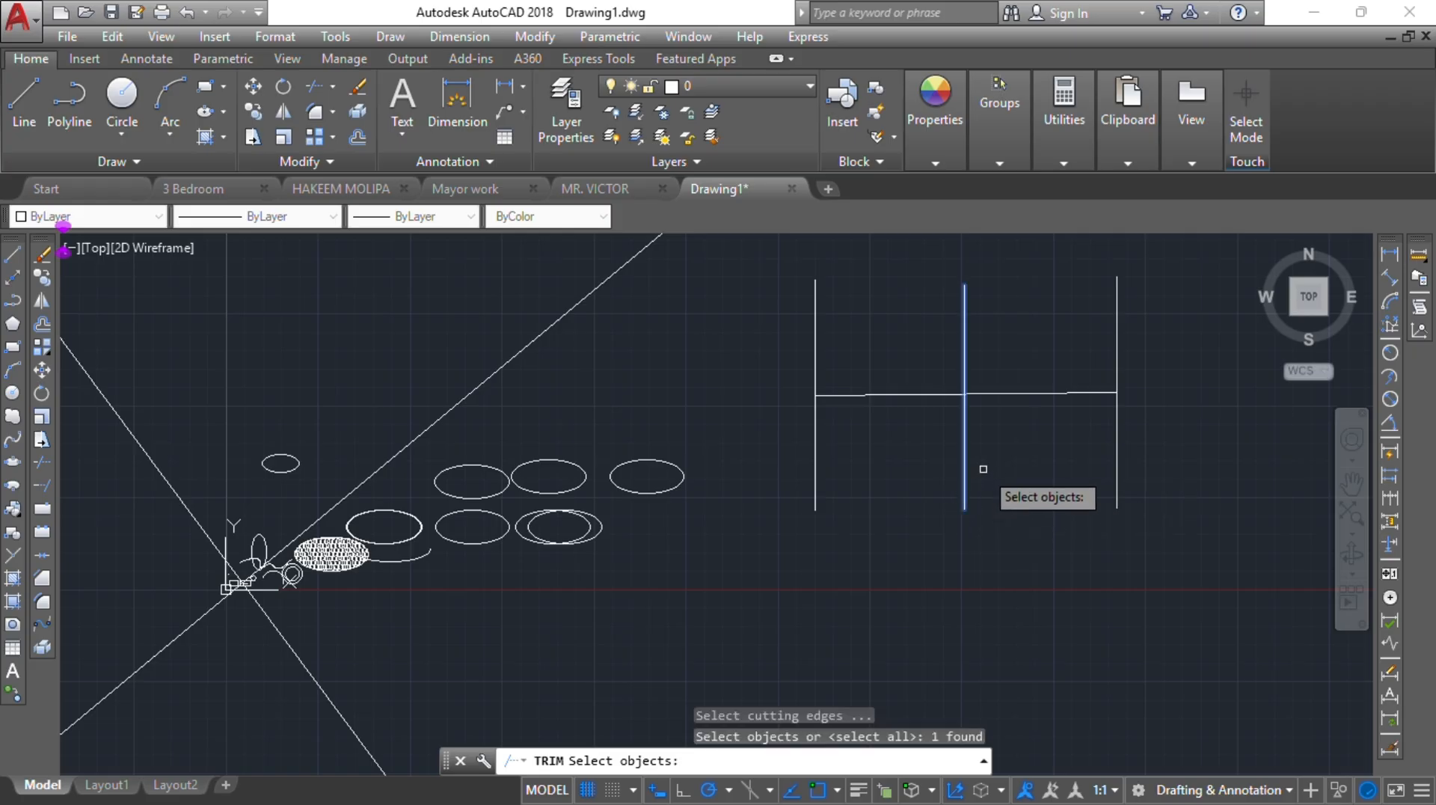
pyautogui.press('Return')
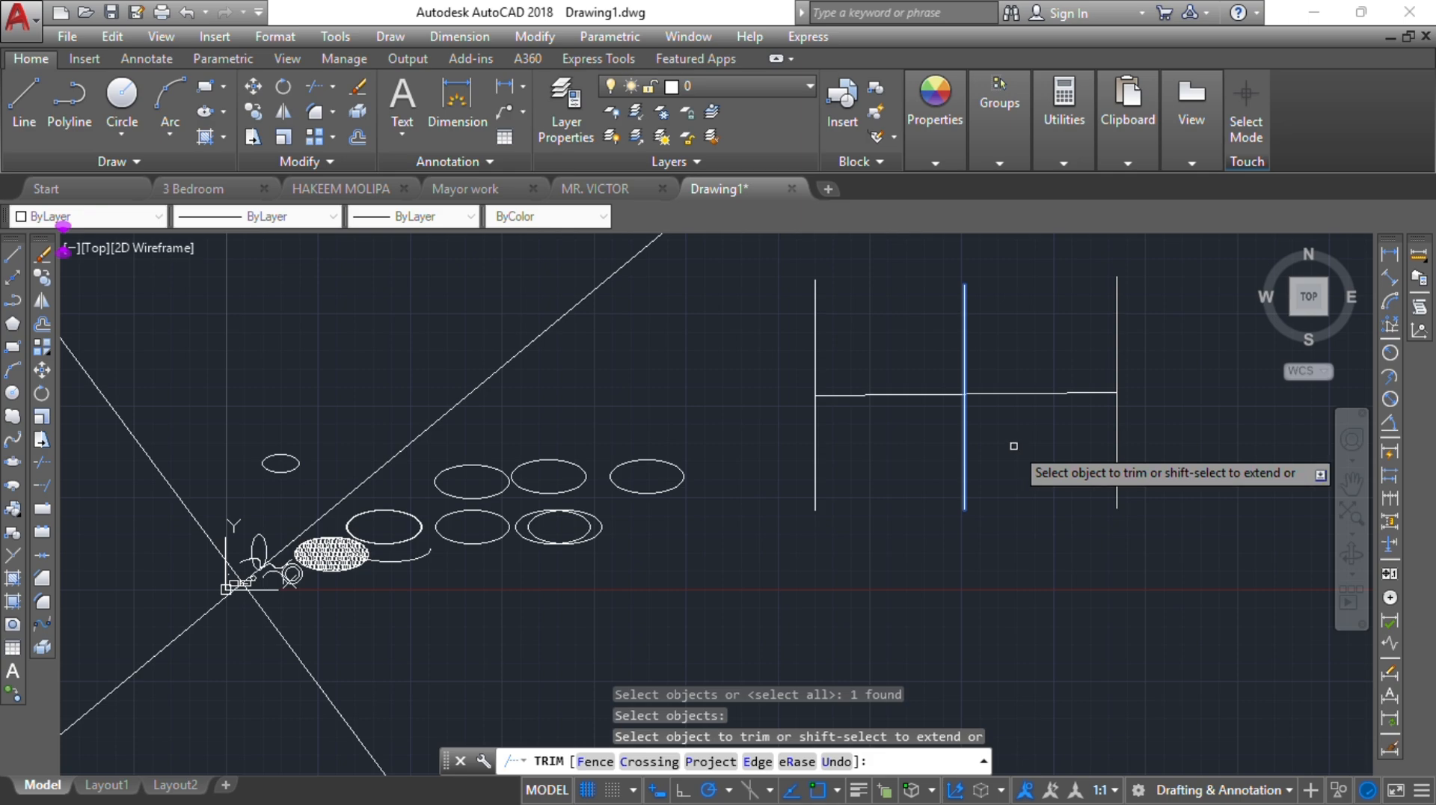
pyautogui.click(1024, 393)
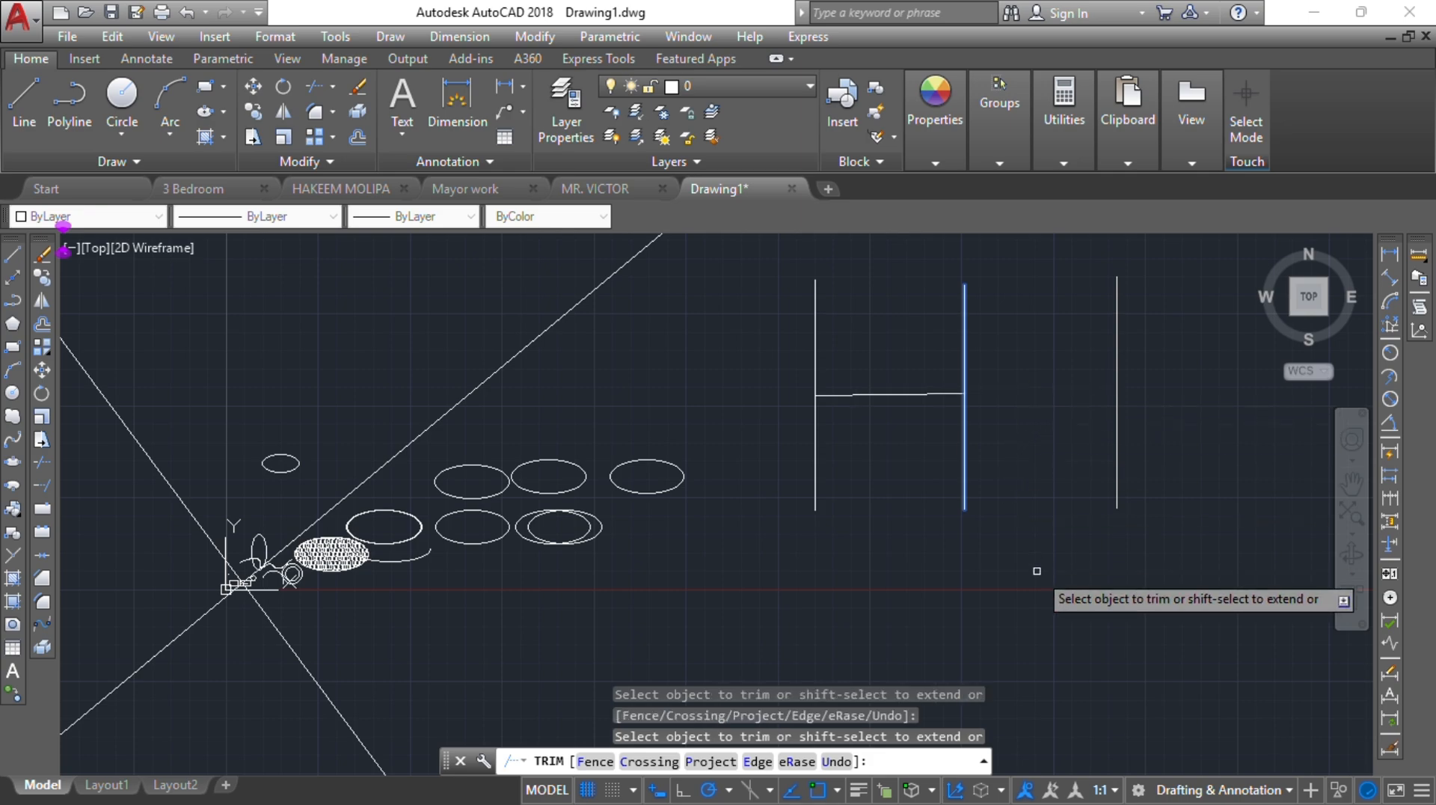
pyautogui.press('Escape')
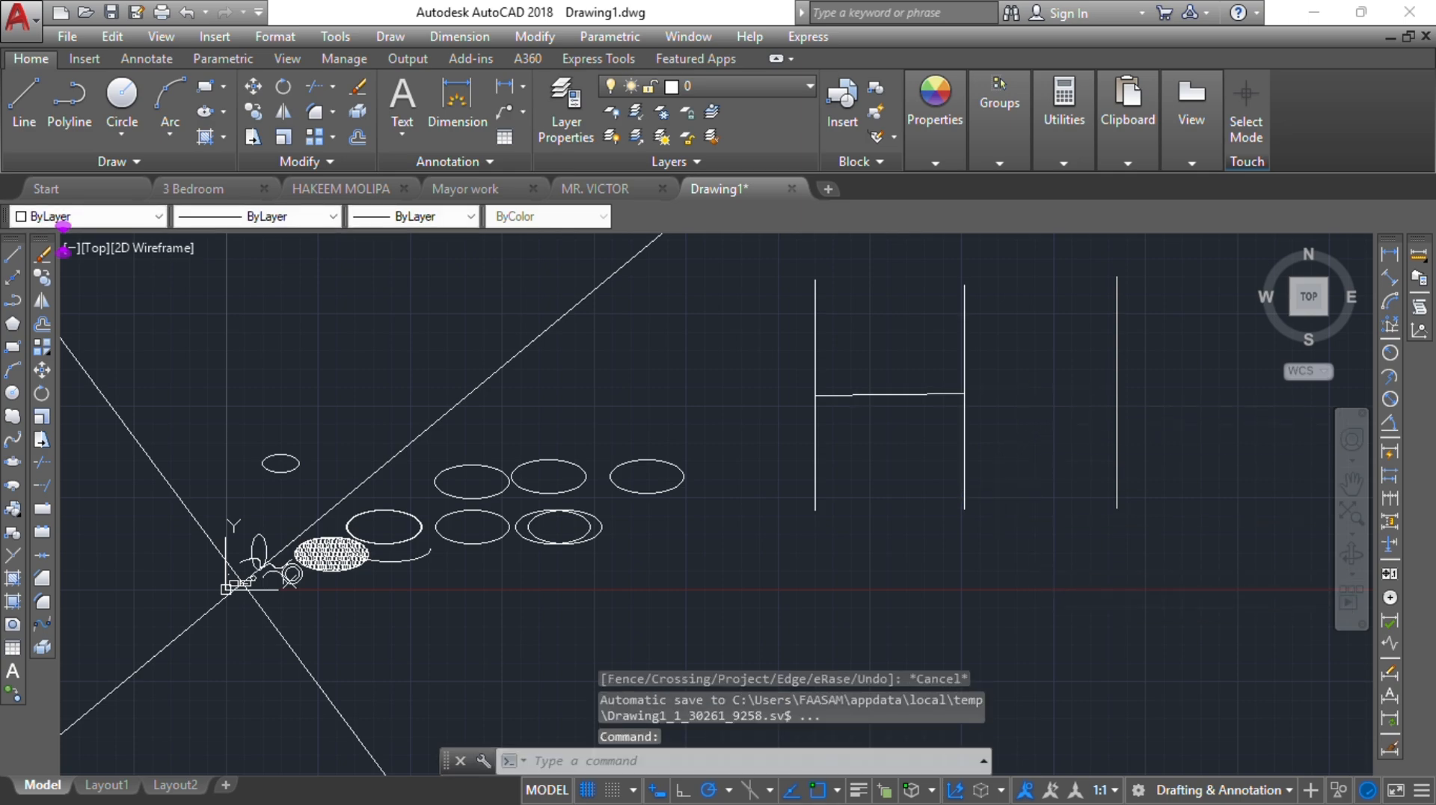
pyautogui.hotkey('ctrl', 'z')
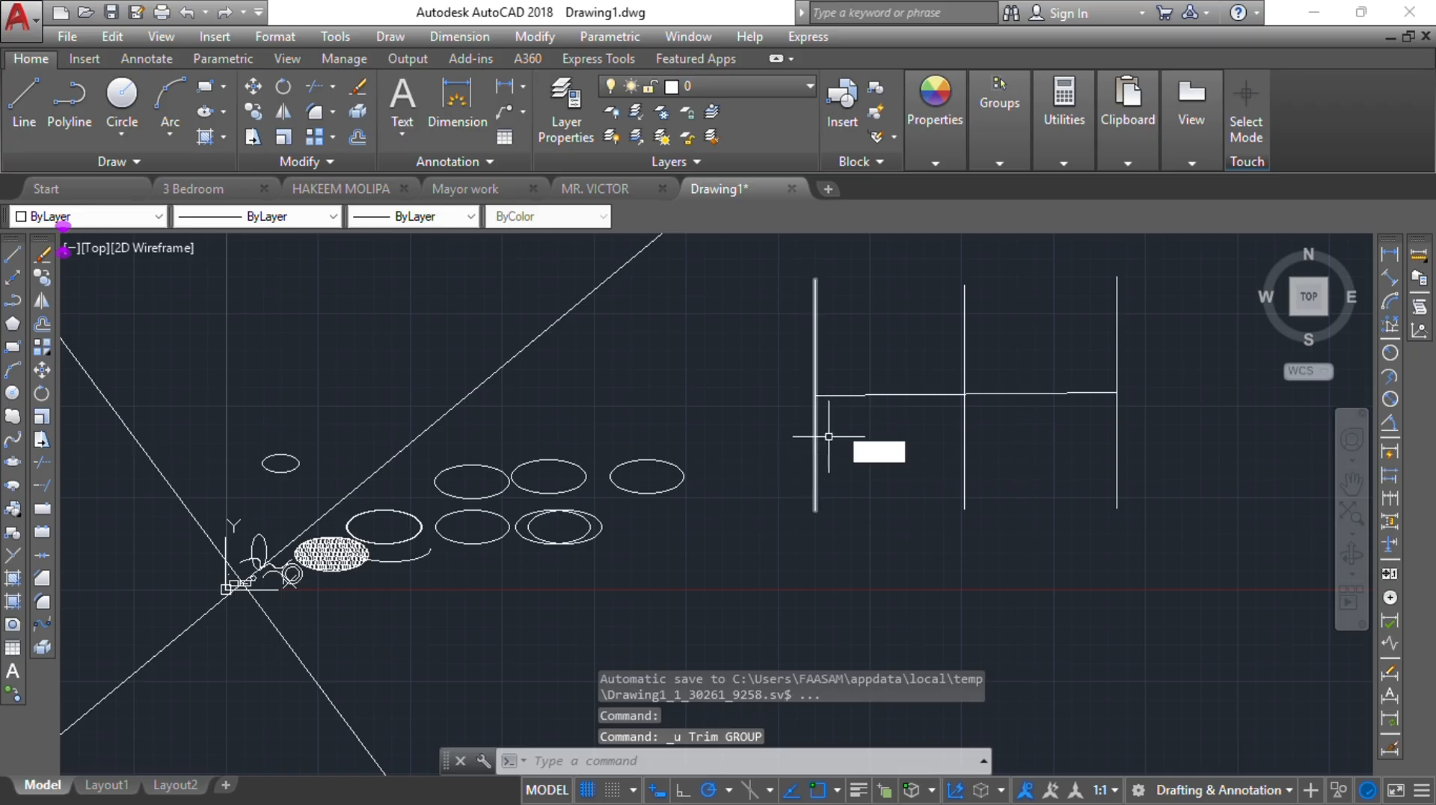
# Draw a fourth vertical line about 18364 units long, parallel to and just beyond the third vertical line.
pyautogui.write('l')
pyautogui.press('Return')
pyautogui.moveTo(1179, 295); pyautogui.dragTo(921, 320, button='middle')
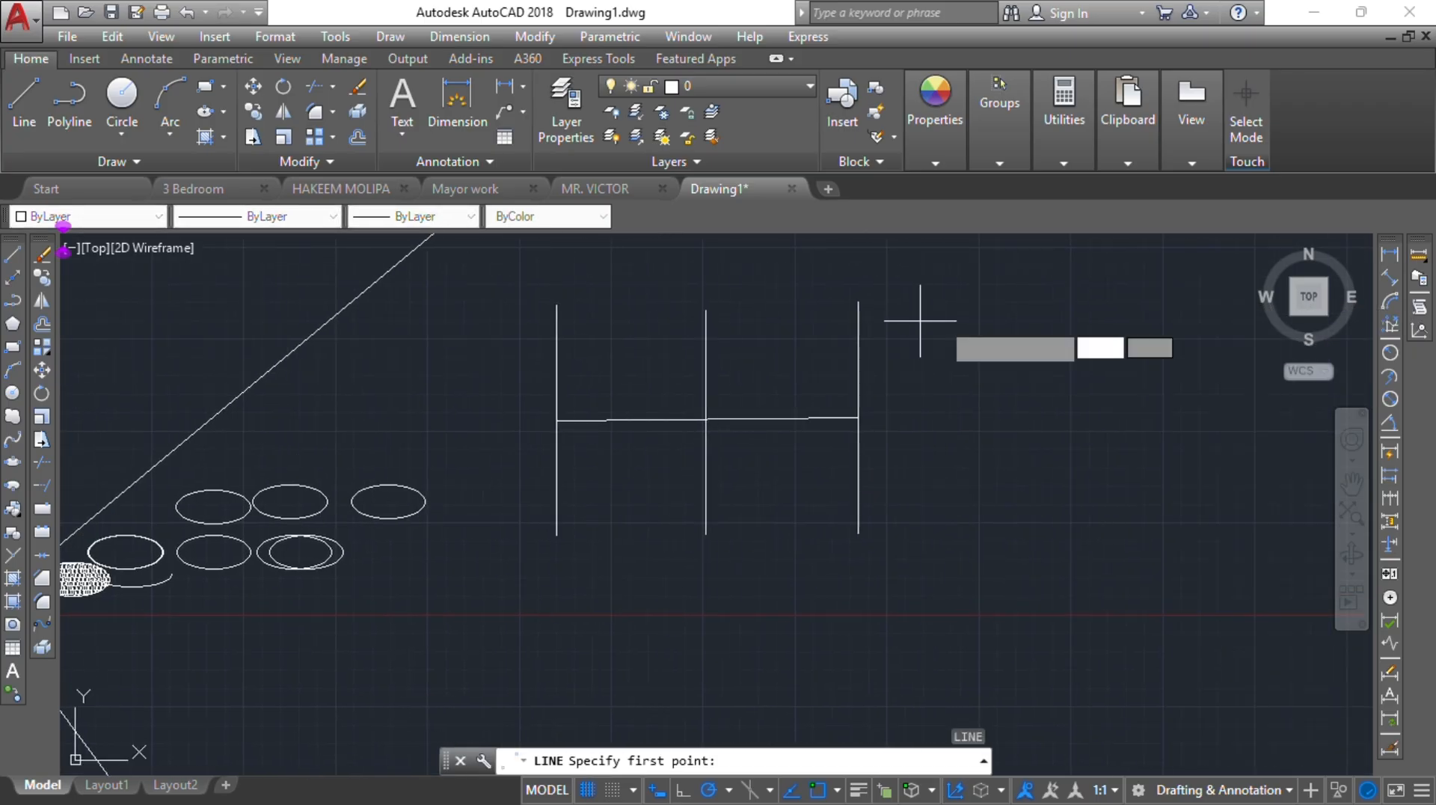
pyautogui.click(981, 303)
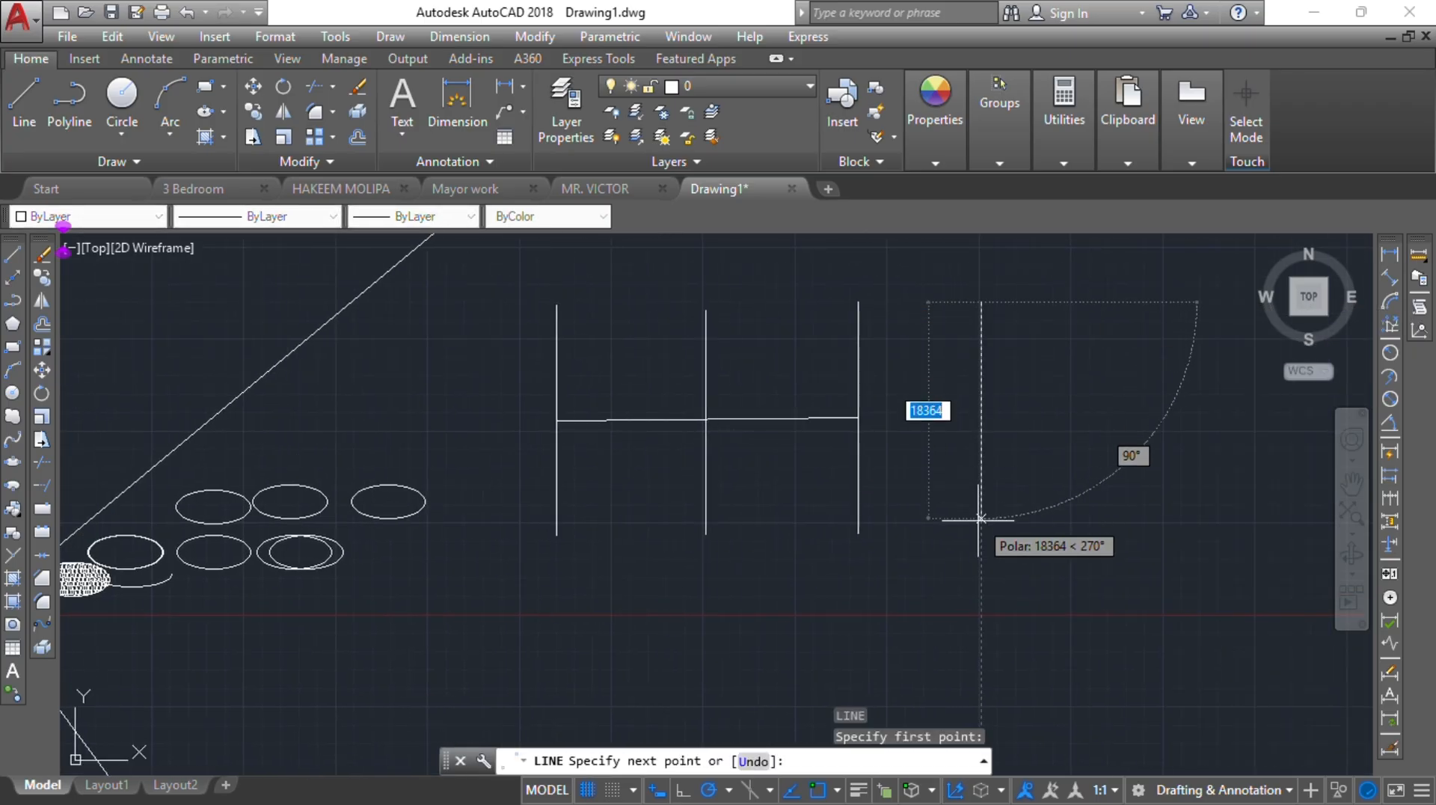
pyautogui.click(980, 519)
pyautogui.press('Escape')
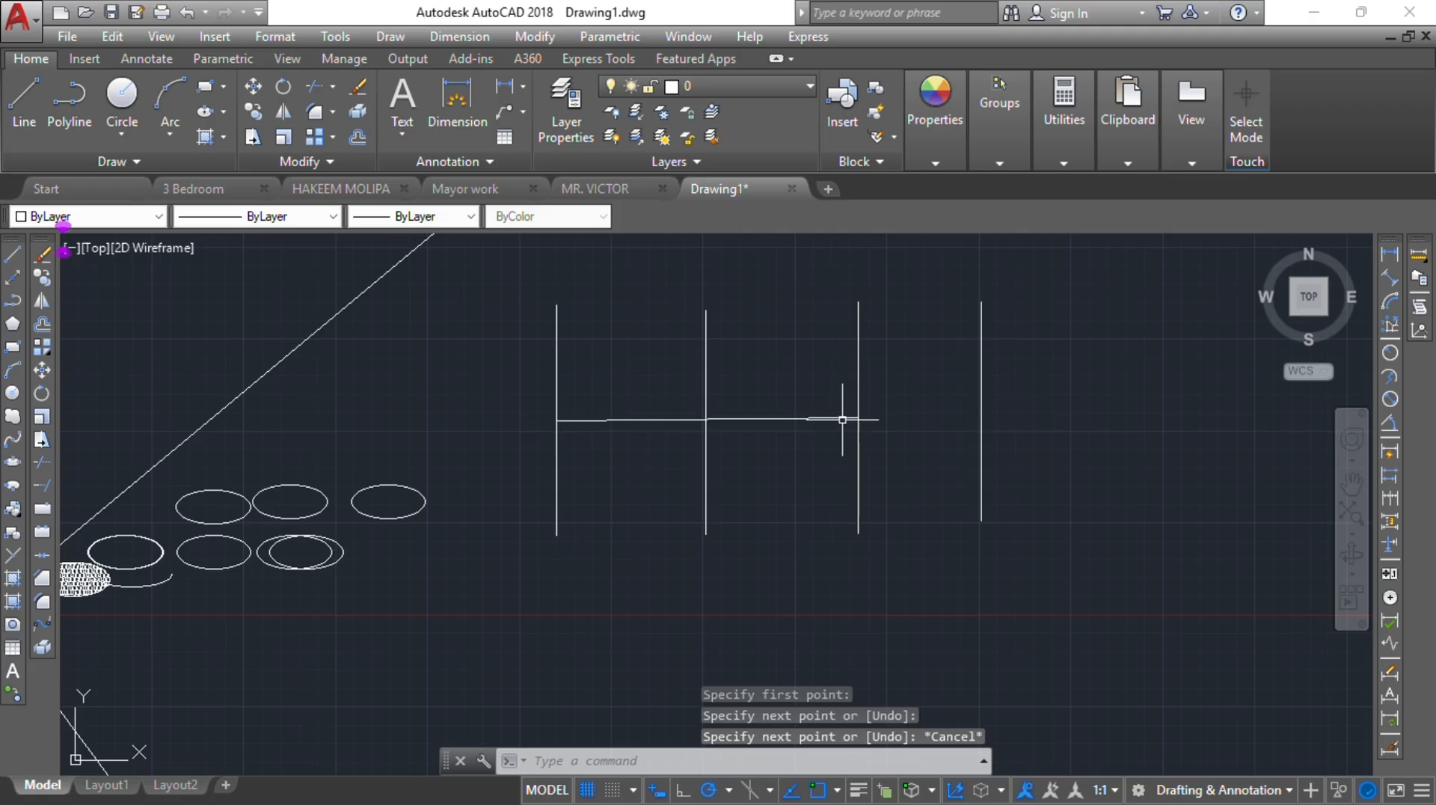
# Stretch the free end of the horizontal line from the third vertical line to the fourth vertical line.
pyautogui.click(846, 420)
pyautogui.click(858, 418)
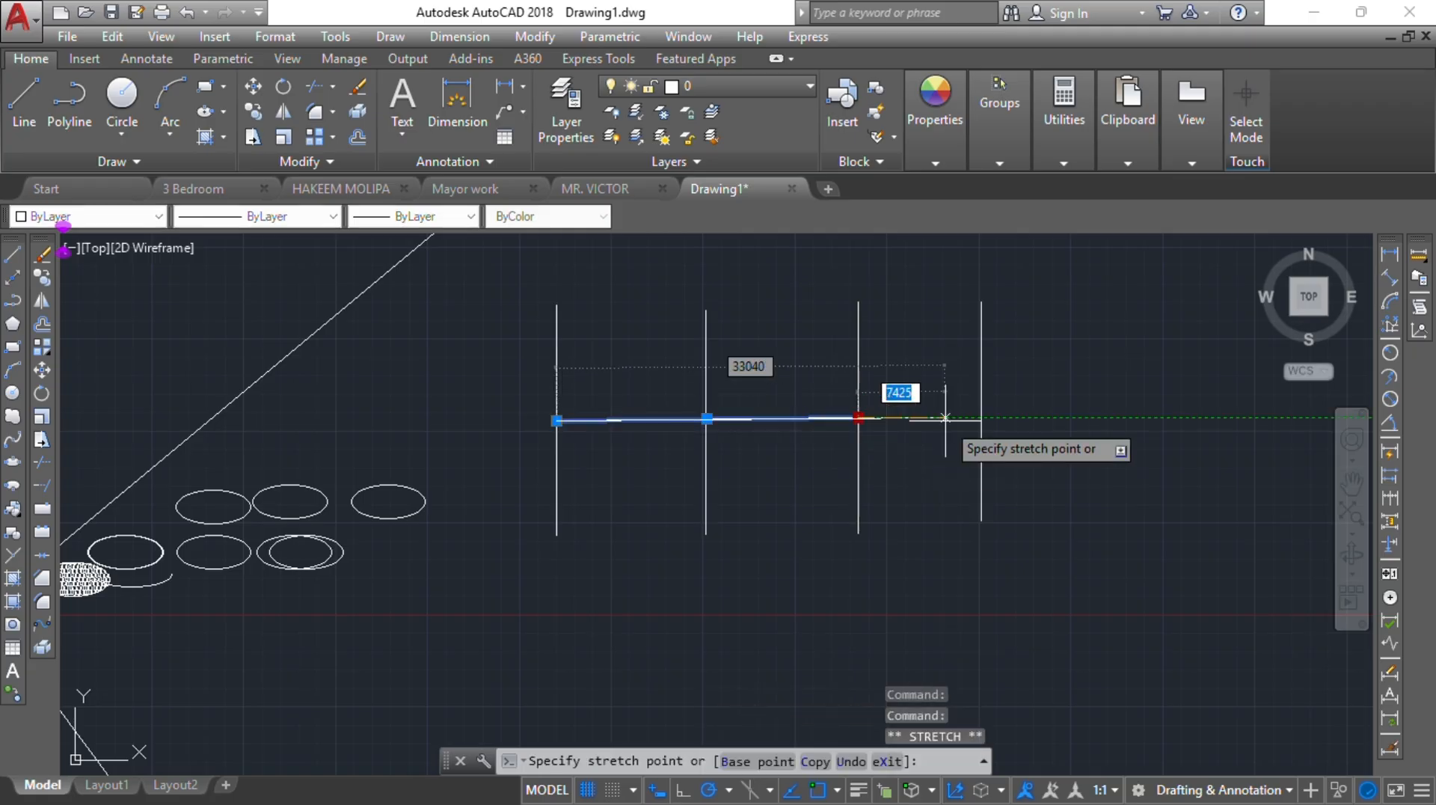
pyautogui.click(981, 417)
pyautogui.press('Escape')
pyautogui.press('Escape')
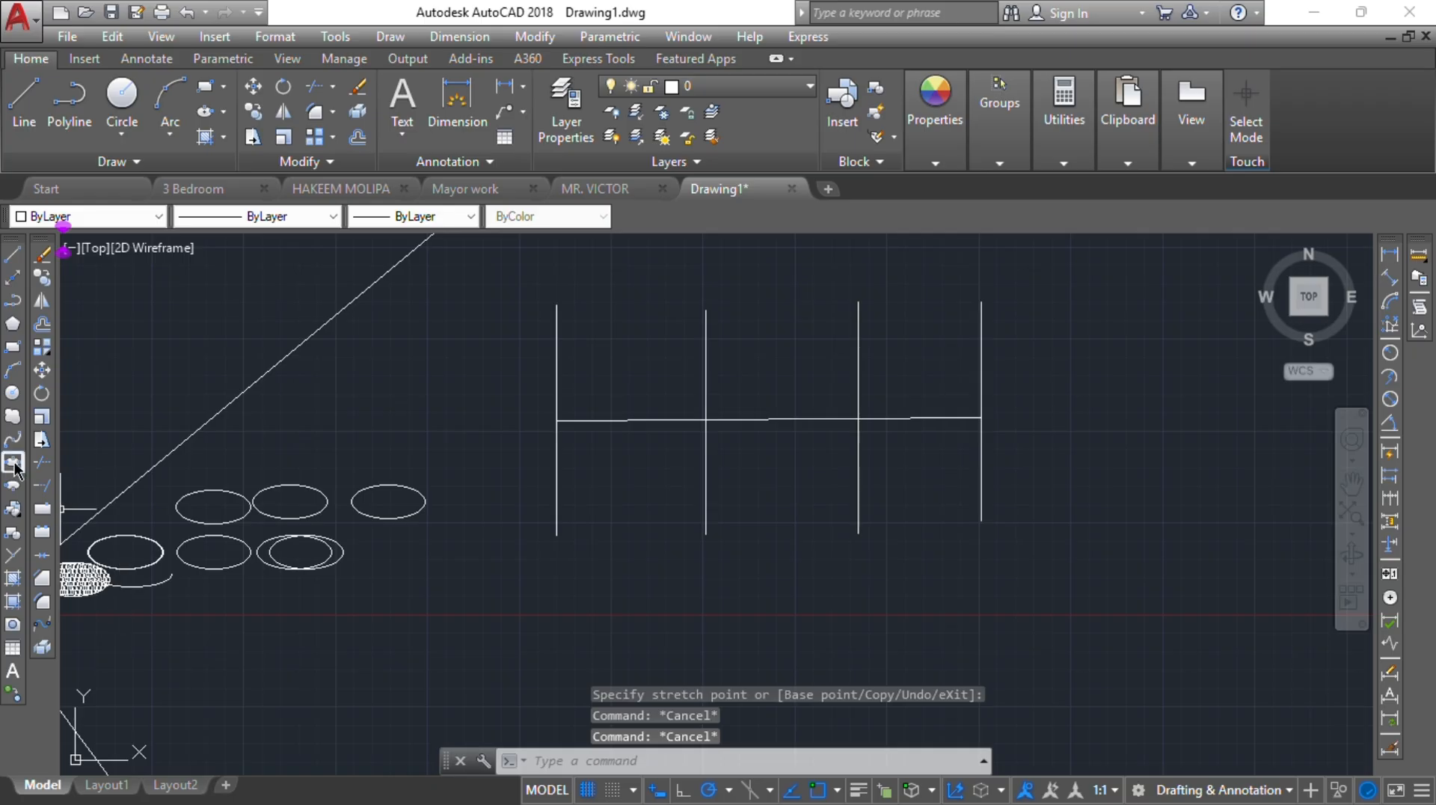
# Trim the horizontal line's segments between the second and fourth vertical lines with all objects as cutting edges, and undo the trims.
pyautogui.click(41, 464)
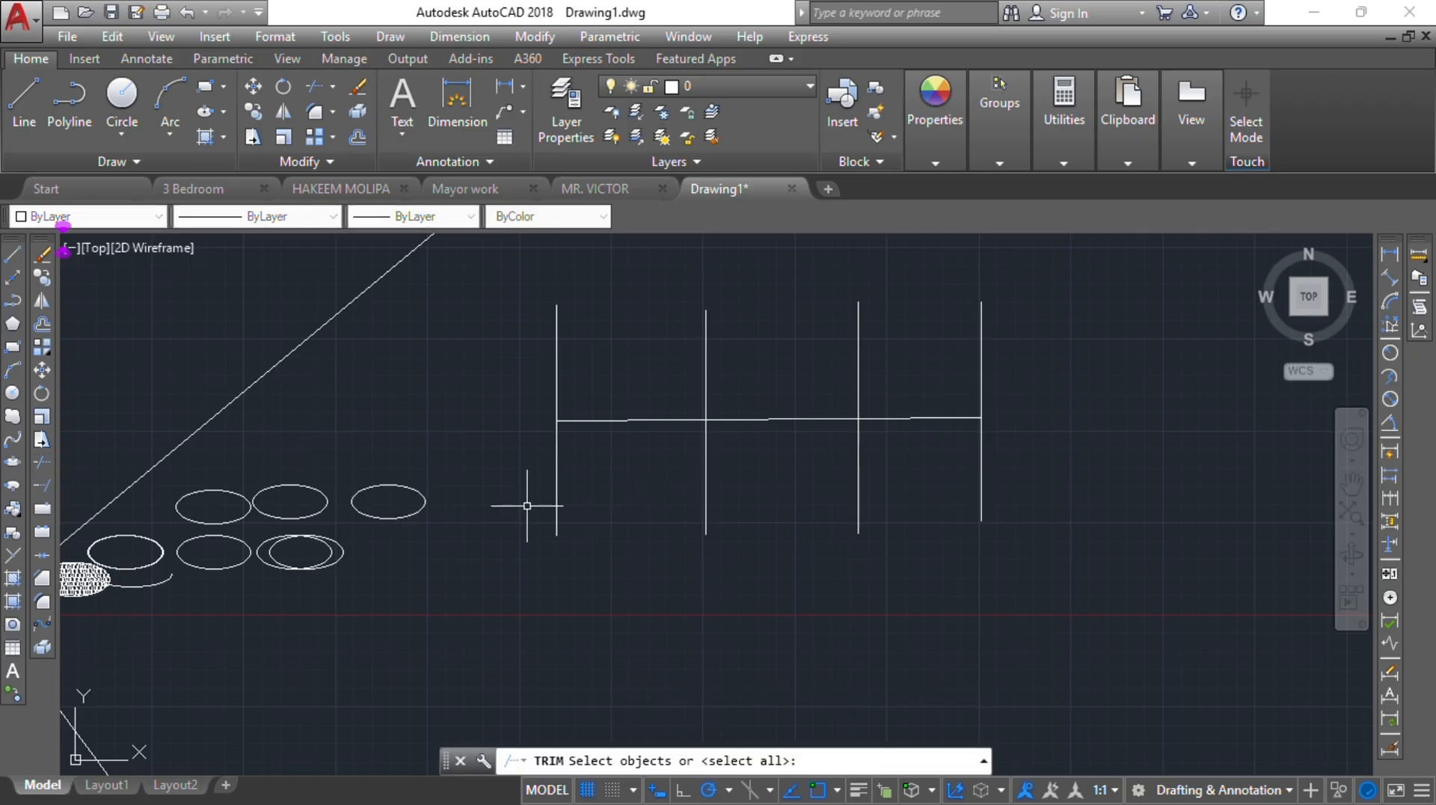
pyautogui.press('Escape')
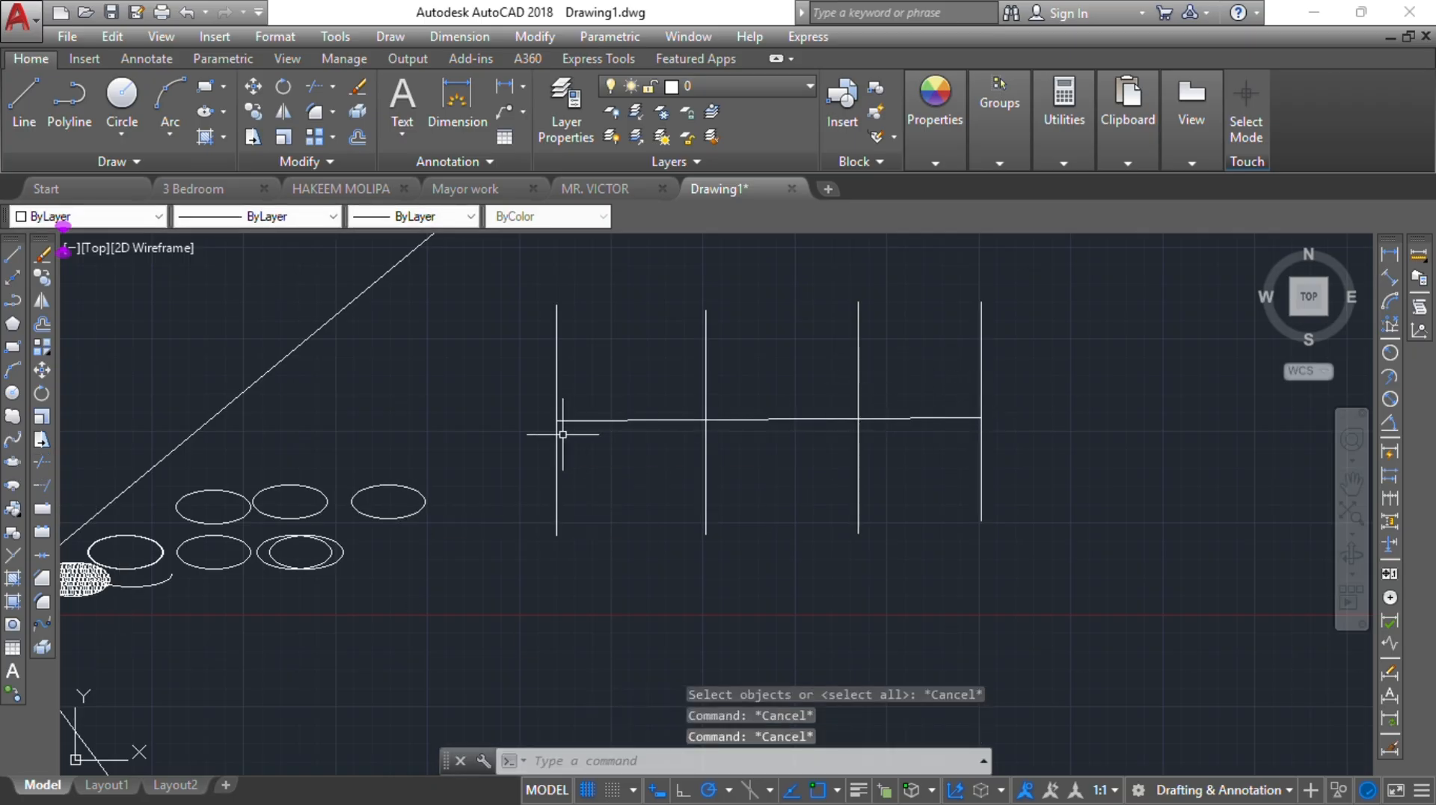
pyautogui.click(41, 461)
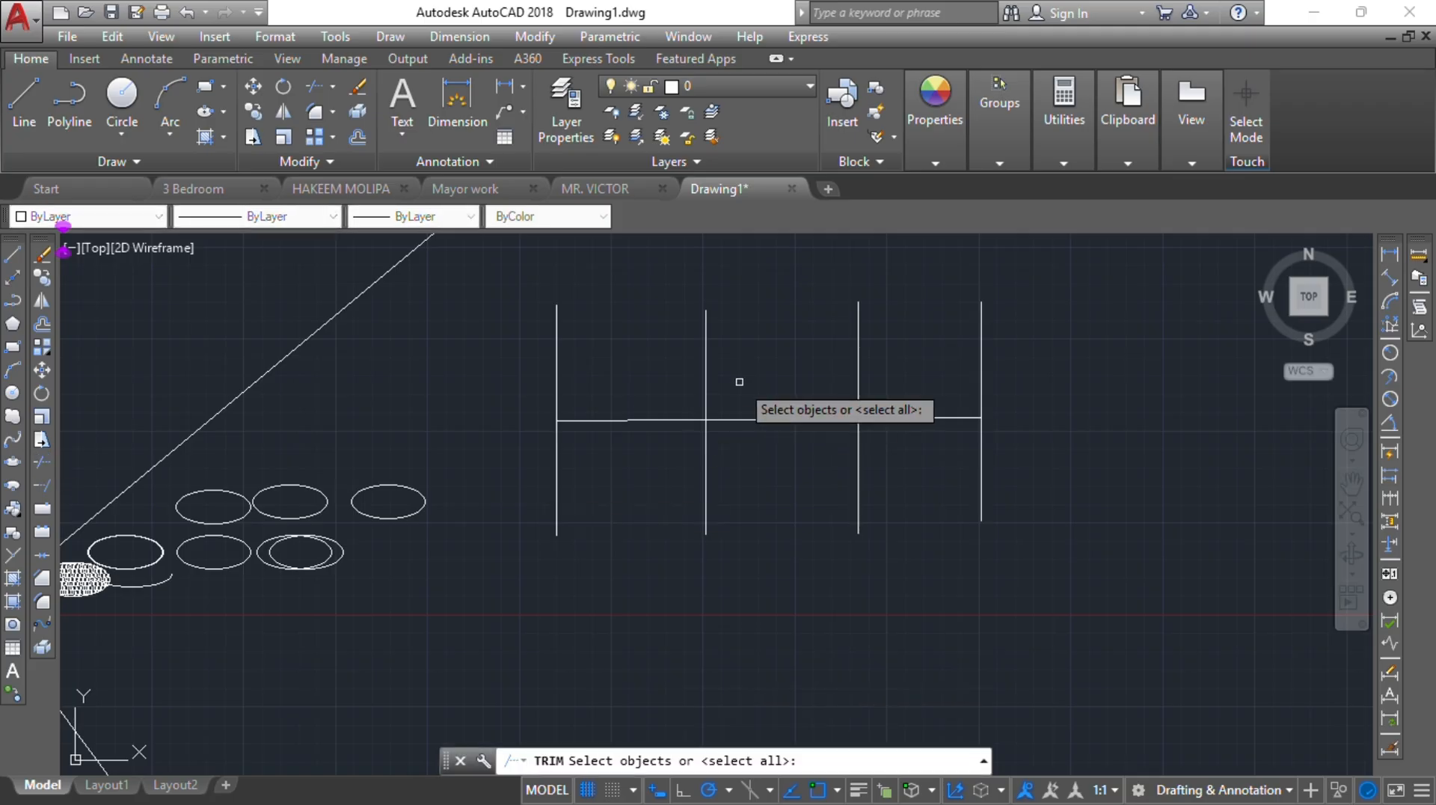
pyautogui.press('Return')
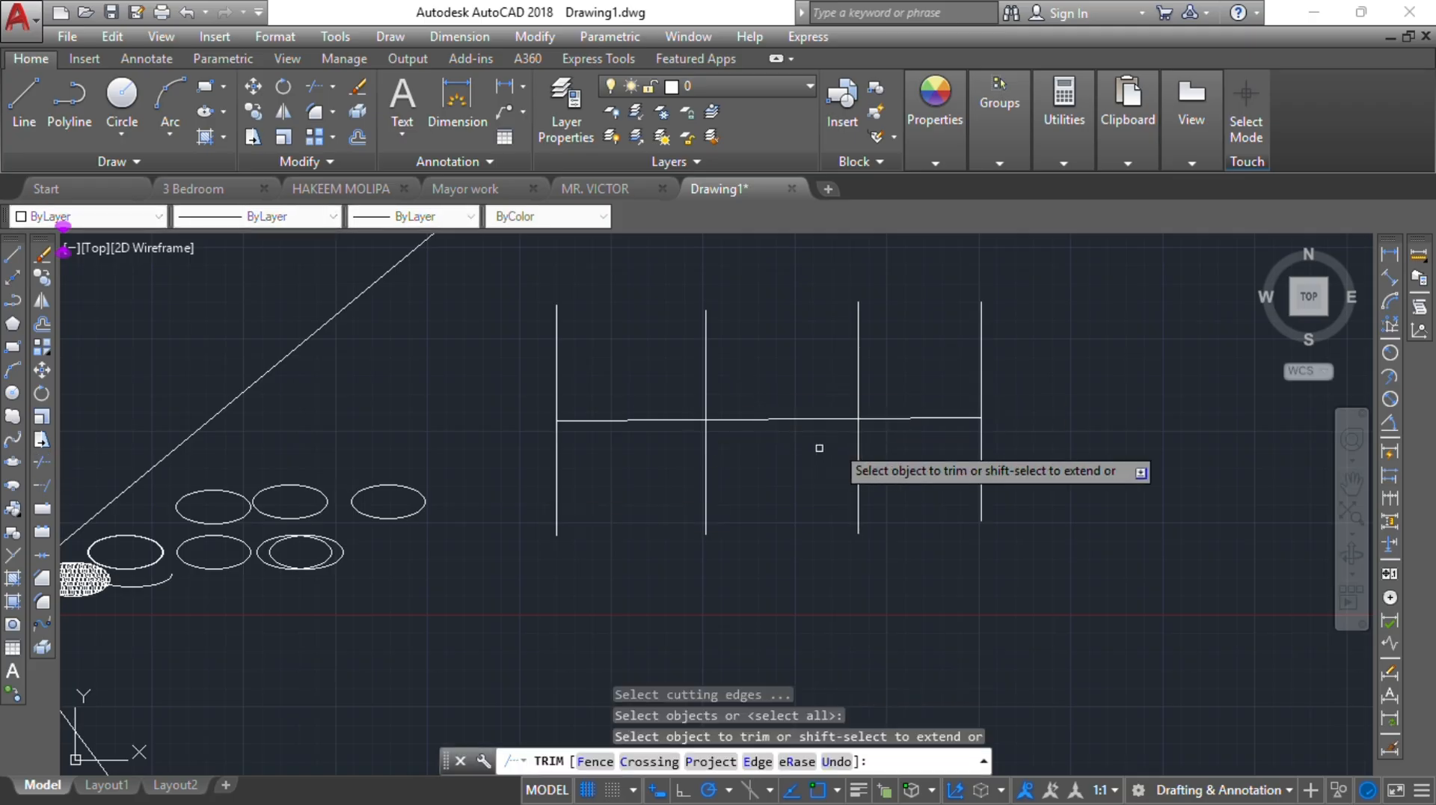
pyautogui.click(907, 417)
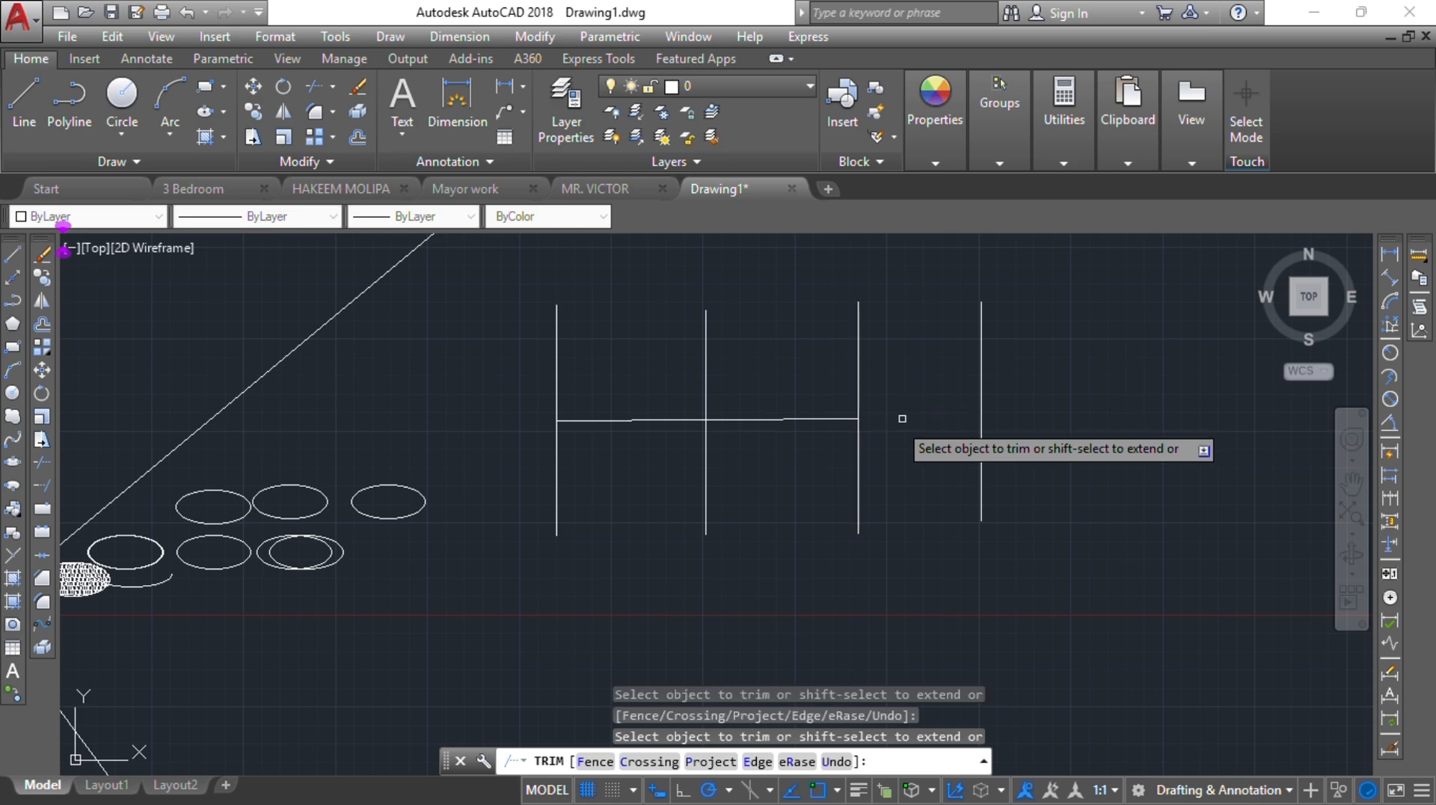
pyautogui.click(831, 416)
pyautogui.click(823, 407)
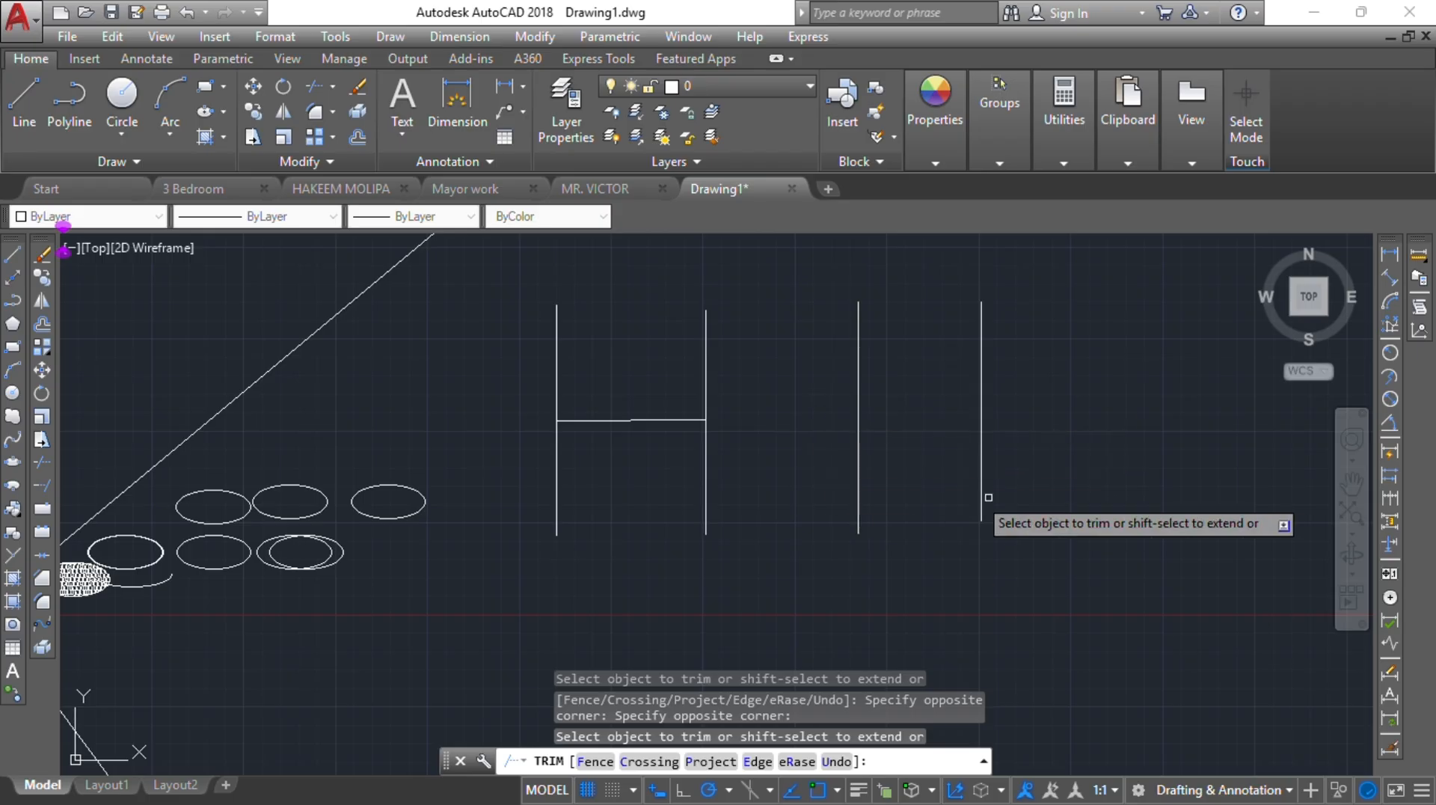
pyautogui.hotkey('ctrl', 'z')
pyautogui.press('Escape')
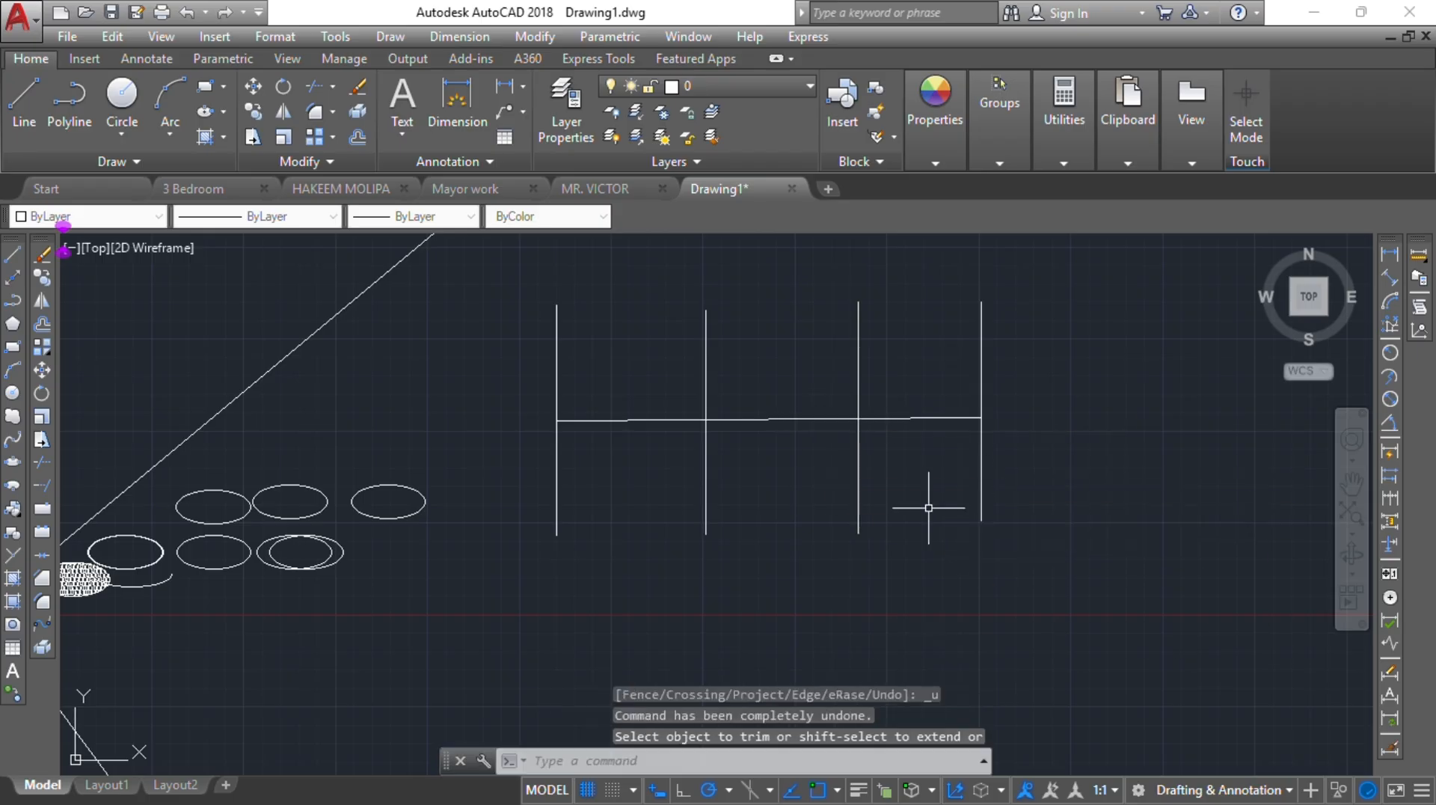
# Trim the whole horizontal line beyond the second vertical line, using only that vertical line as the cutting edge.
pyautogui.click(42, 464)
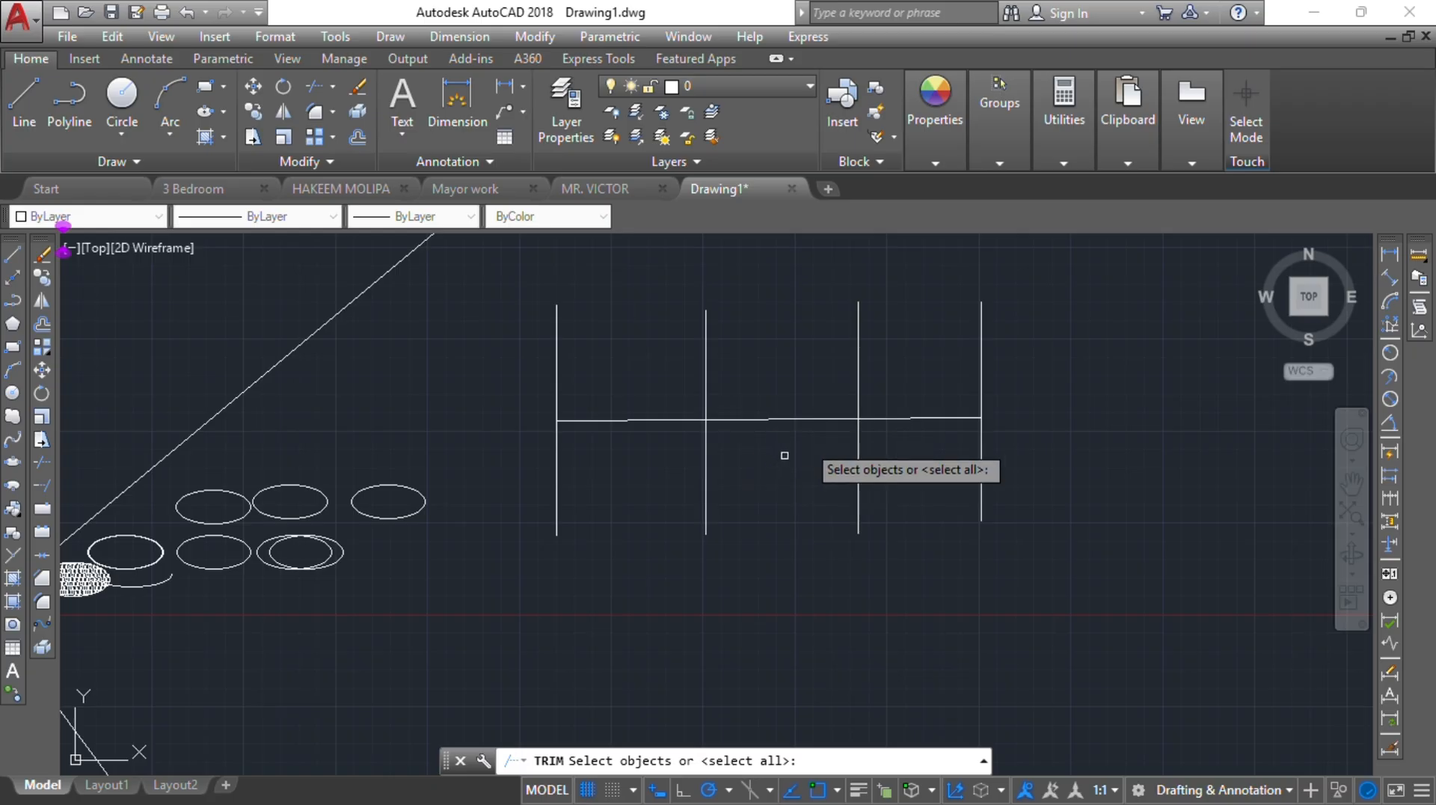
pyautogui.click(859, 402)
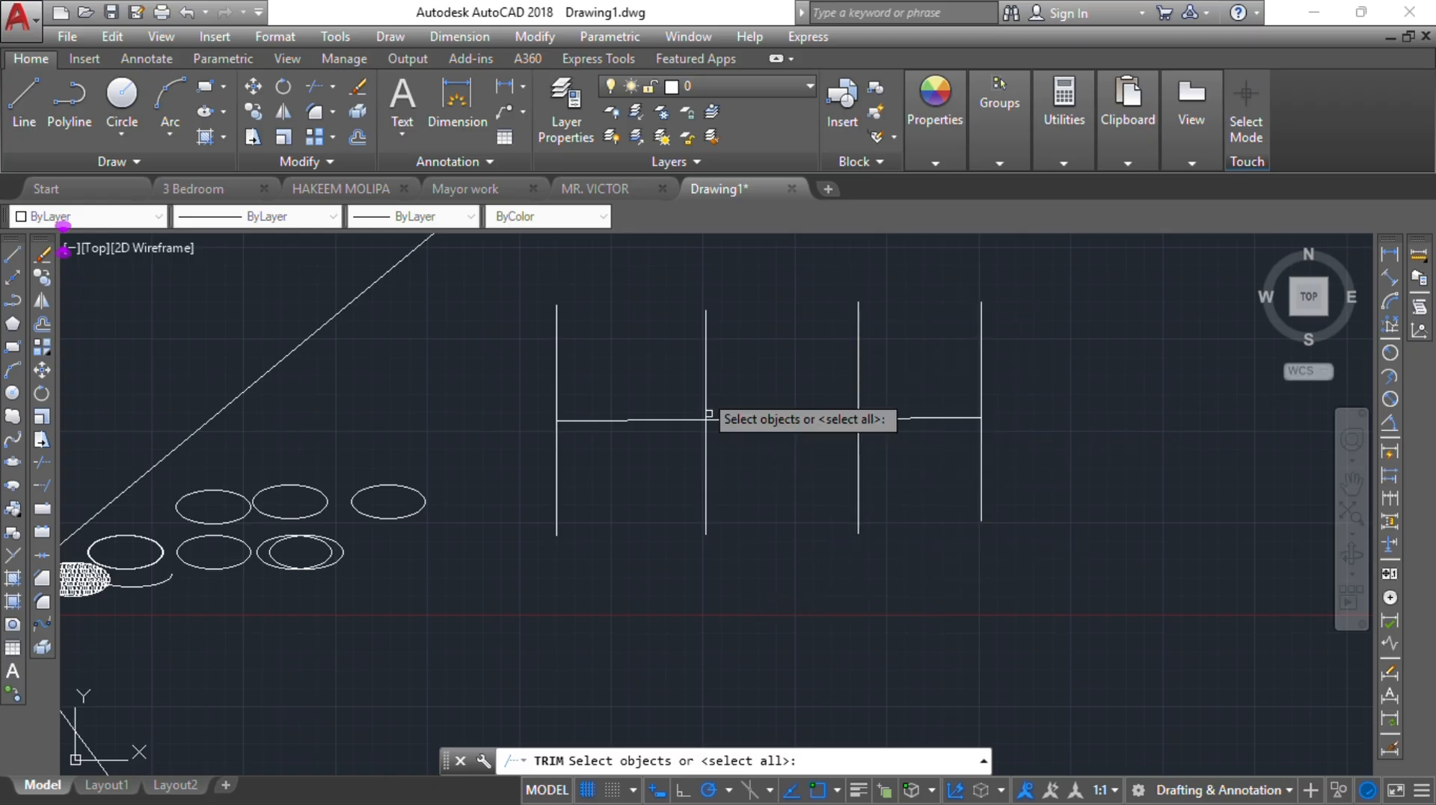
pyautogui.click(704, 368)
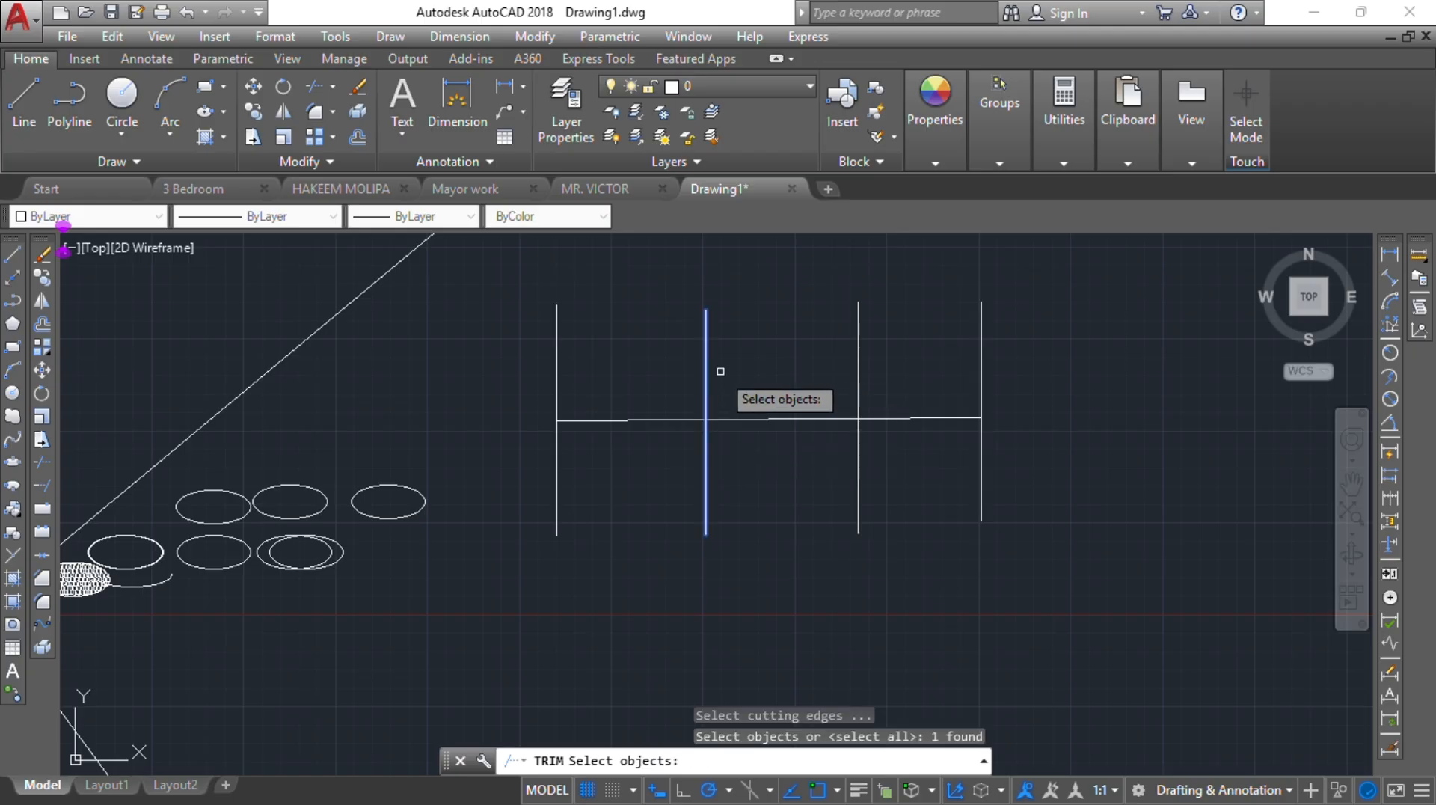
pyautogui.press('Return')
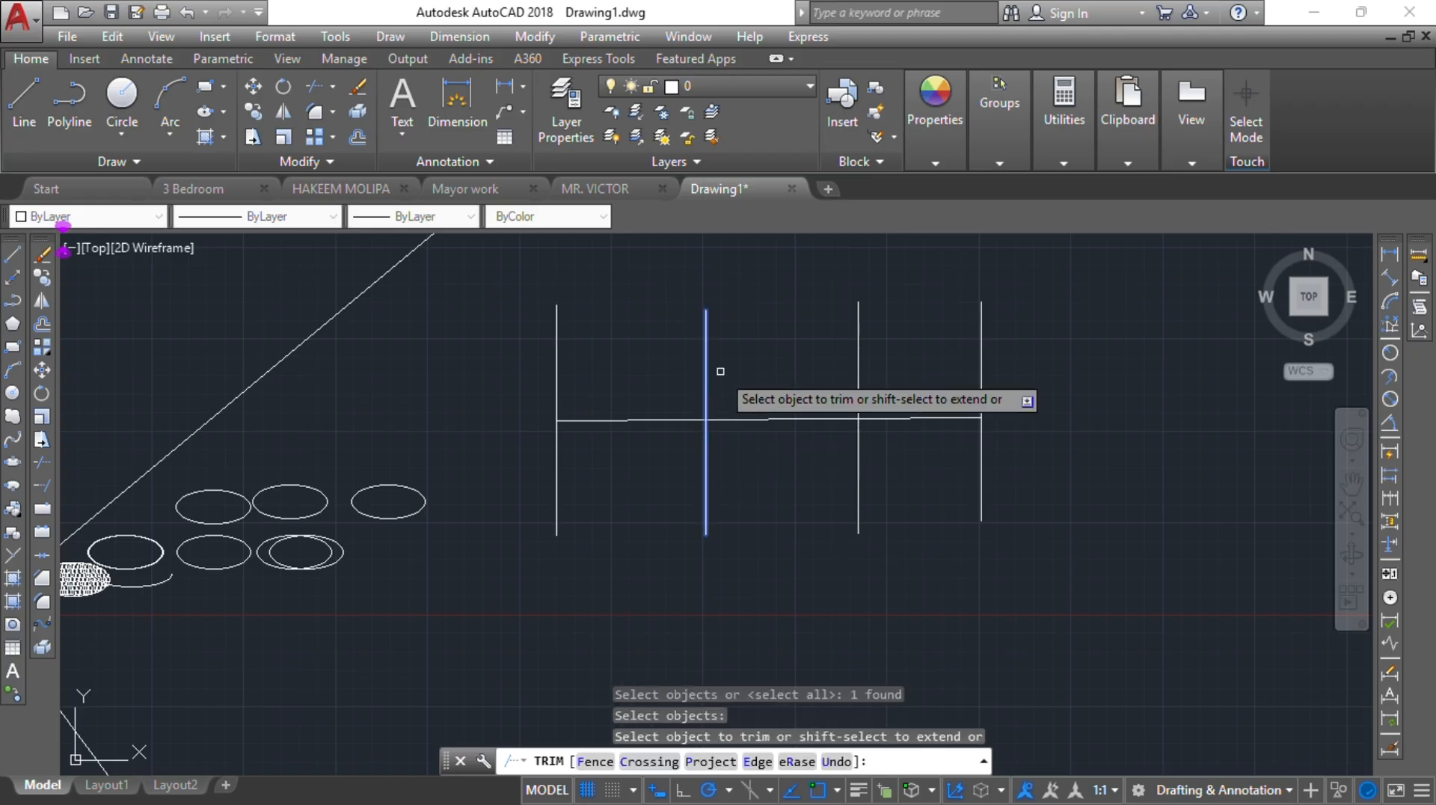
pyautogui.click(797, 420)
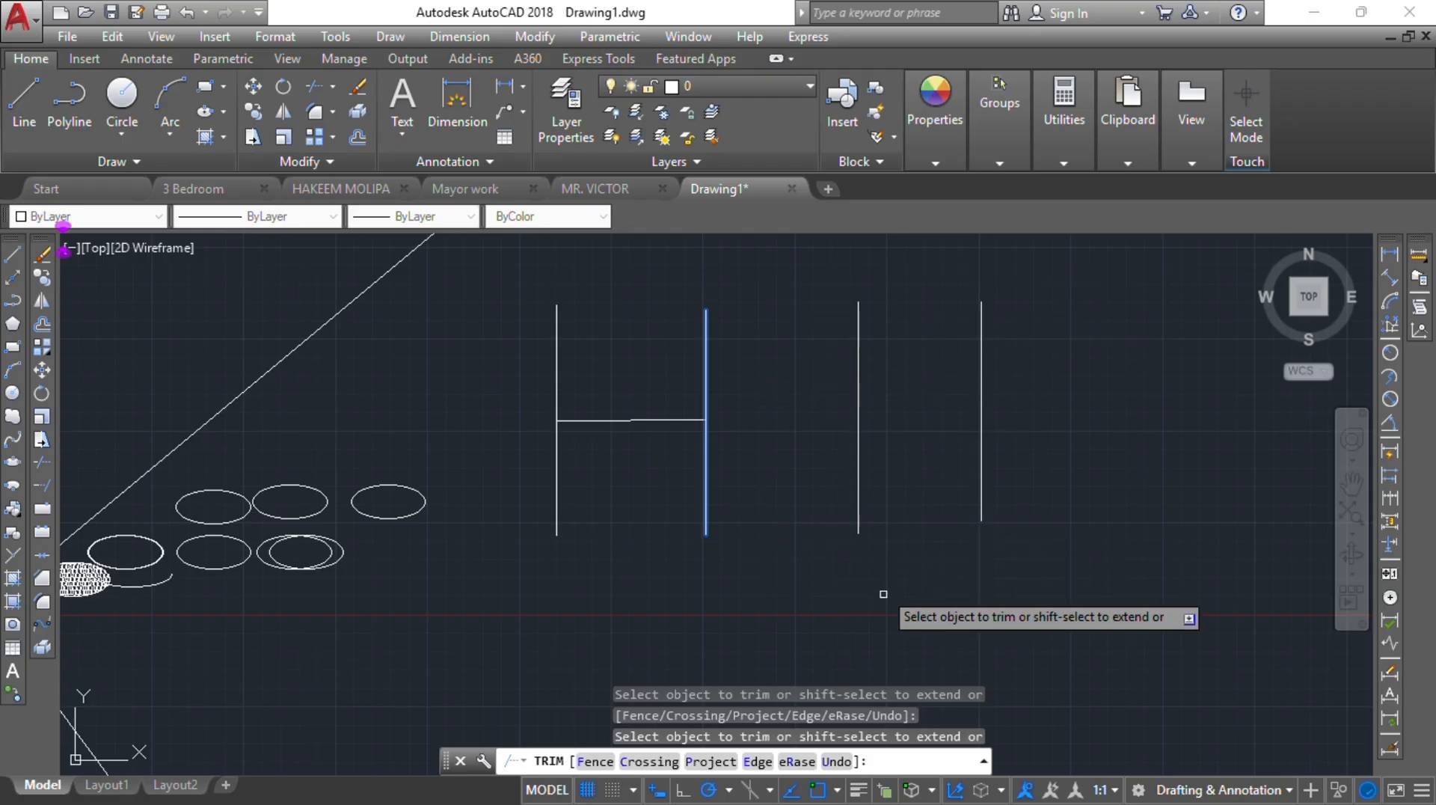
pyautogui.click(858, 527)
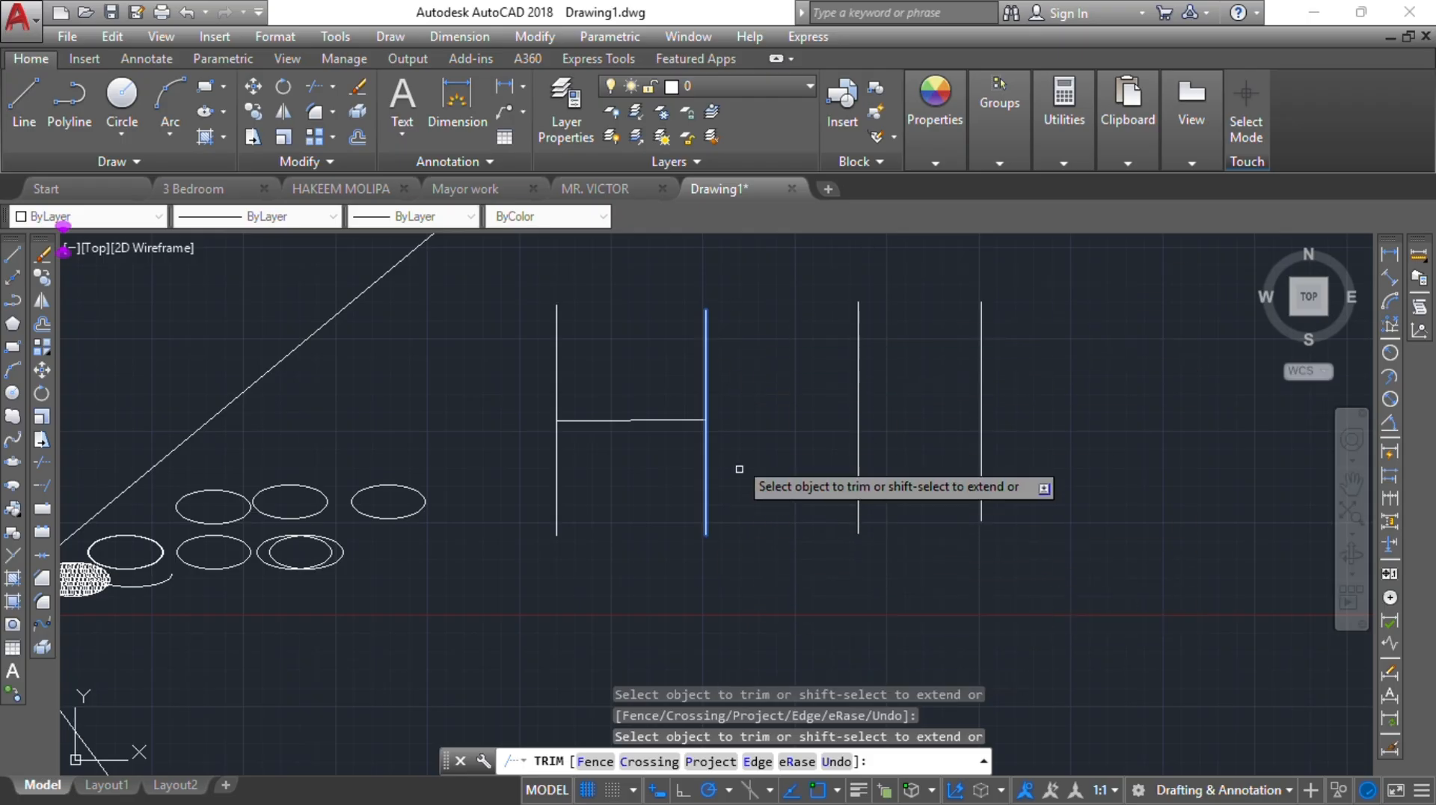
pyautogui.press('Escape')
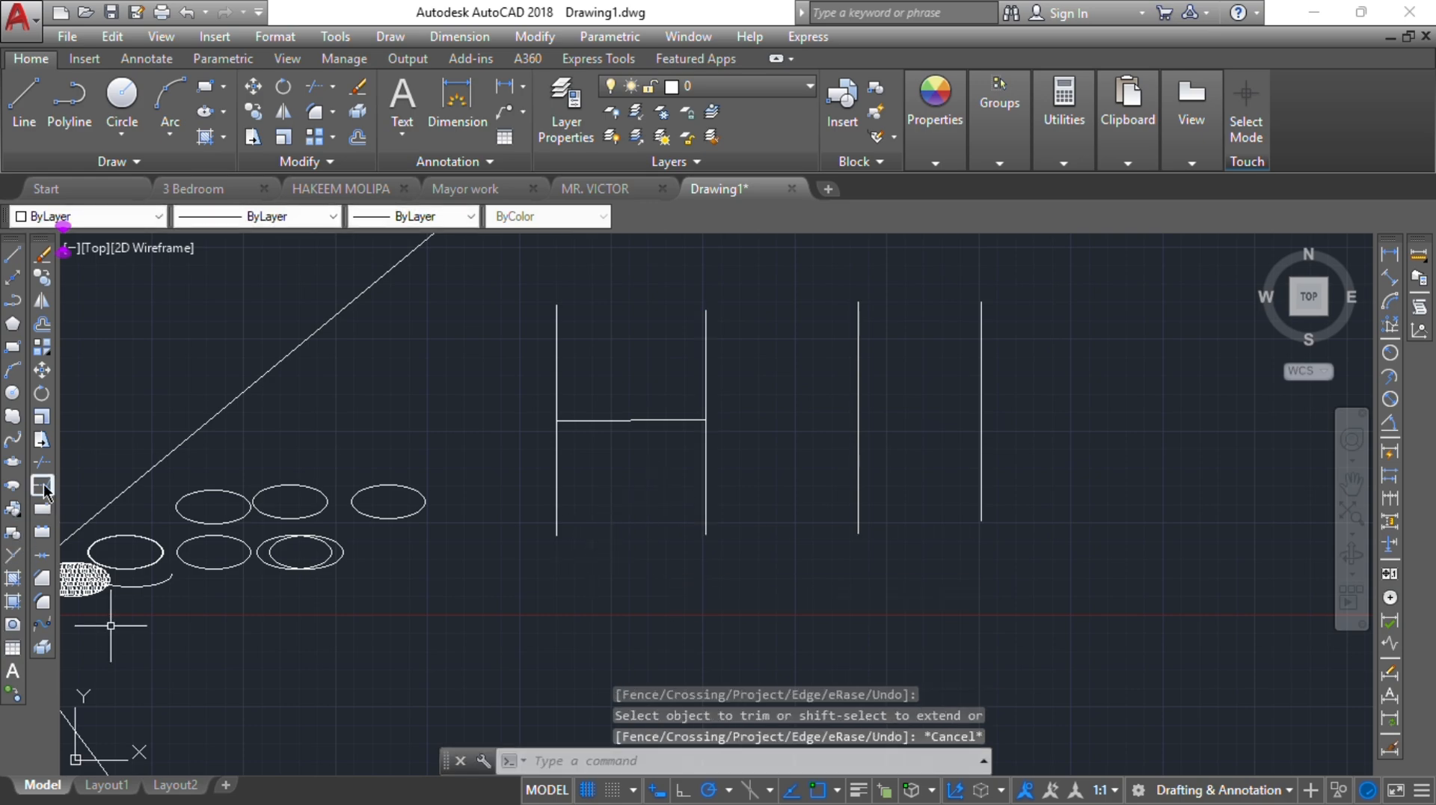
# Extend the horizontal line to the fourth vertical line, using only that vertical line as the boundary edge, and undo the extension.
pyautogui.click(43, 485)
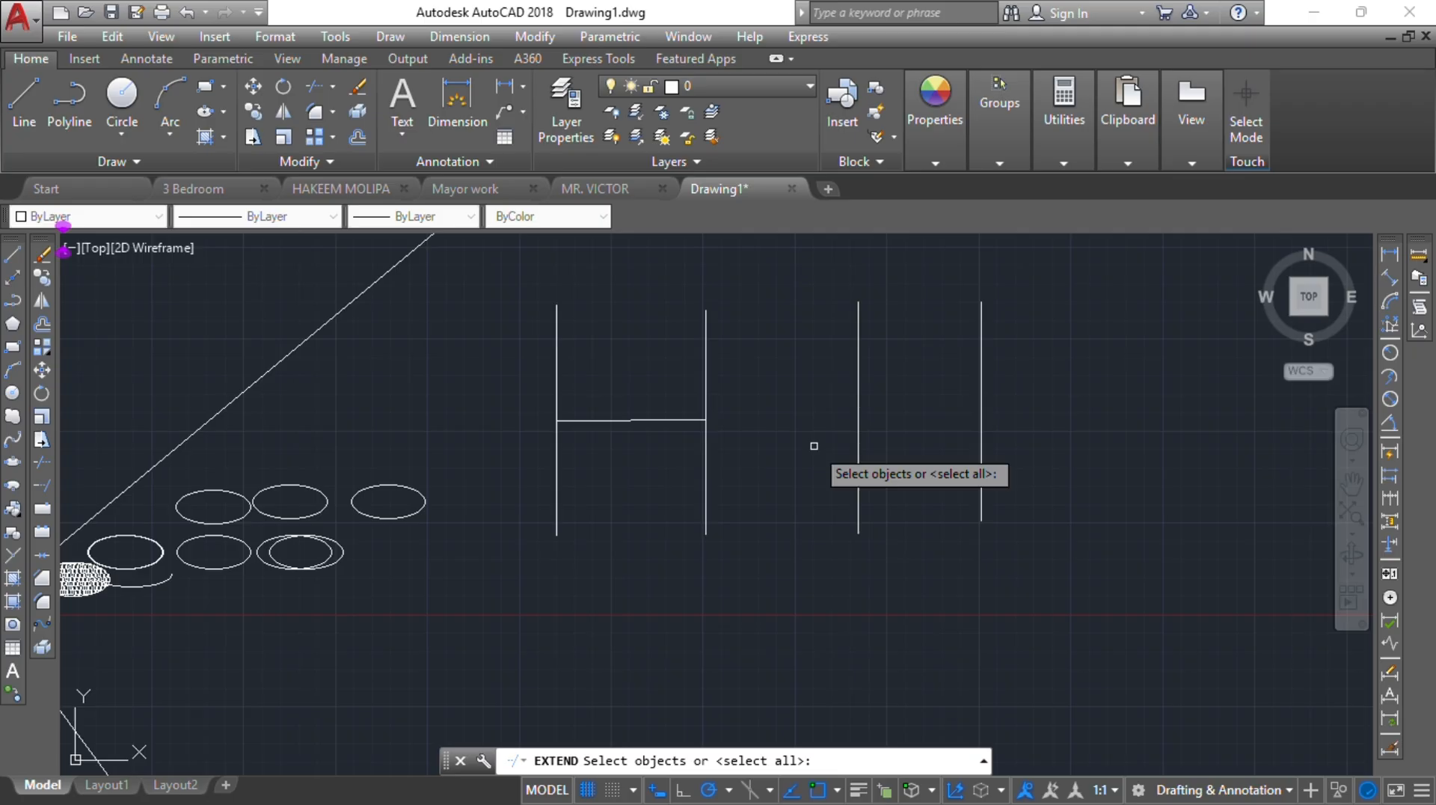
pyautogui.click(982, 480)
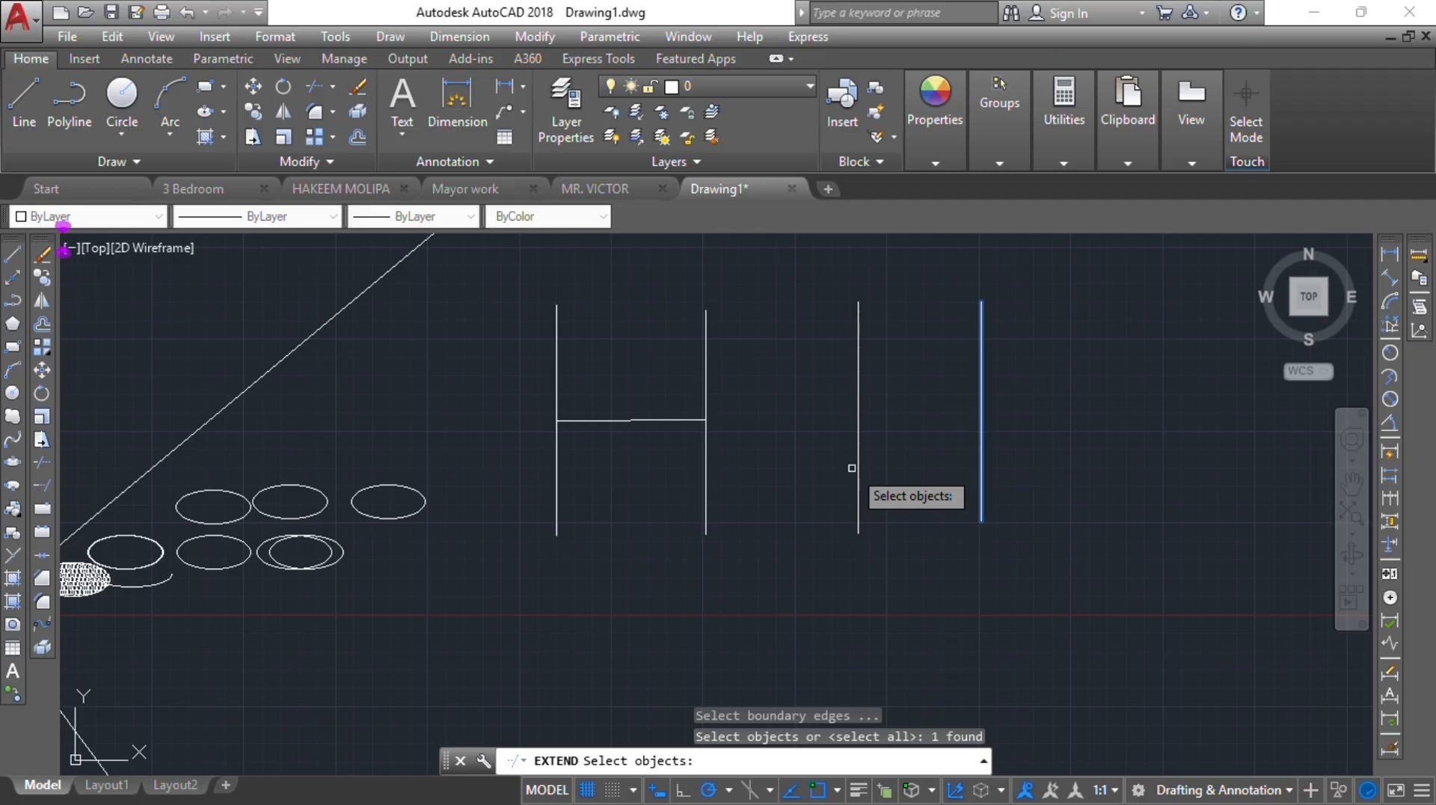
pyautogui.press('Return')
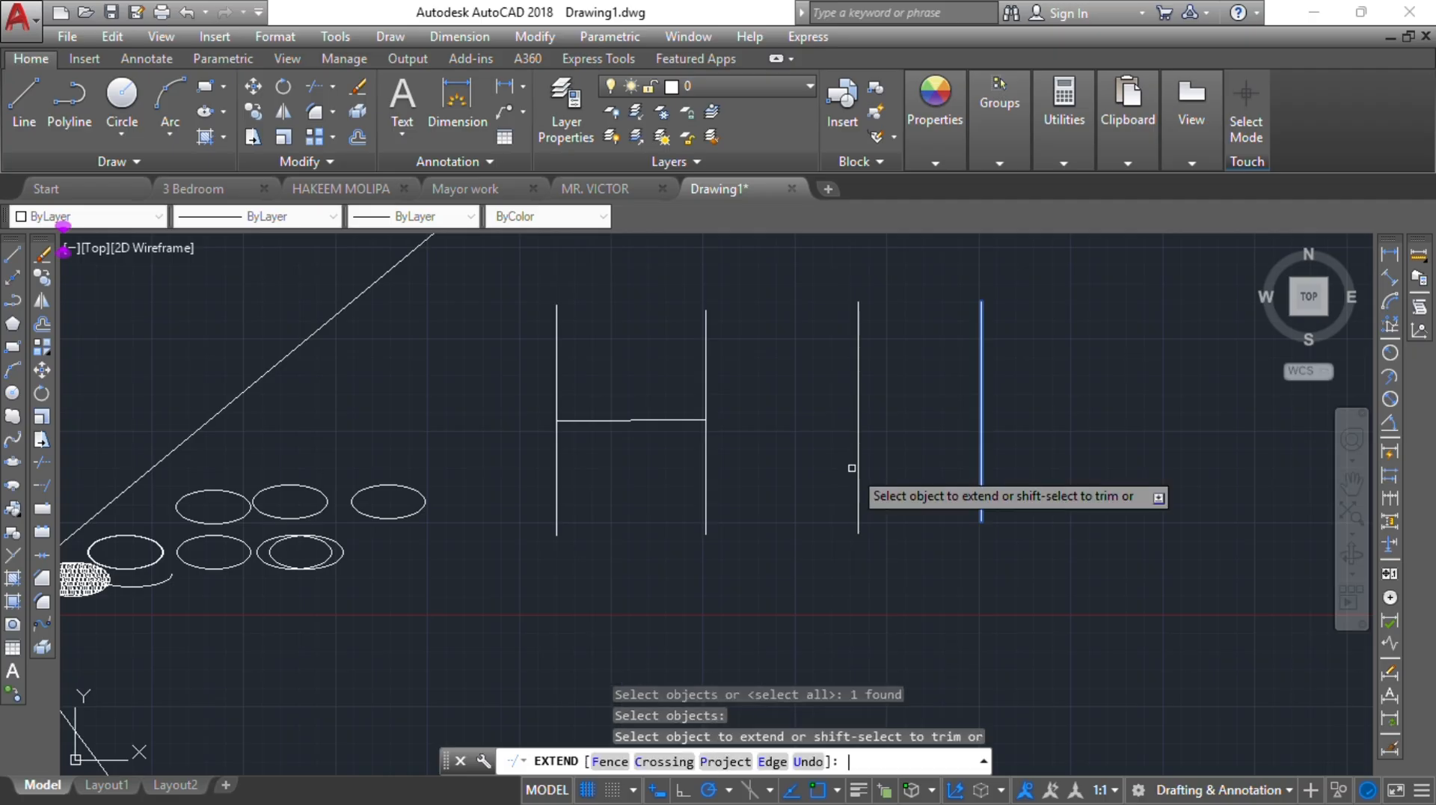
pyautogui.click(672, 422)
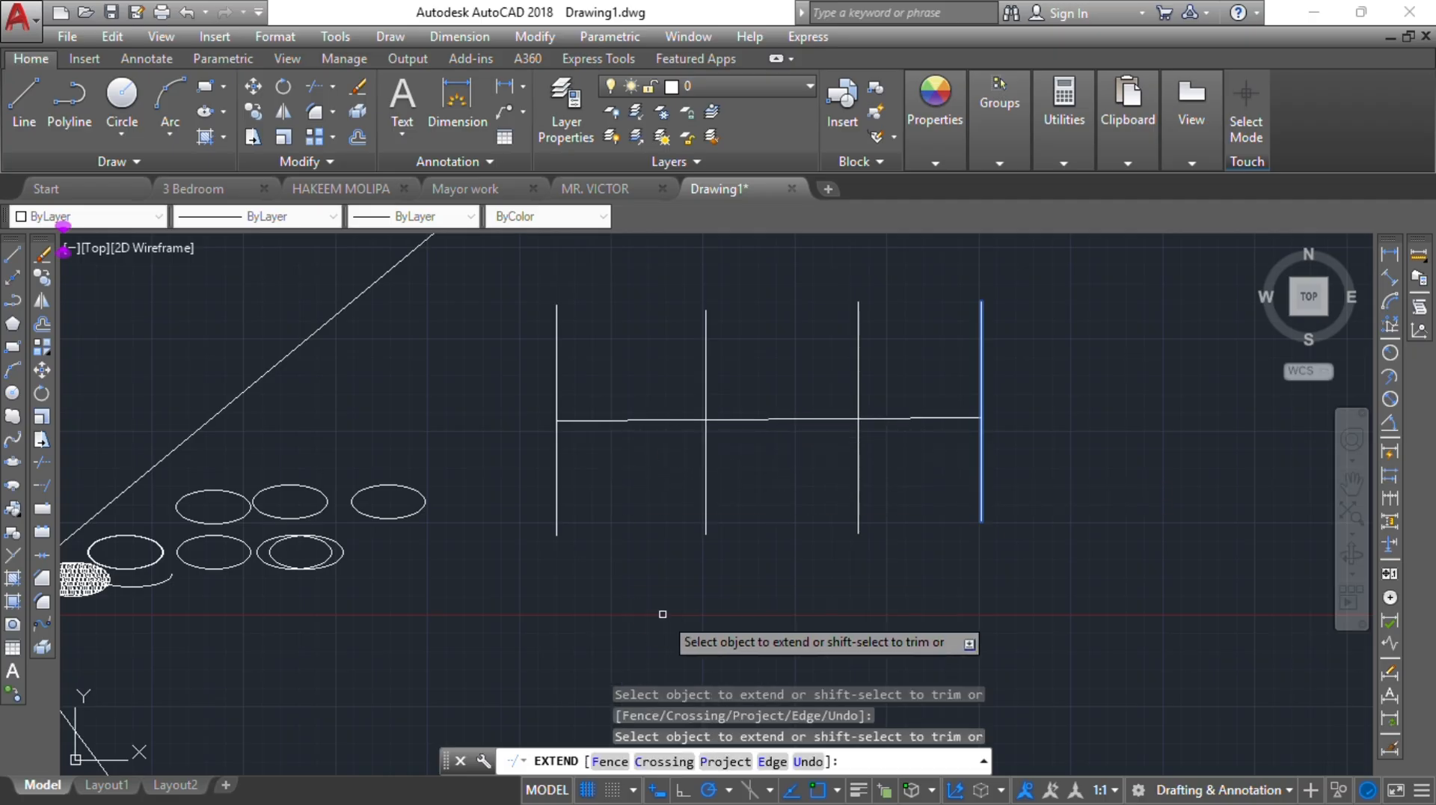
pyautogui.hotkey('ctrl', 'z')
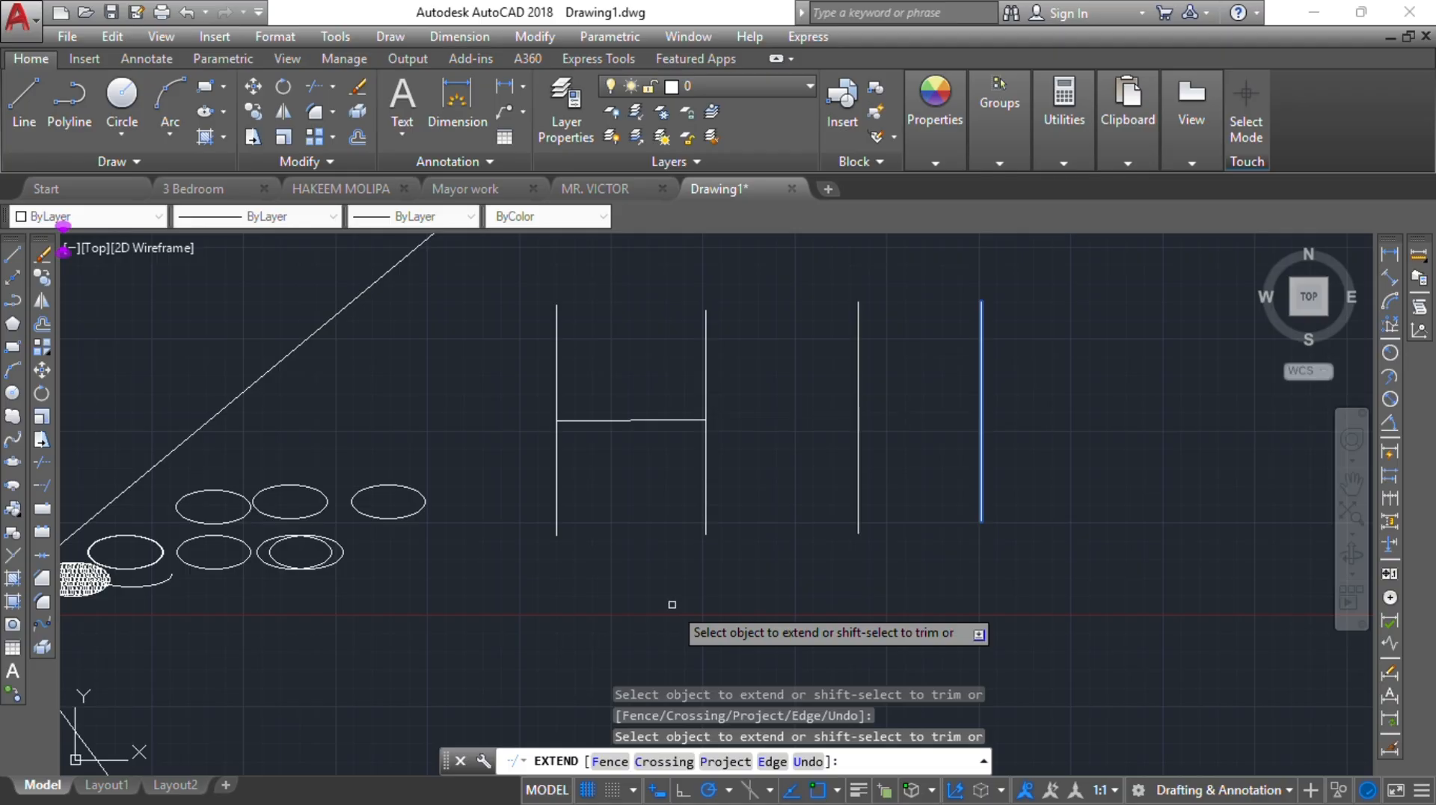
pyautogui.press('Escape')
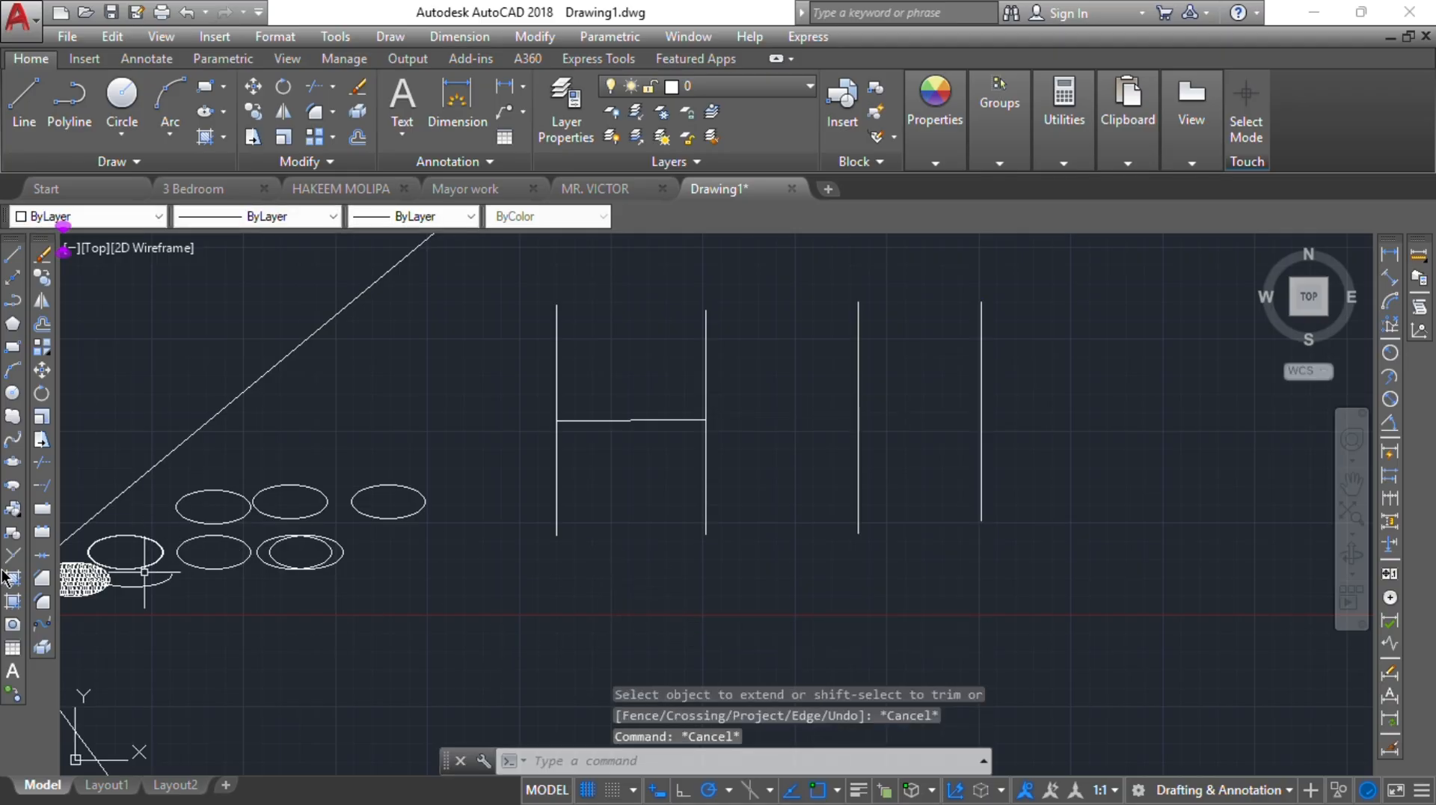
# Extend the horizontal line from the second vertical line to the third and fourth ones, with all objects as boundary edges.
pyautogui.click(41, 486)
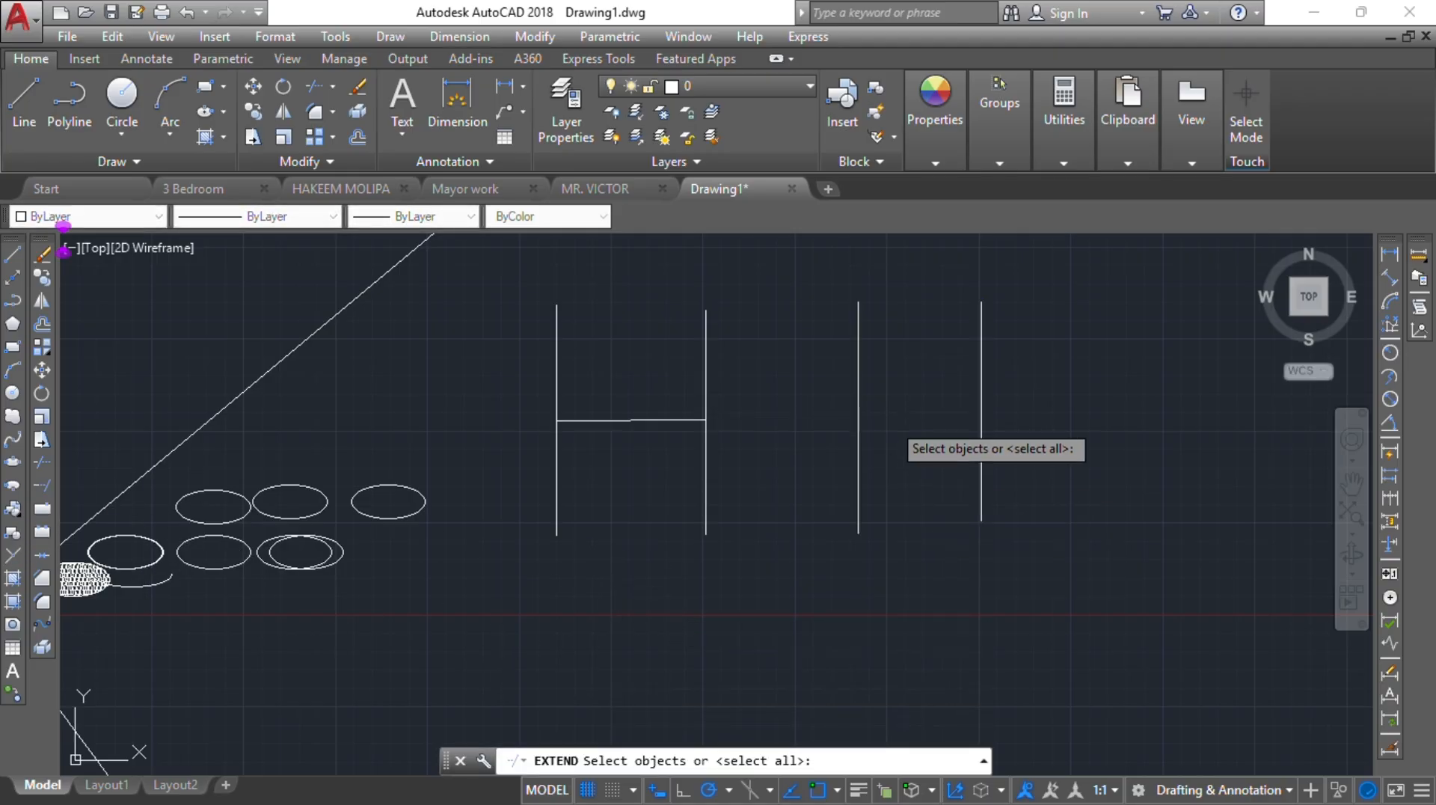
pyautogui.press('Return')
pyautogui.click(689, 420)
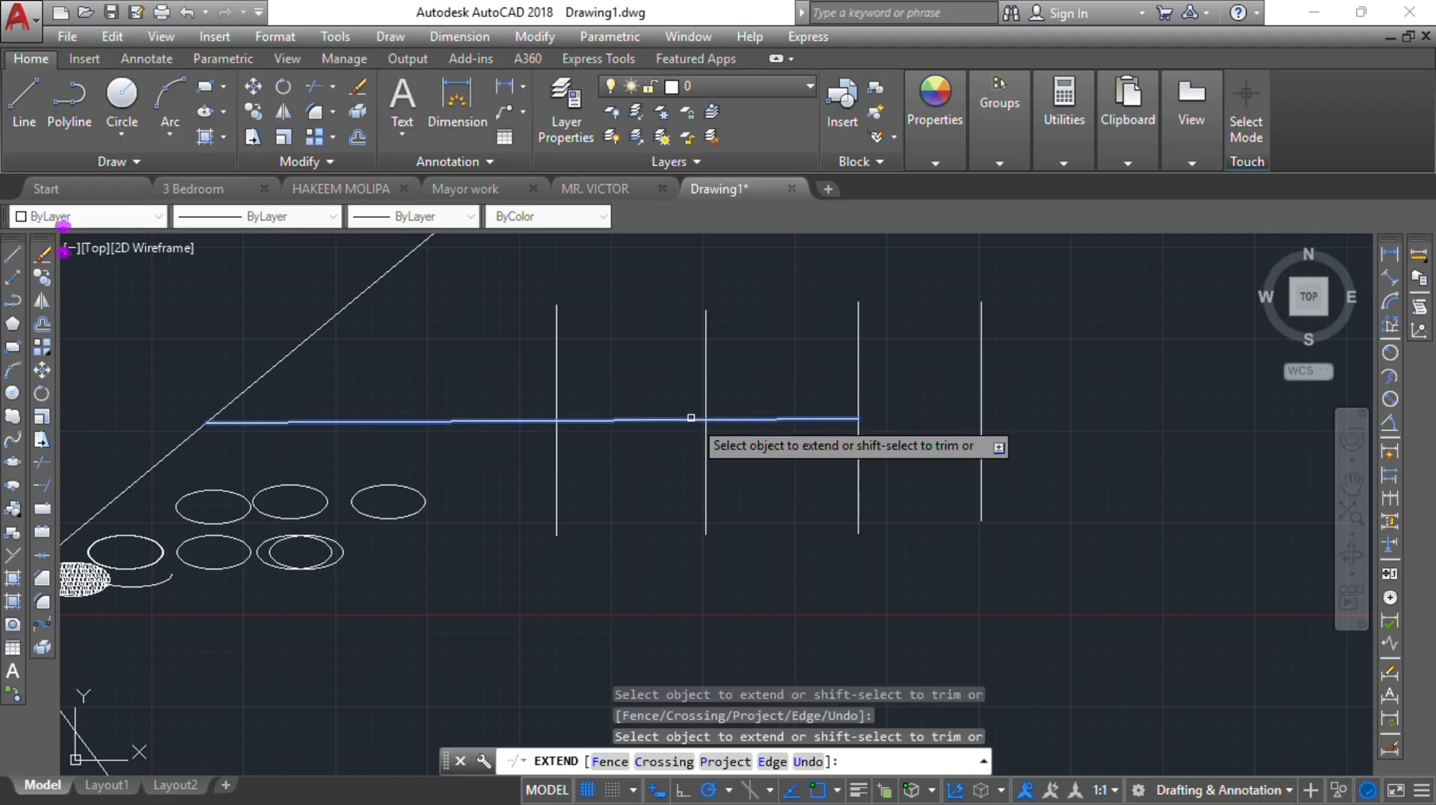
pyautogui.click(810, 413)
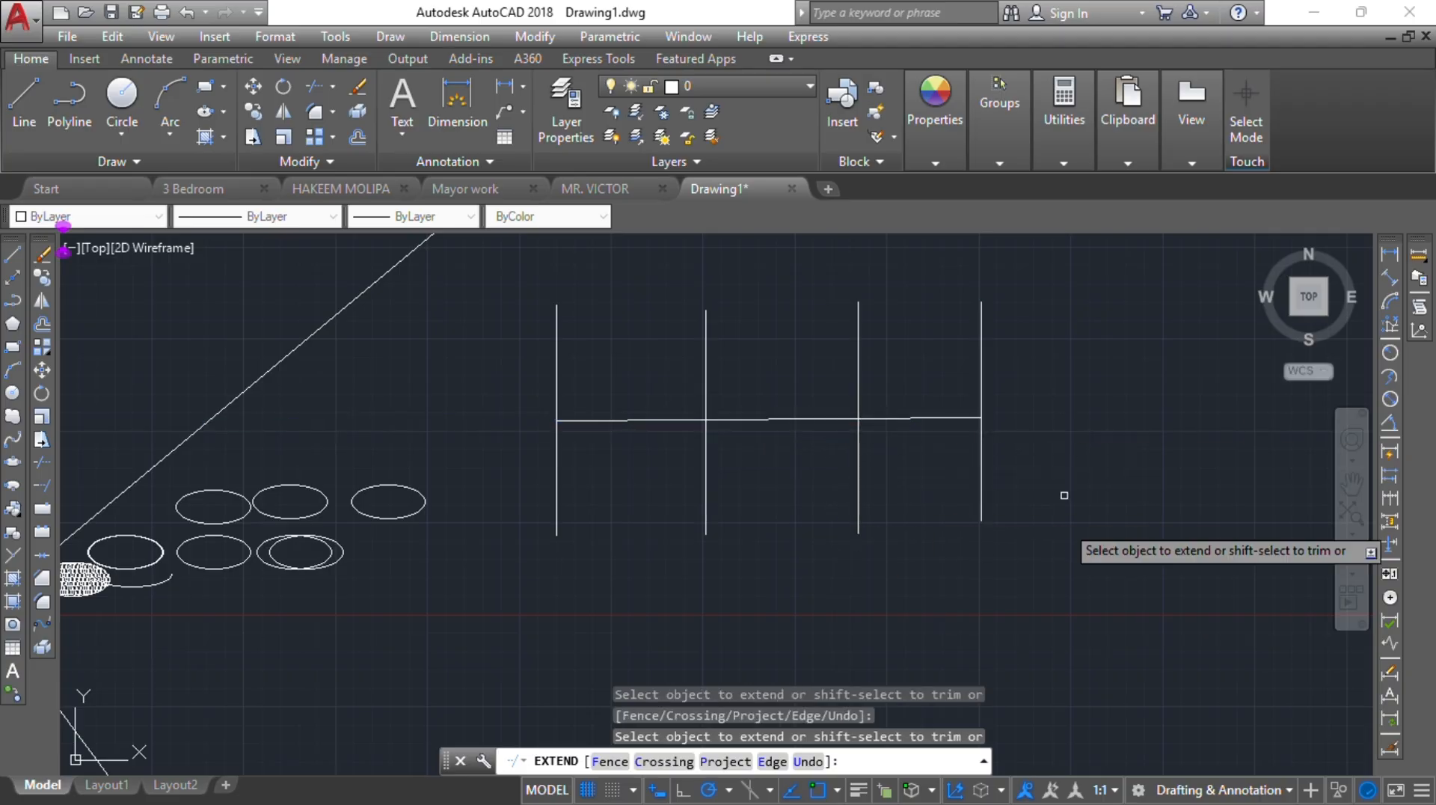
pyautogui.press('Escape')
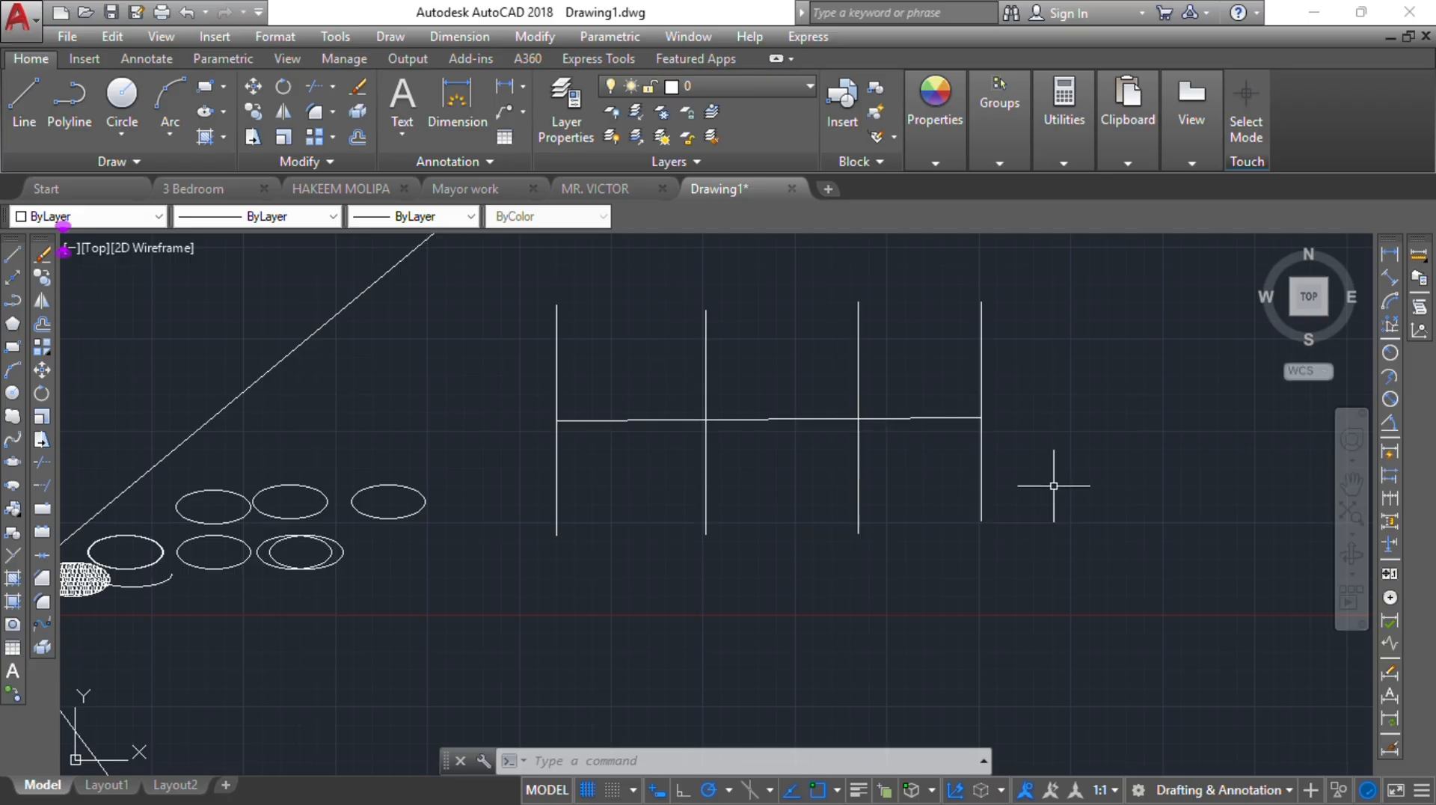
# Draw a long separate horizontal line in the empty area above and beyond the four vertical lines.
pyautogui.scroll(-5, 568, 479)
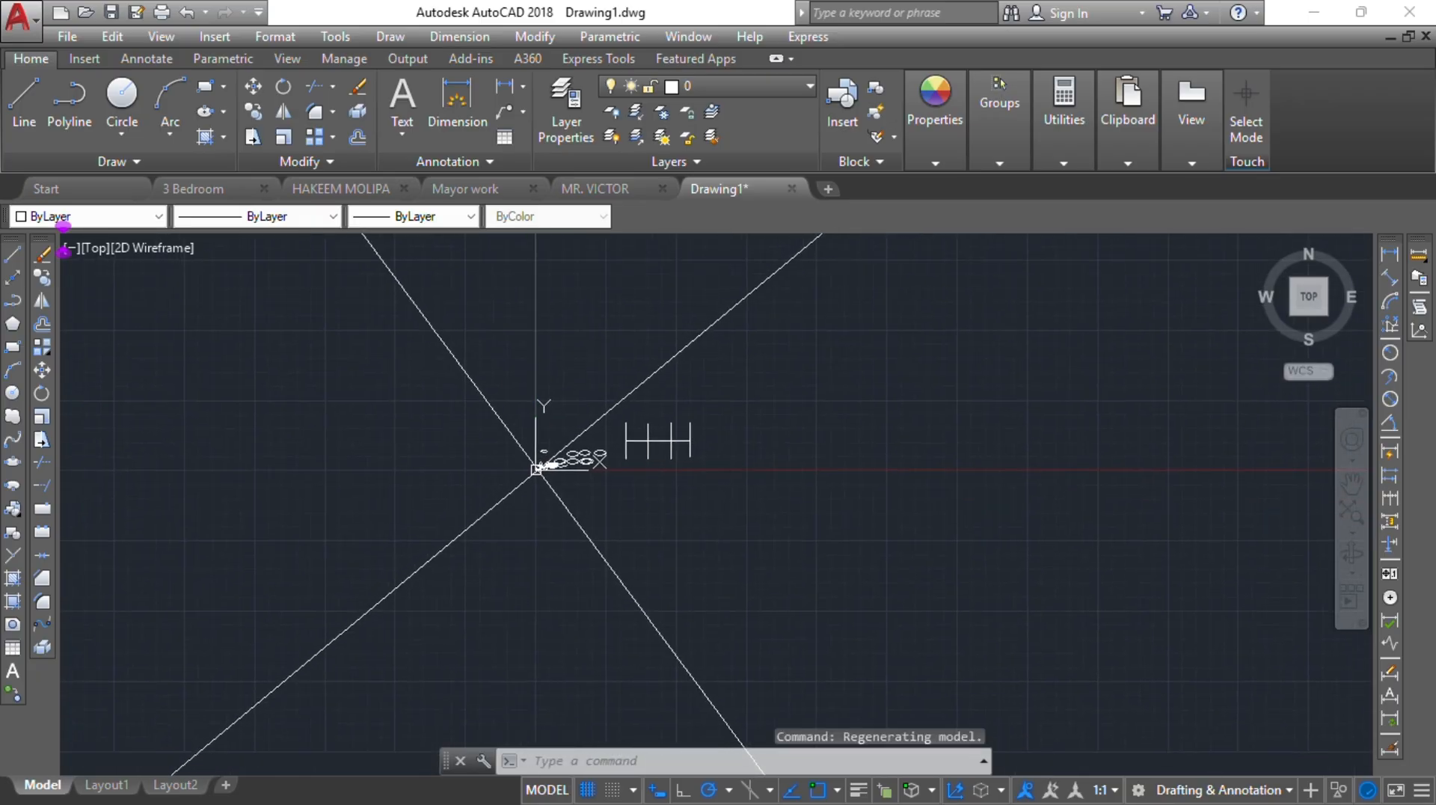
pyautogui.scroll(3, 500, 461)
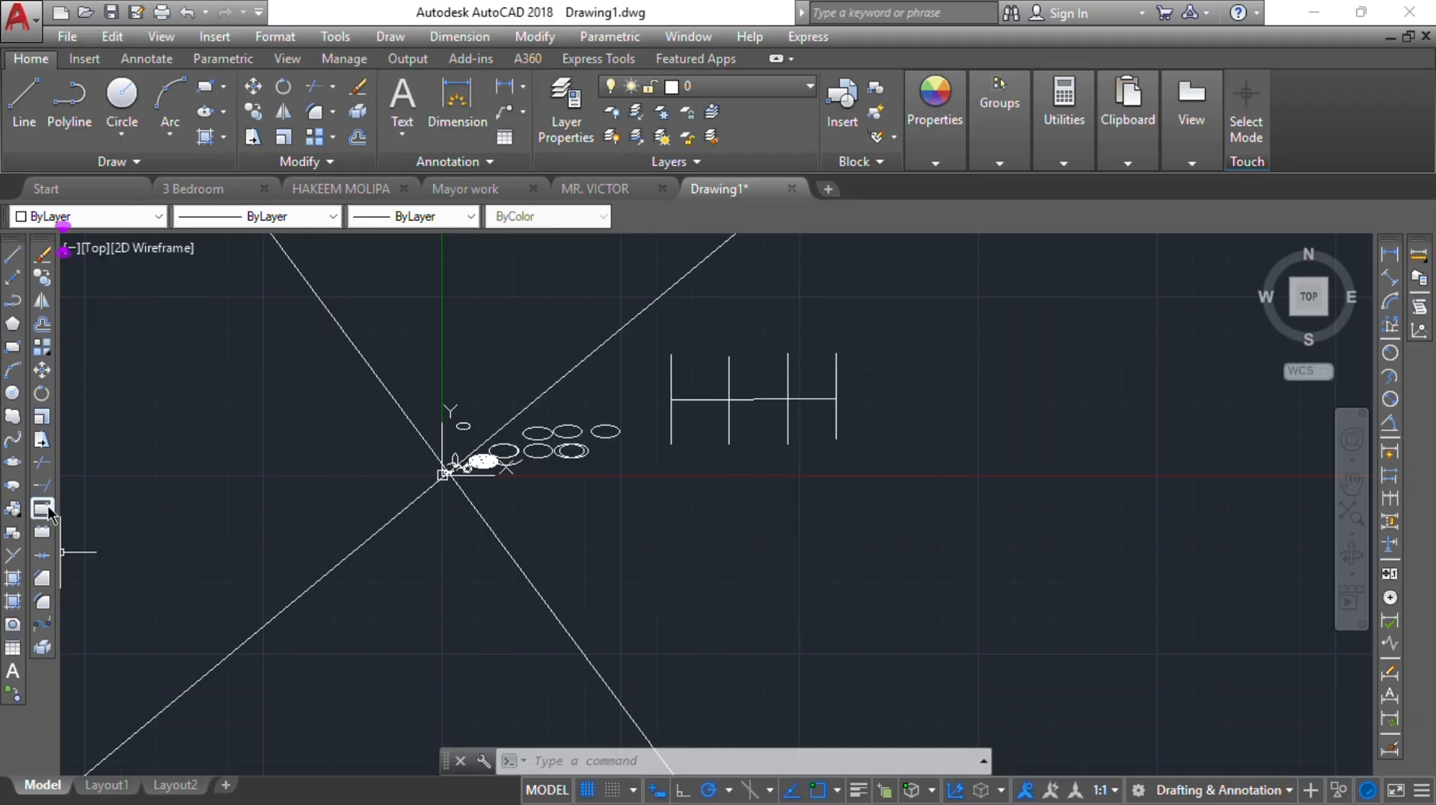
pyautogui.moveTo(745, 484); pyautogui.dragTo(622, 682, button='middle')
pyautogui.scroll(2, 622, 573)
pyautogui.moveTo(684, 453); pyautogui.dragTo(512, 462, button='middle')
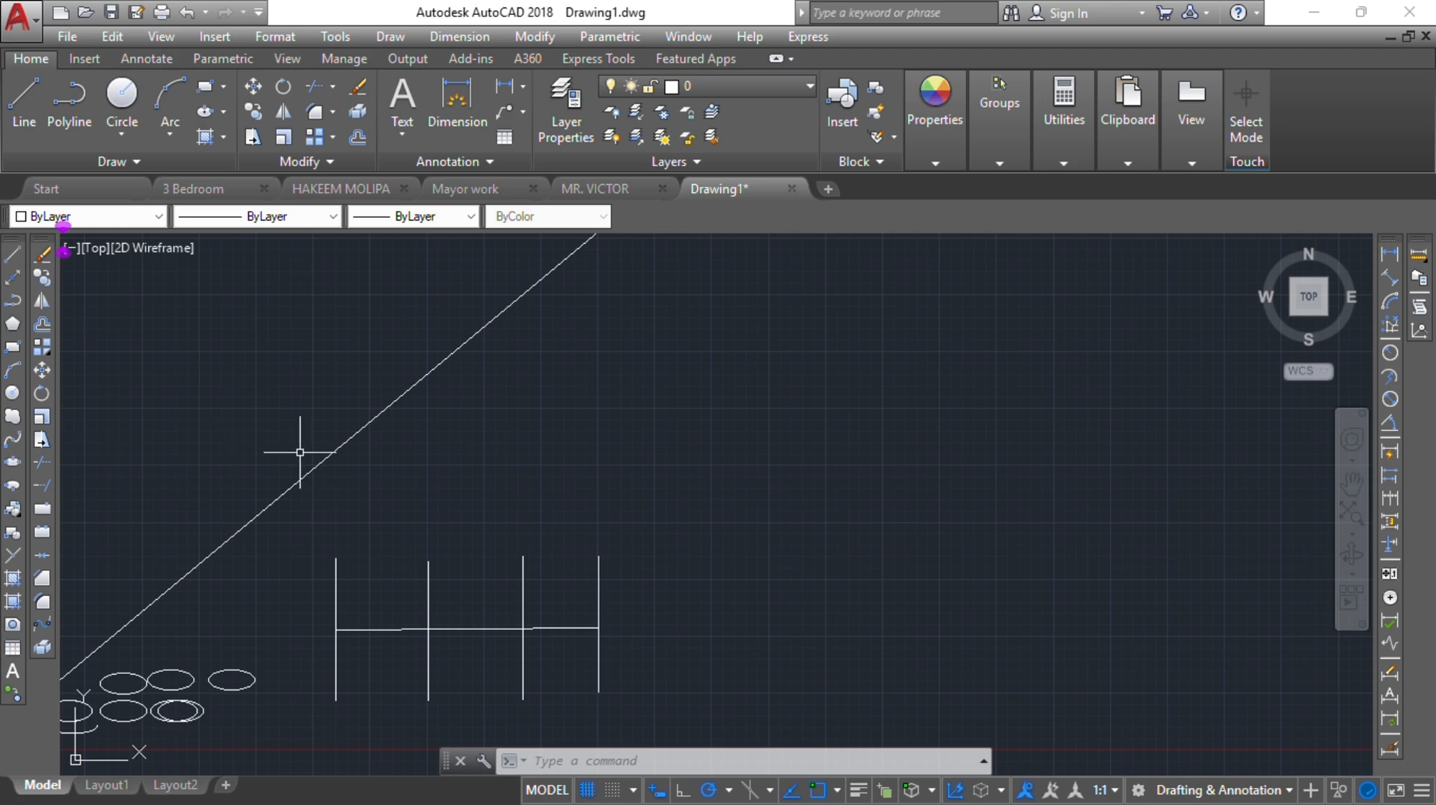
pyautogui.write('l')
pyautogui.press('Return')
pyautogui.click(567, 431)
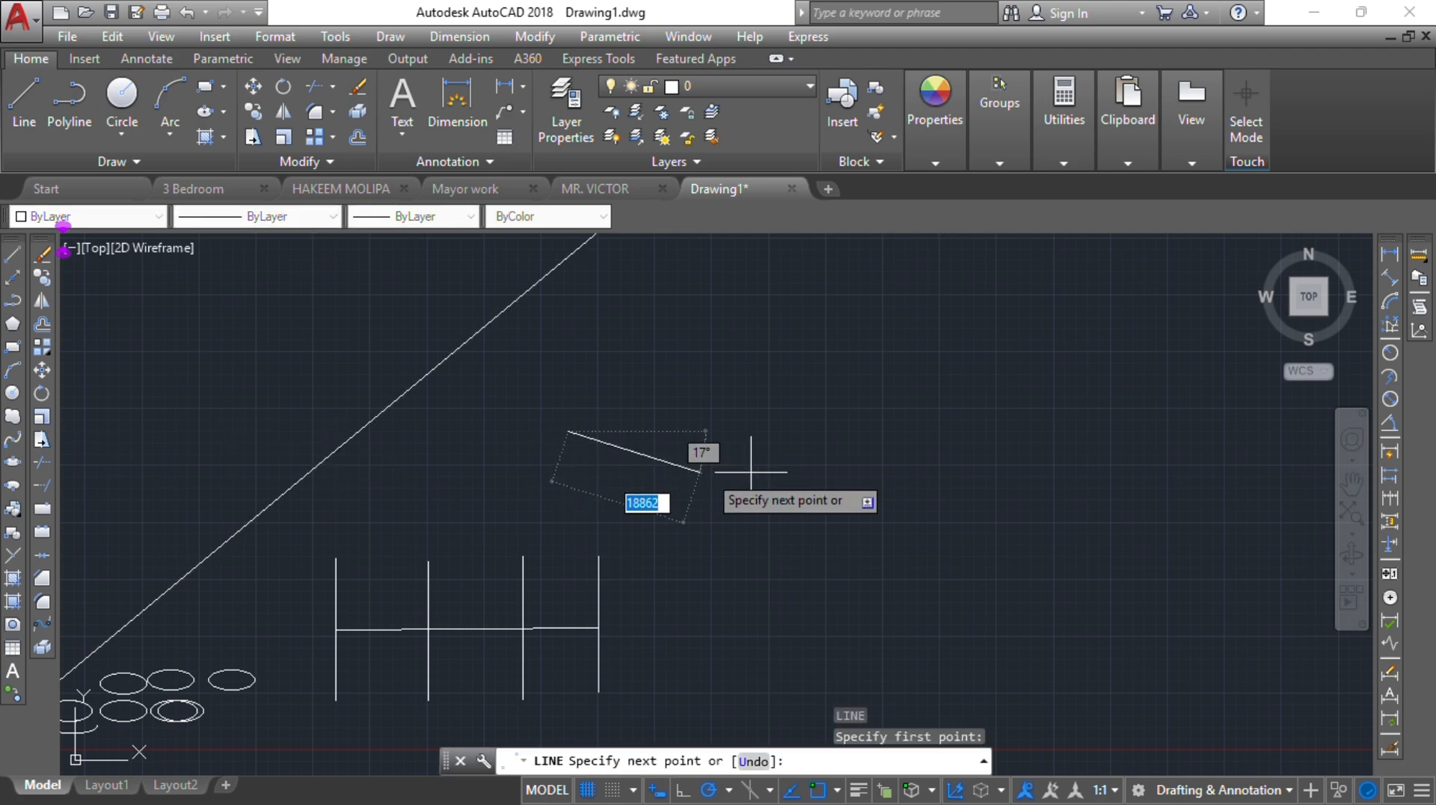
pyautogui.click(1160, 431)
pyautogui.press('Escape')
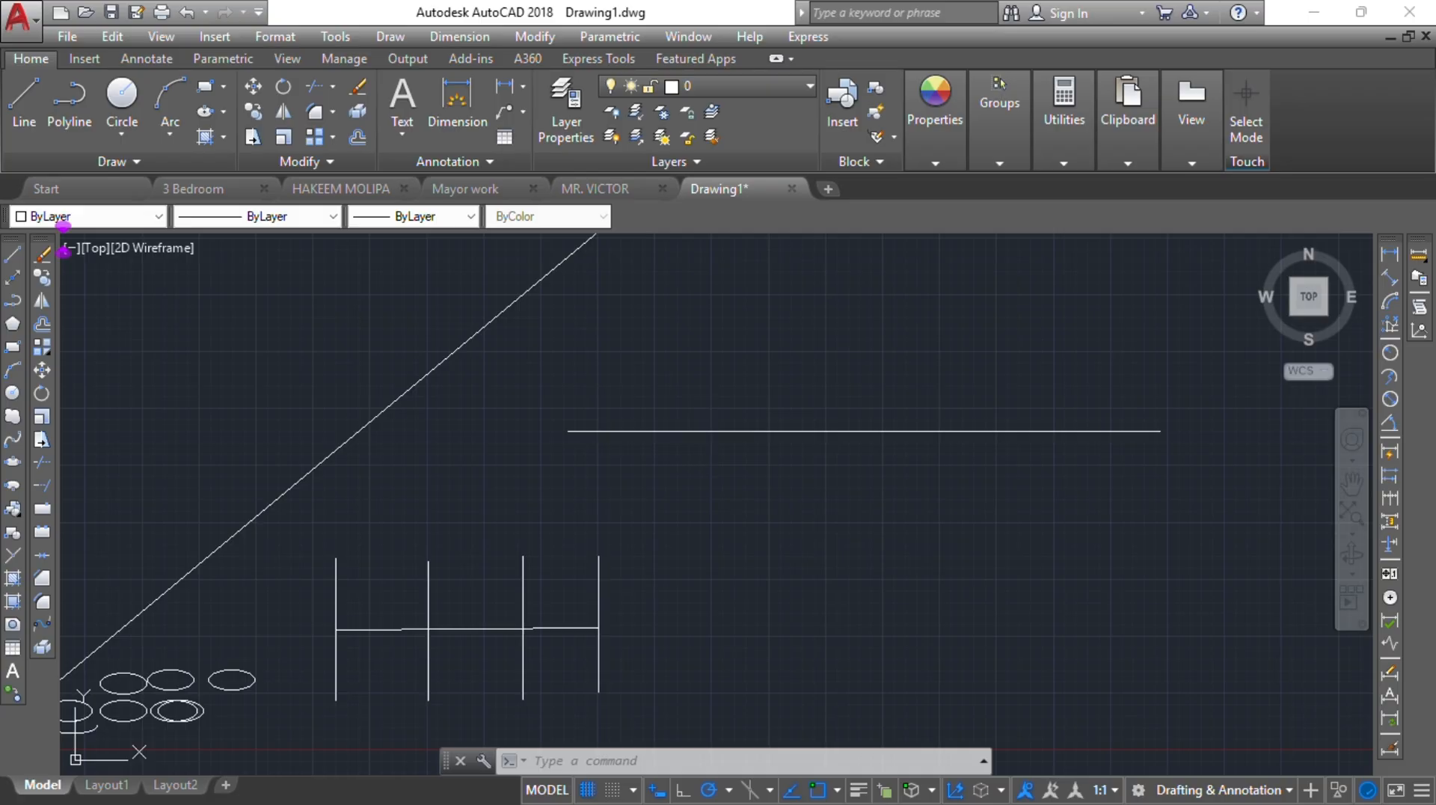
# Break the new horizontal line at its midpoint with Break at Point, and select both halves to check the split.
pyautogui.click(606, 431)
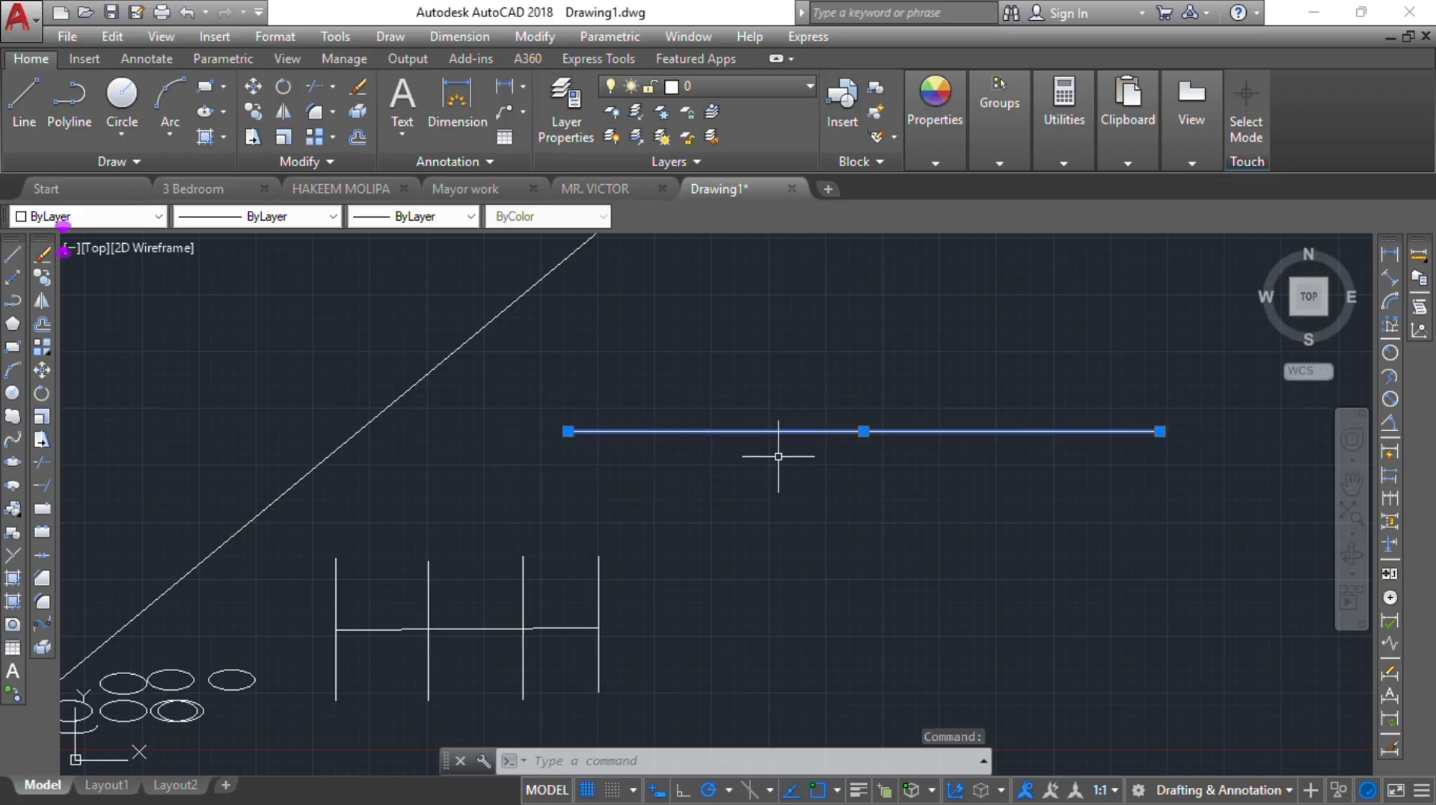
pyautogui.press('Escape')
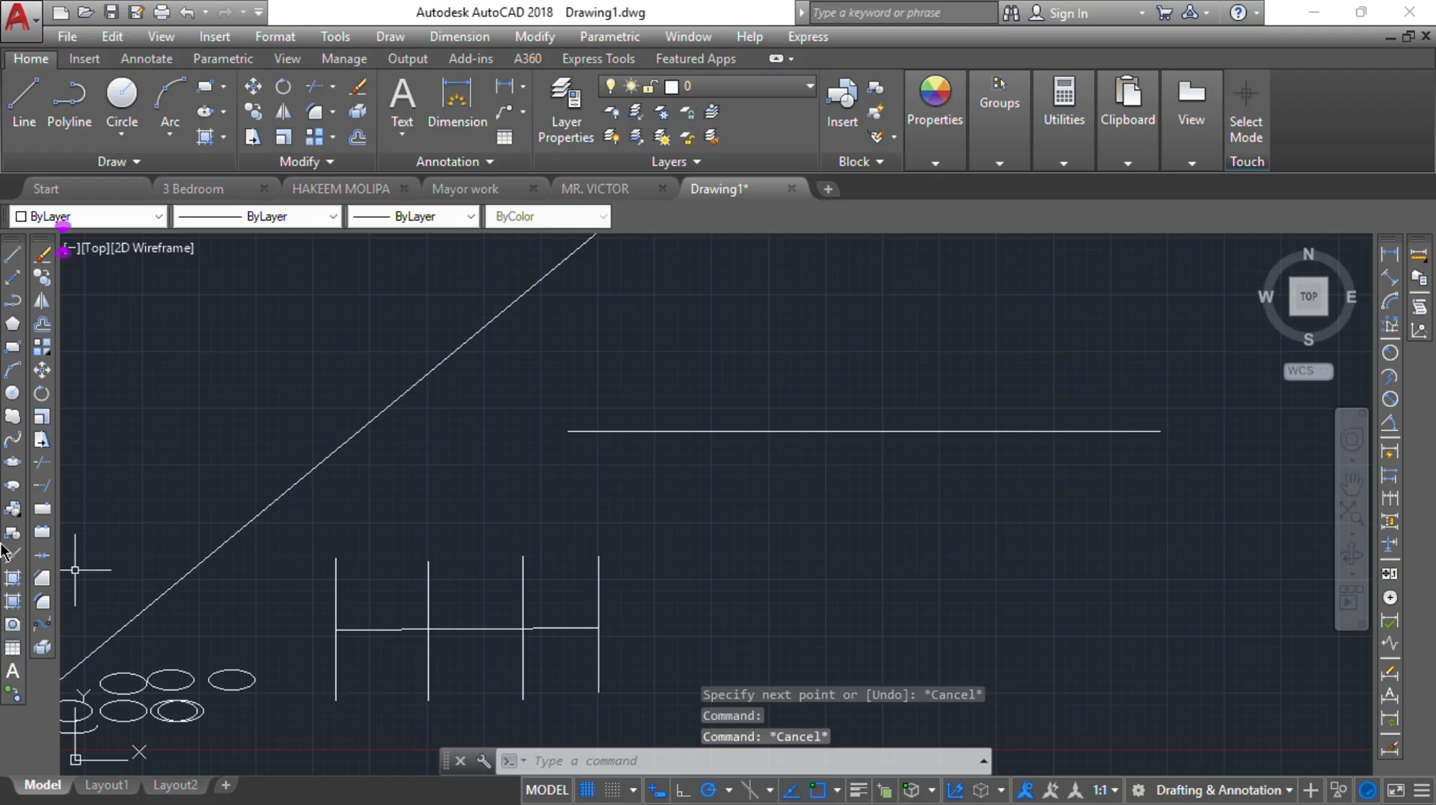
pyautogui.click(43, 508)
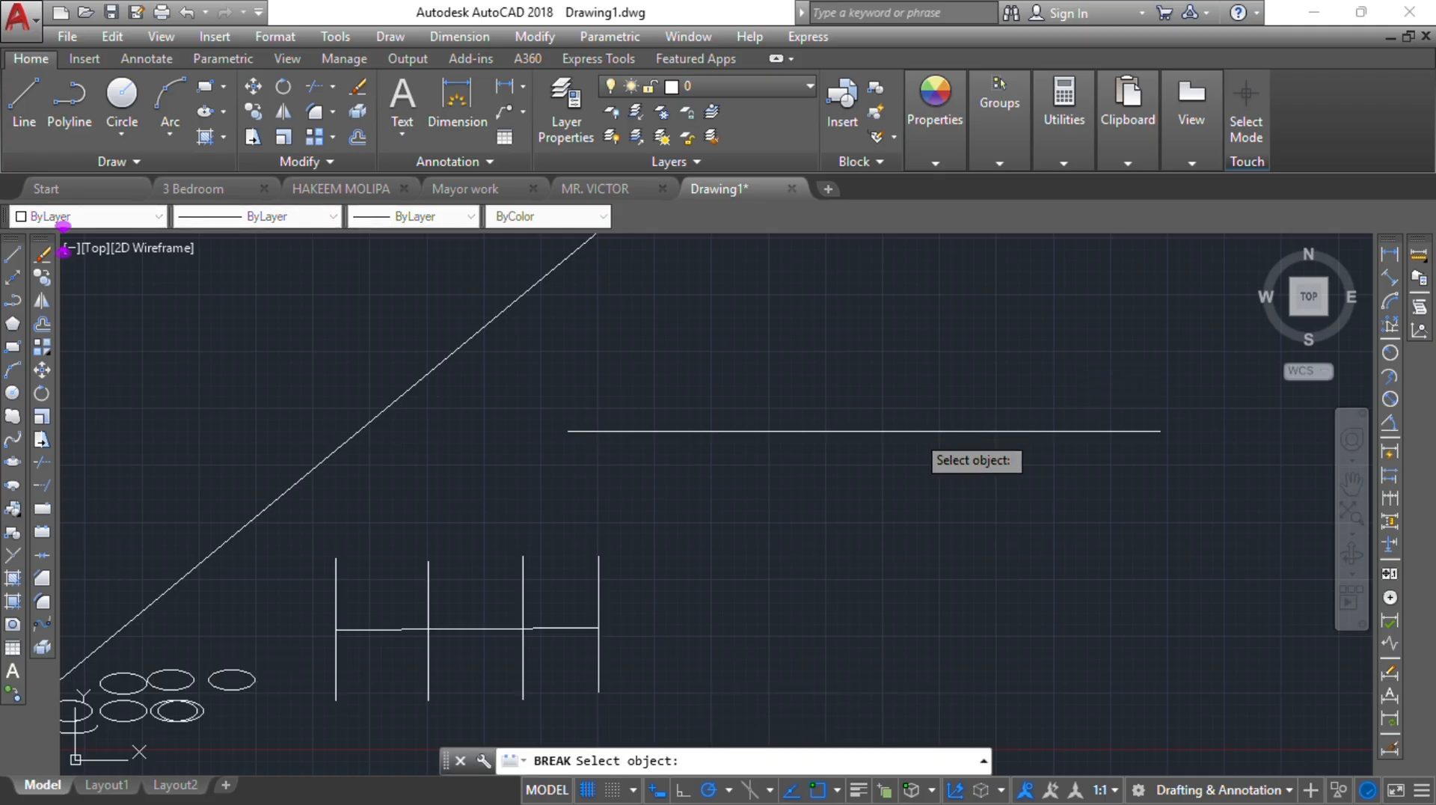
pyautogui.click(897, 431)
pyautogui.click(869, 431)
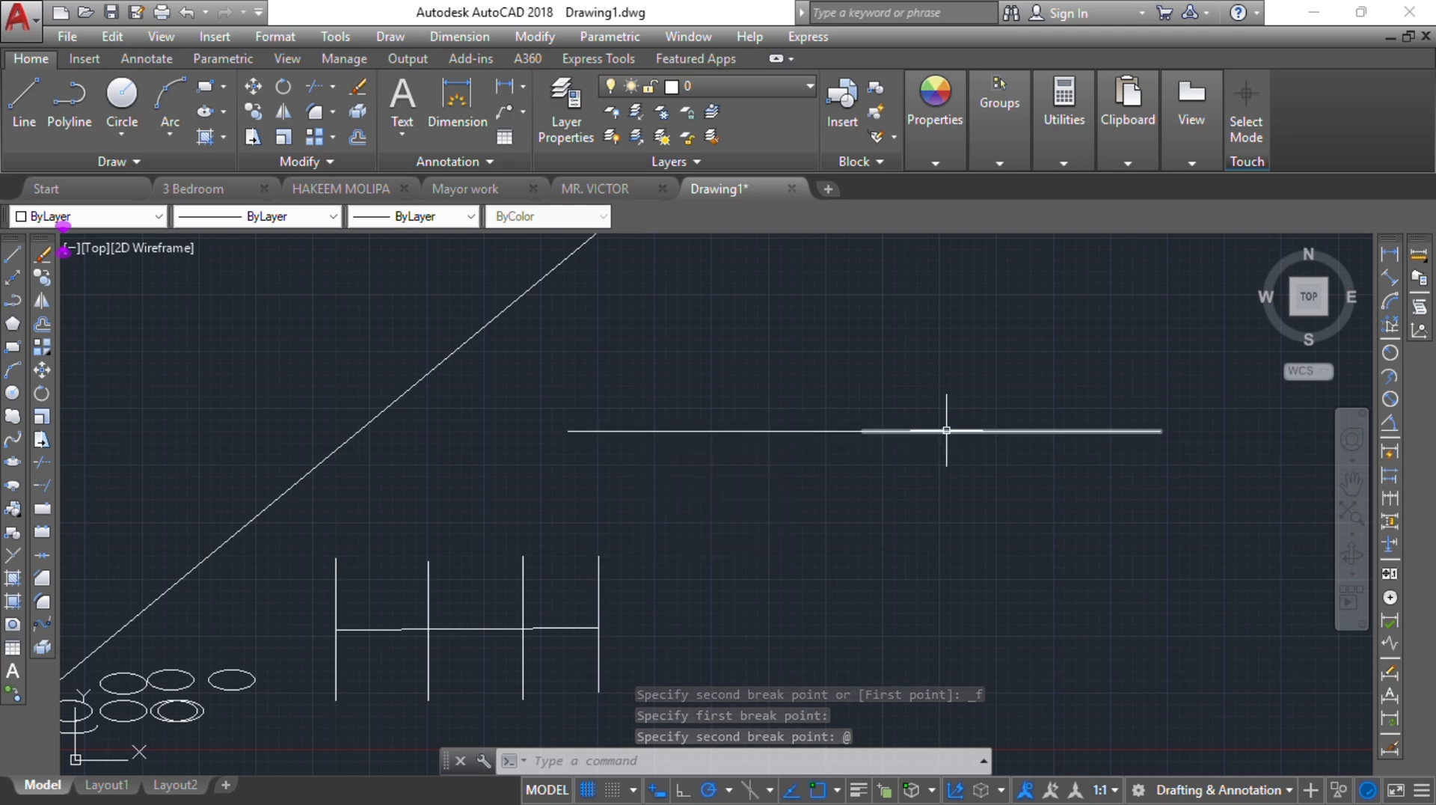
pyautogui.click(816, 431)
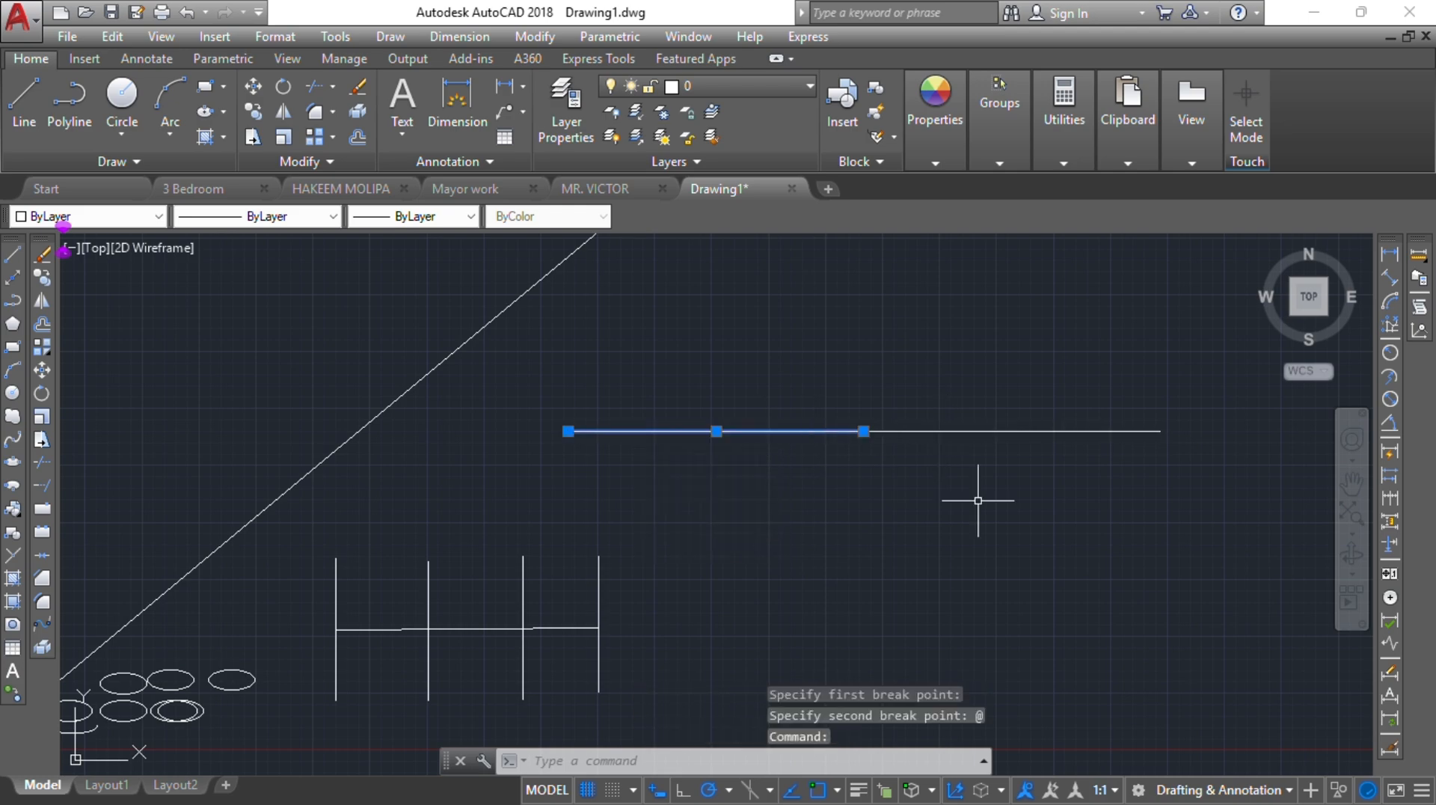
pyautogui.click(1011, 430)
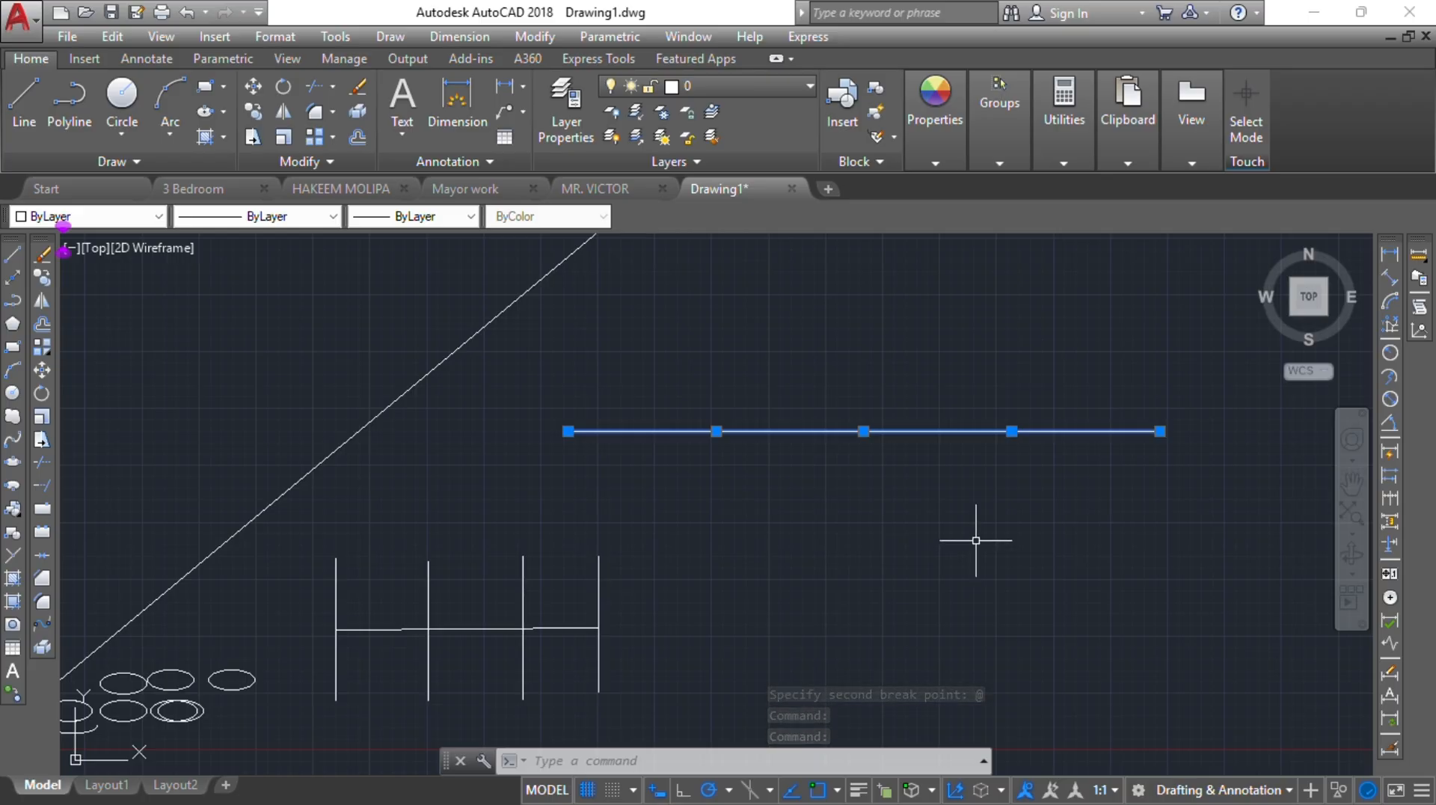
pyautogui.press('Escape')
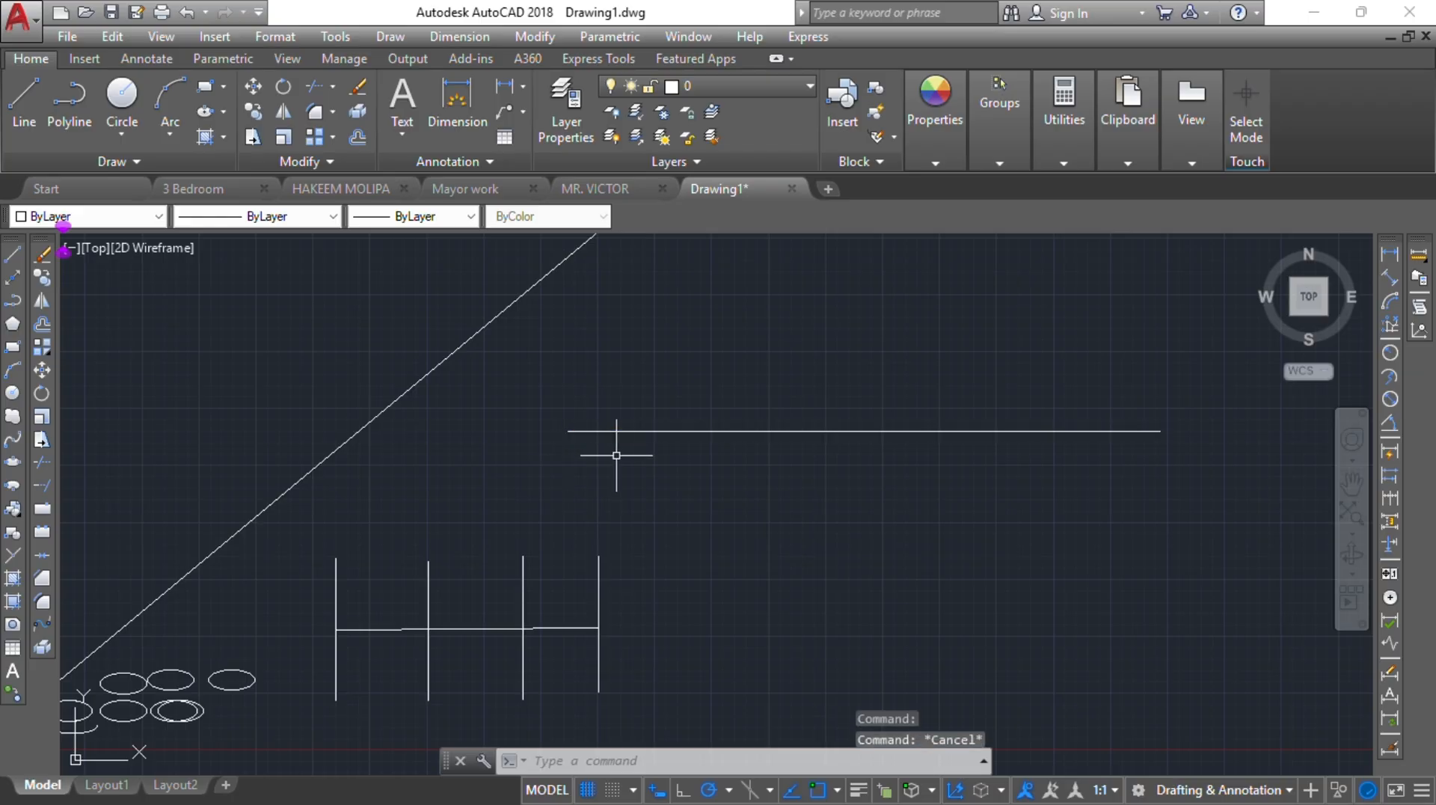
pyautogui.click(659, 431)
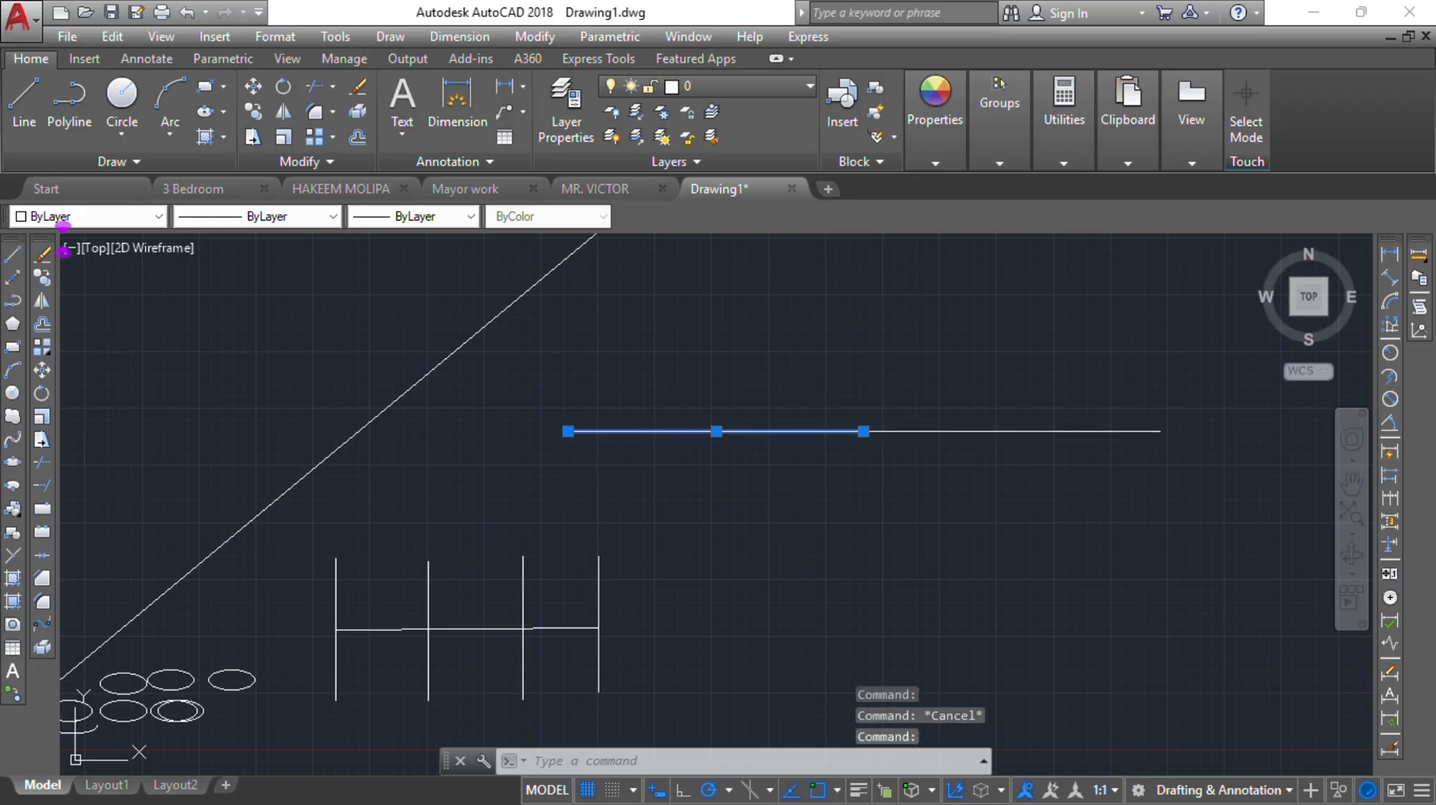
pyautogui.click(1024, 432)
pyautogui.press('Escape')
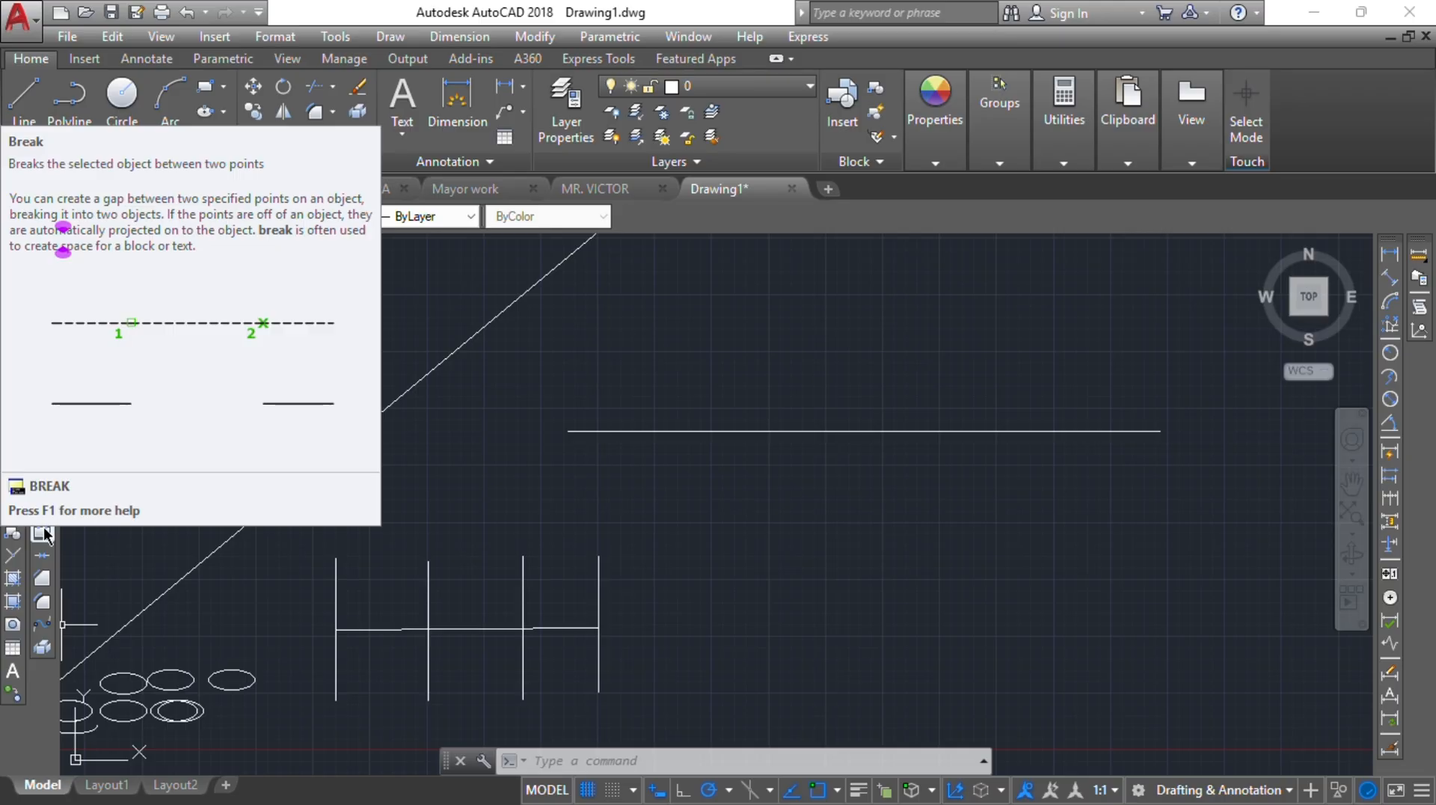
# Break a gap into the left half of the split line, from a point along it to that half's midpoint.
pyautogui.click(43, 532)
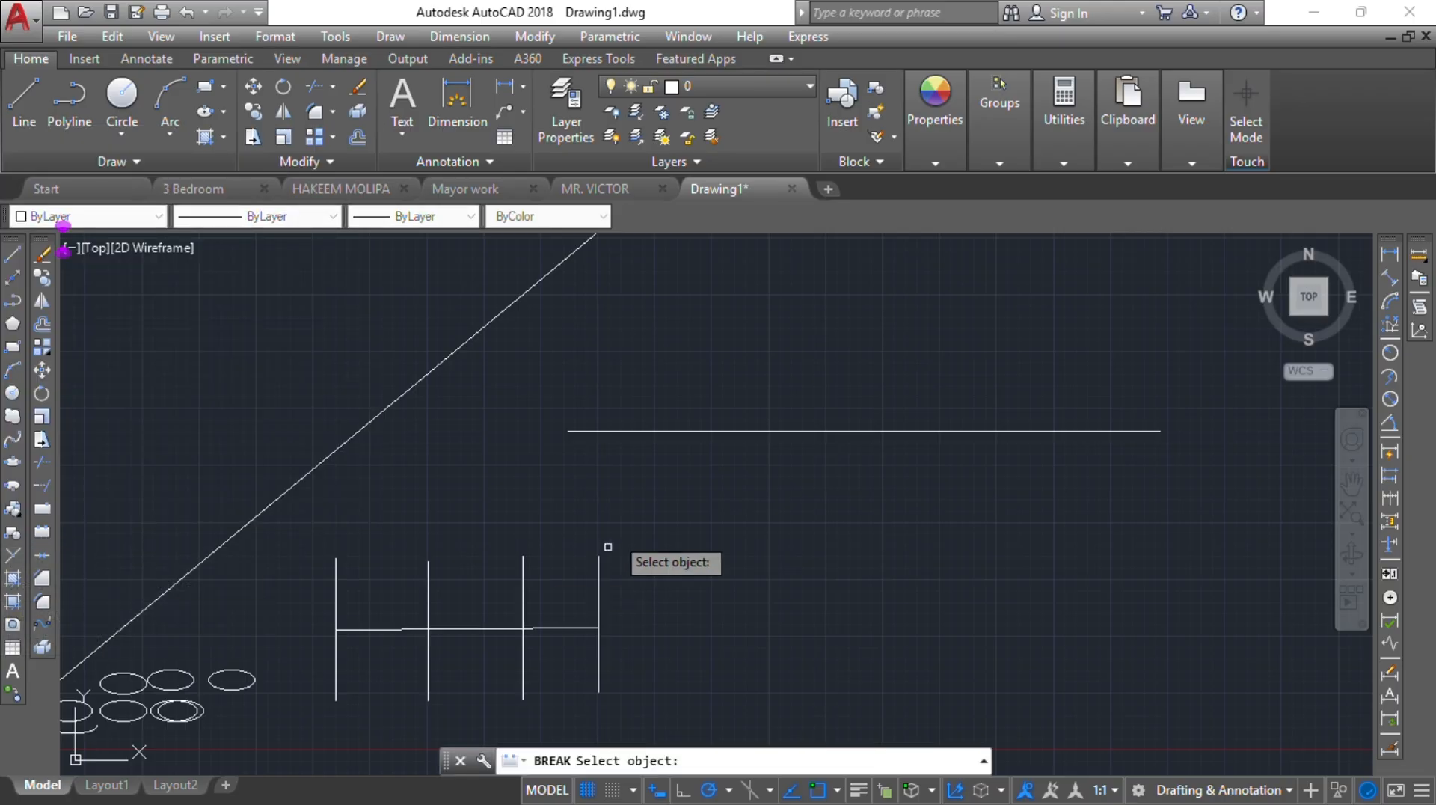
pyautogui.click(661, 430)
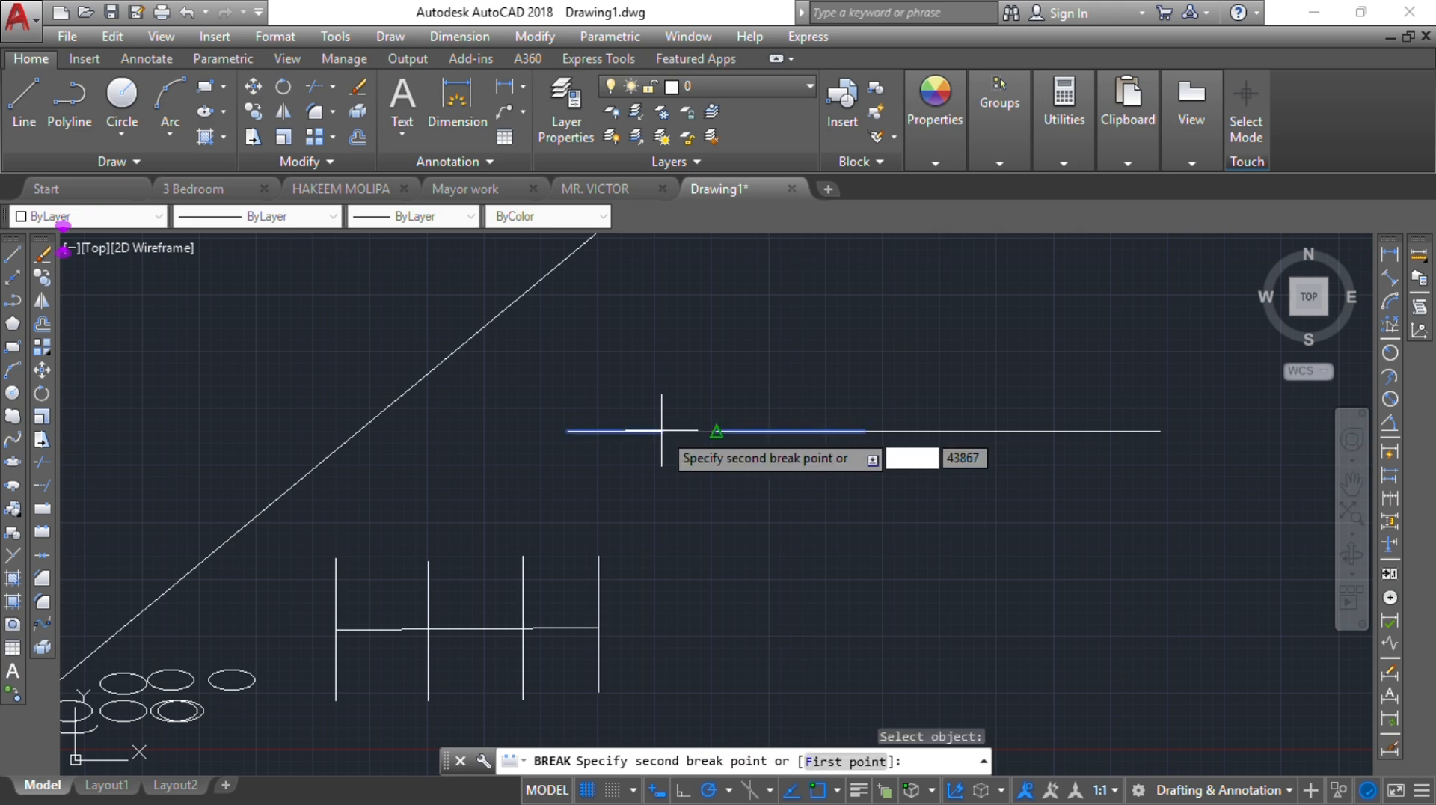
pyautogui.click(716, 430)
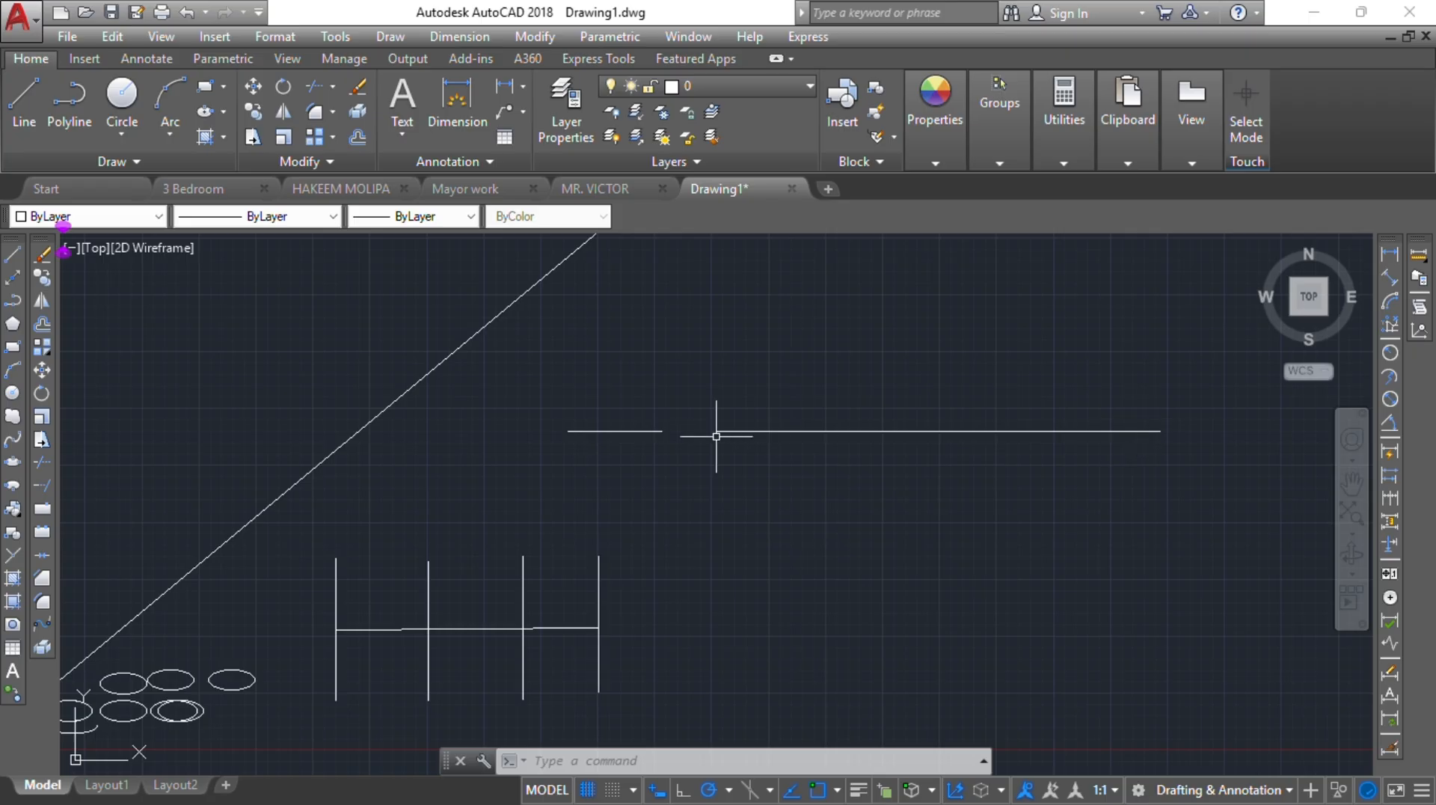
# Join the three collinear segments of the broken horizontal line into one line, closing the gap.
pyautogui.click(38, 561)
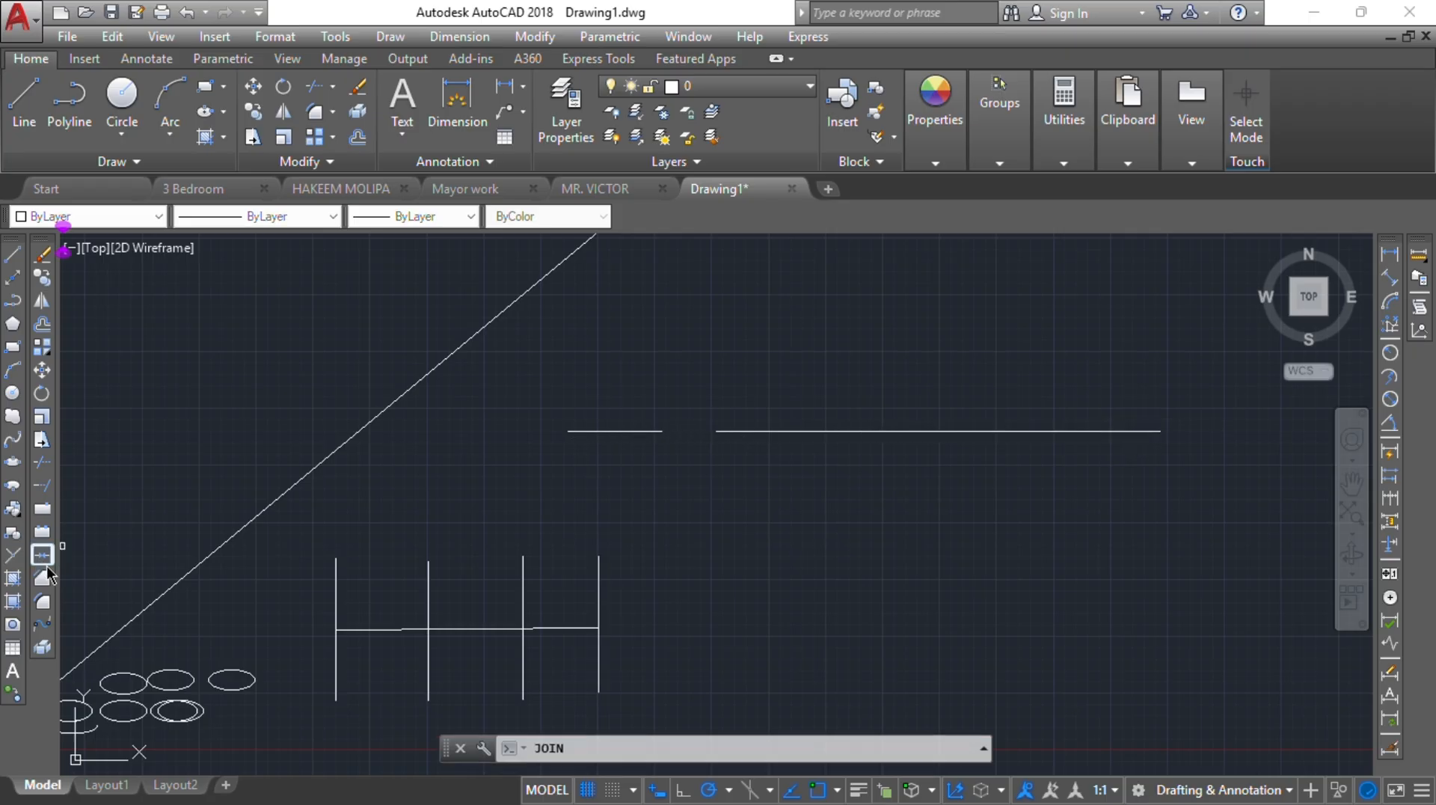
pyautogui.click(613, 430)
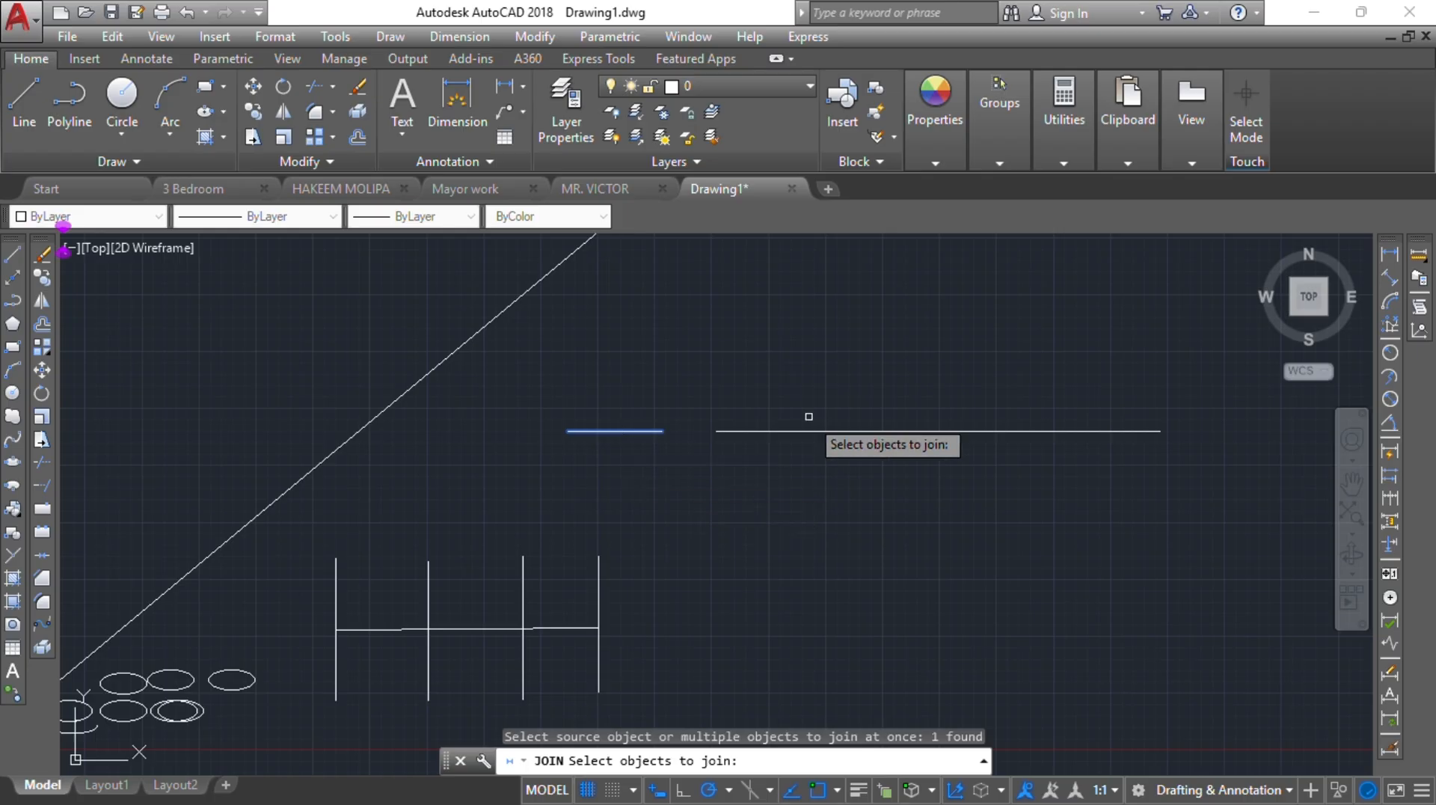
pyautogui.click(846, 431)
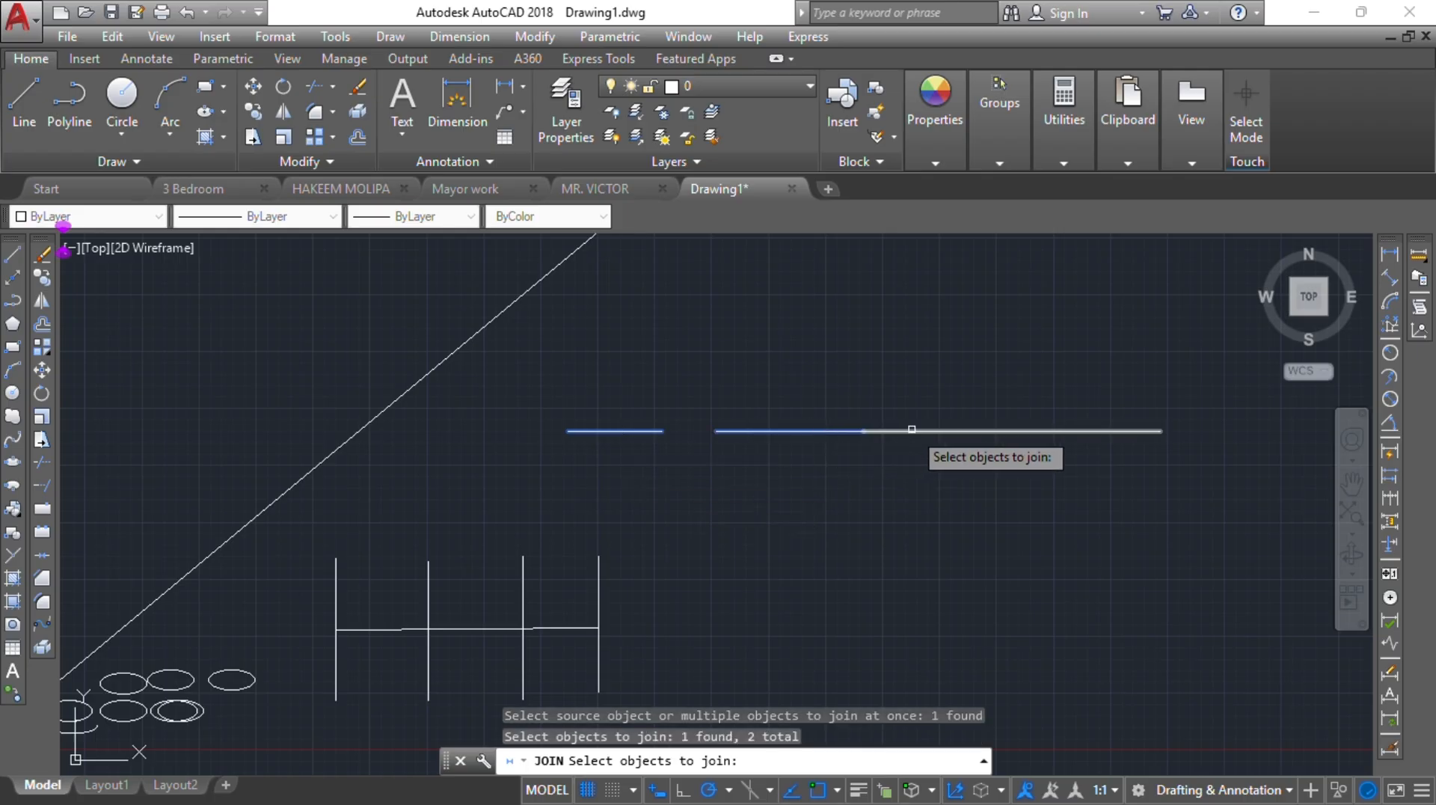
pyautogui.click(912, 429)
pyautogui.press('Return')
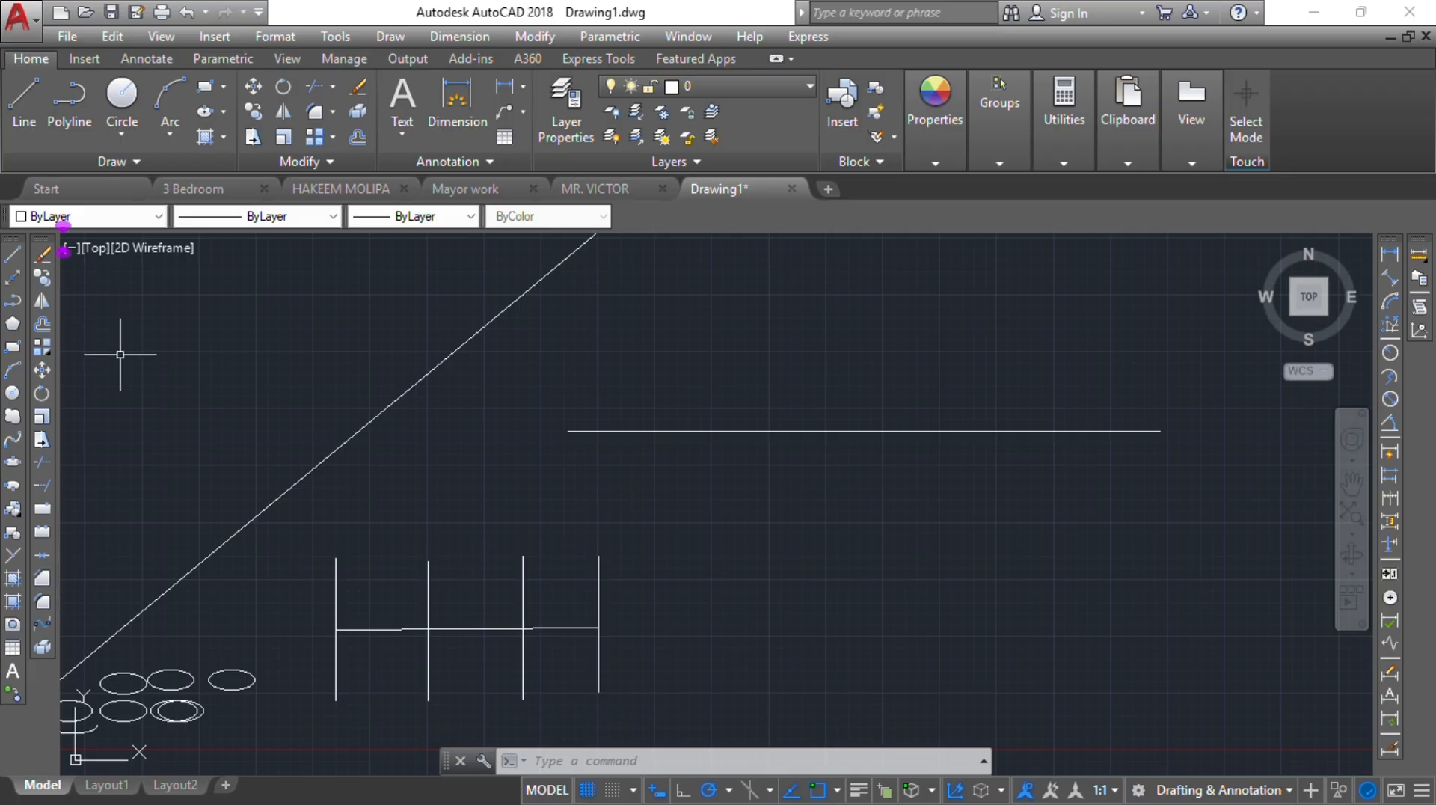
# Draw a vertical line directly above the left end of the long horizontal line, leaving a gap between the two.
pyautogui.moveTo(565, 351); pyautogui.dragTo(604, 424, button='middle')
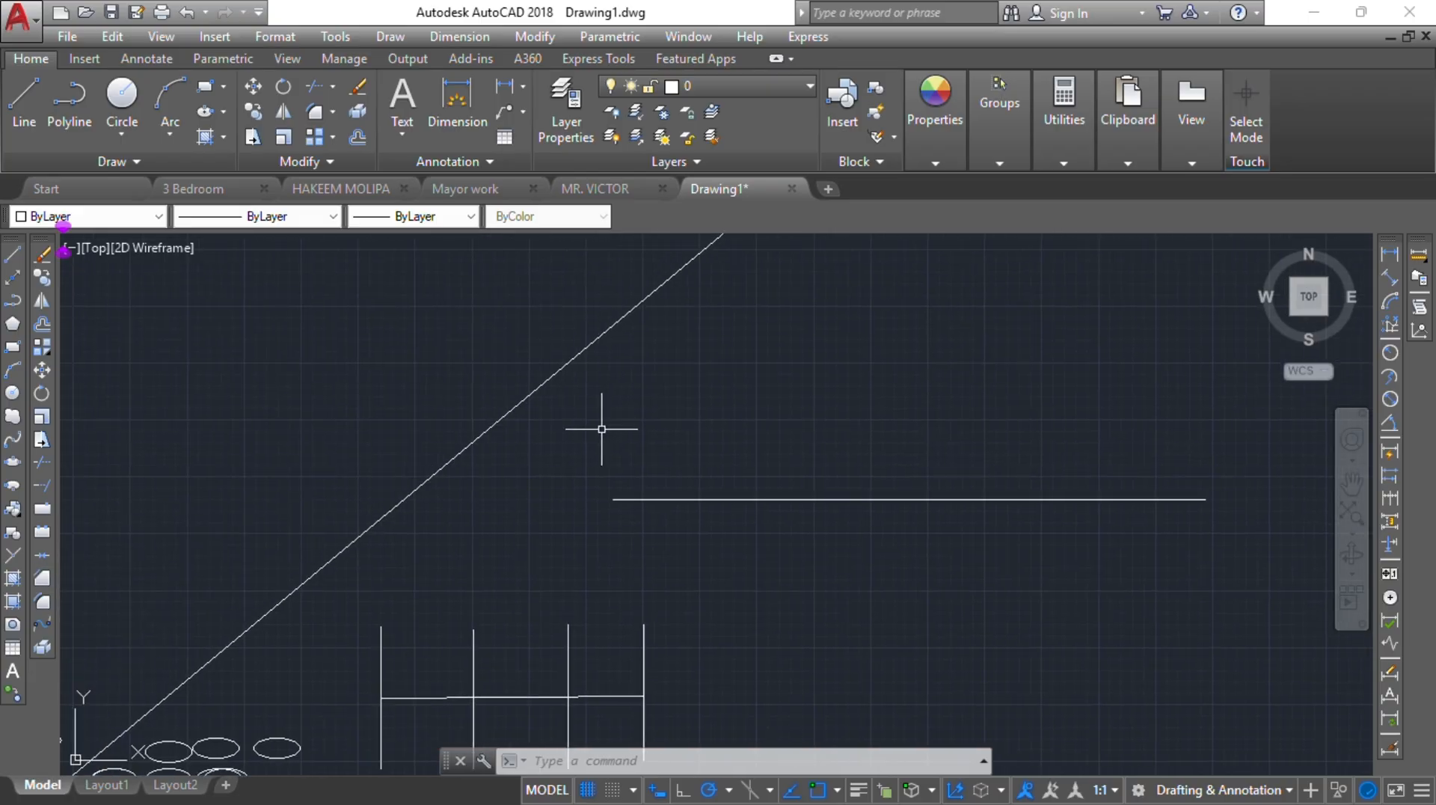
pyautogui.scroll(-2, 602, 438)
pyautogui.scroll(2, 607, 451)
pyautogui.scroll(-2, 614, 467)
pyautogui.write('l')
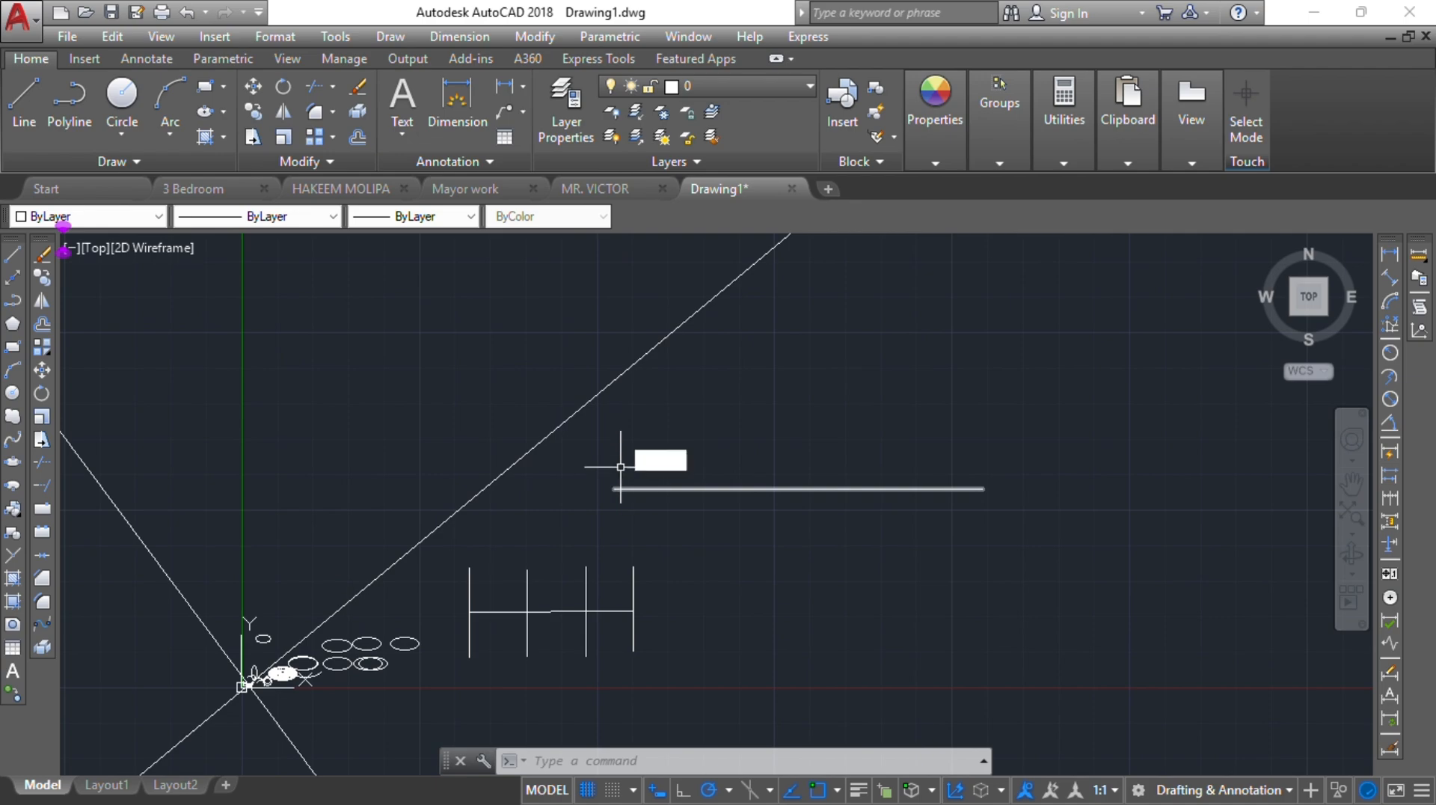
pyautogui.press('Return')
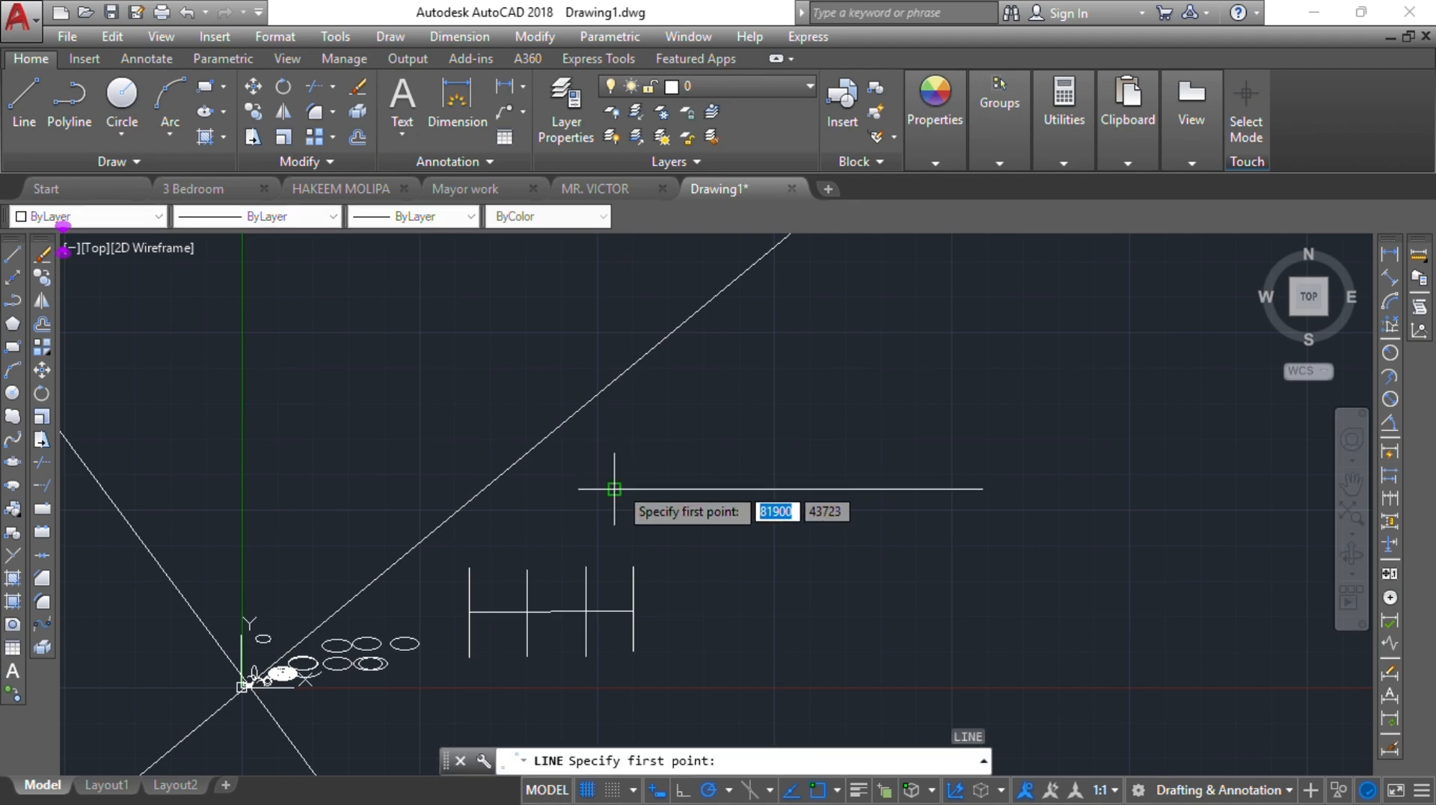
pyautogui.click(615, 446)
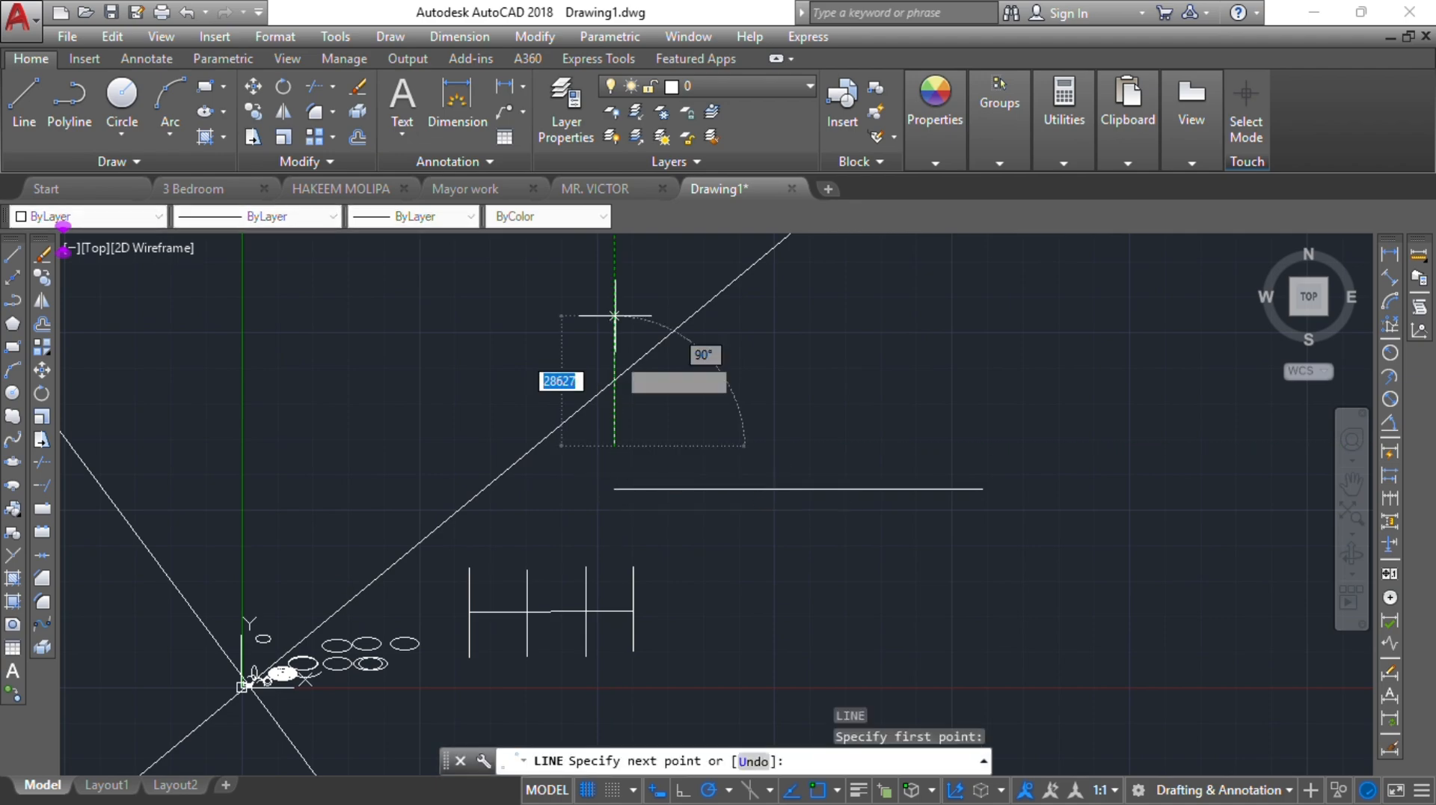
pyautogui.moveTo(619, 311); pyautogui.dragTo(603, 440, button='middle')
pyautogui.click(605, 382)
pyautogui.press('Escape')
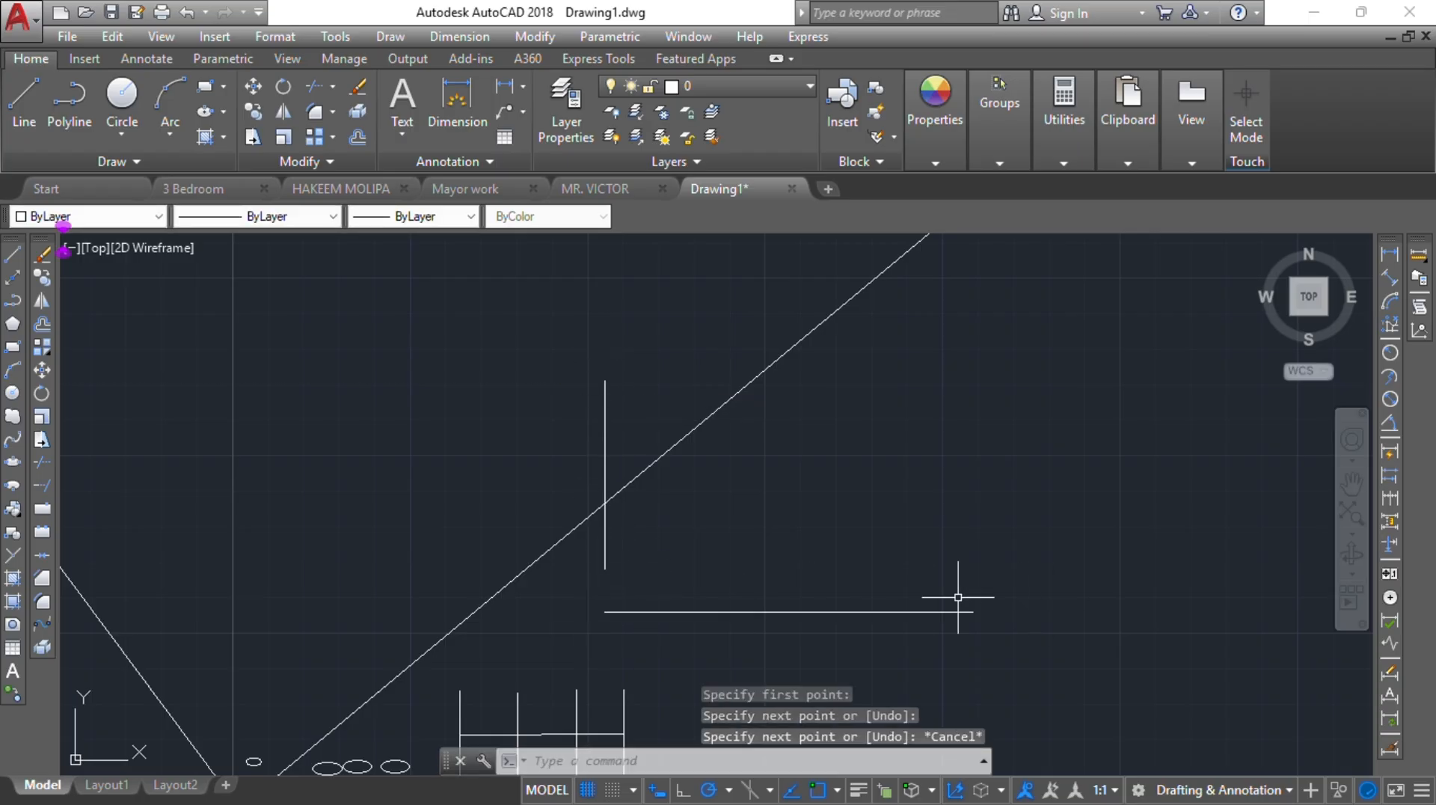
# Chamfer the vertical line with the left end of the horizontal line at the current distances, and undo the chamfer.
pyautogui.scroll(2, 692, 731)
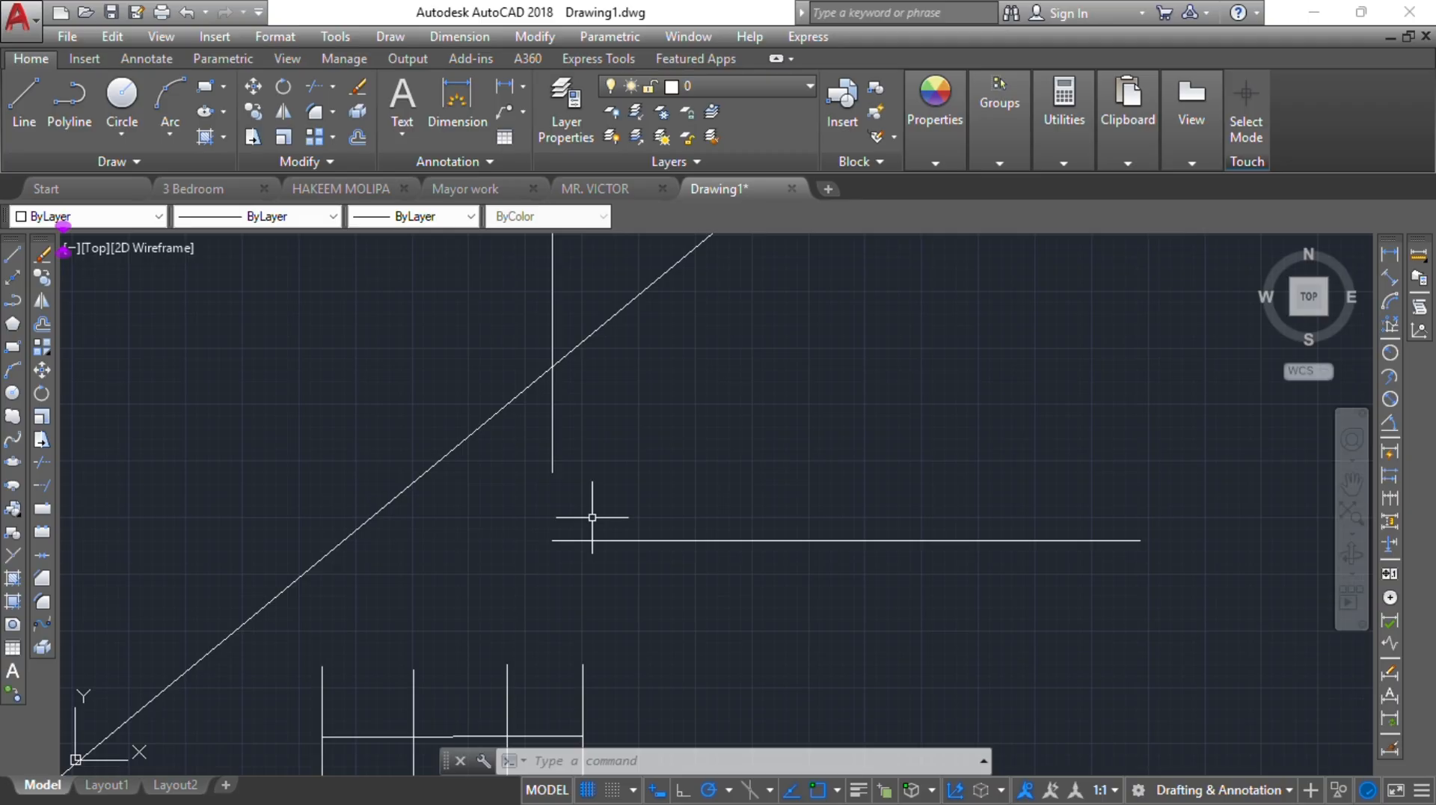
pyautogui.click(43, 578)
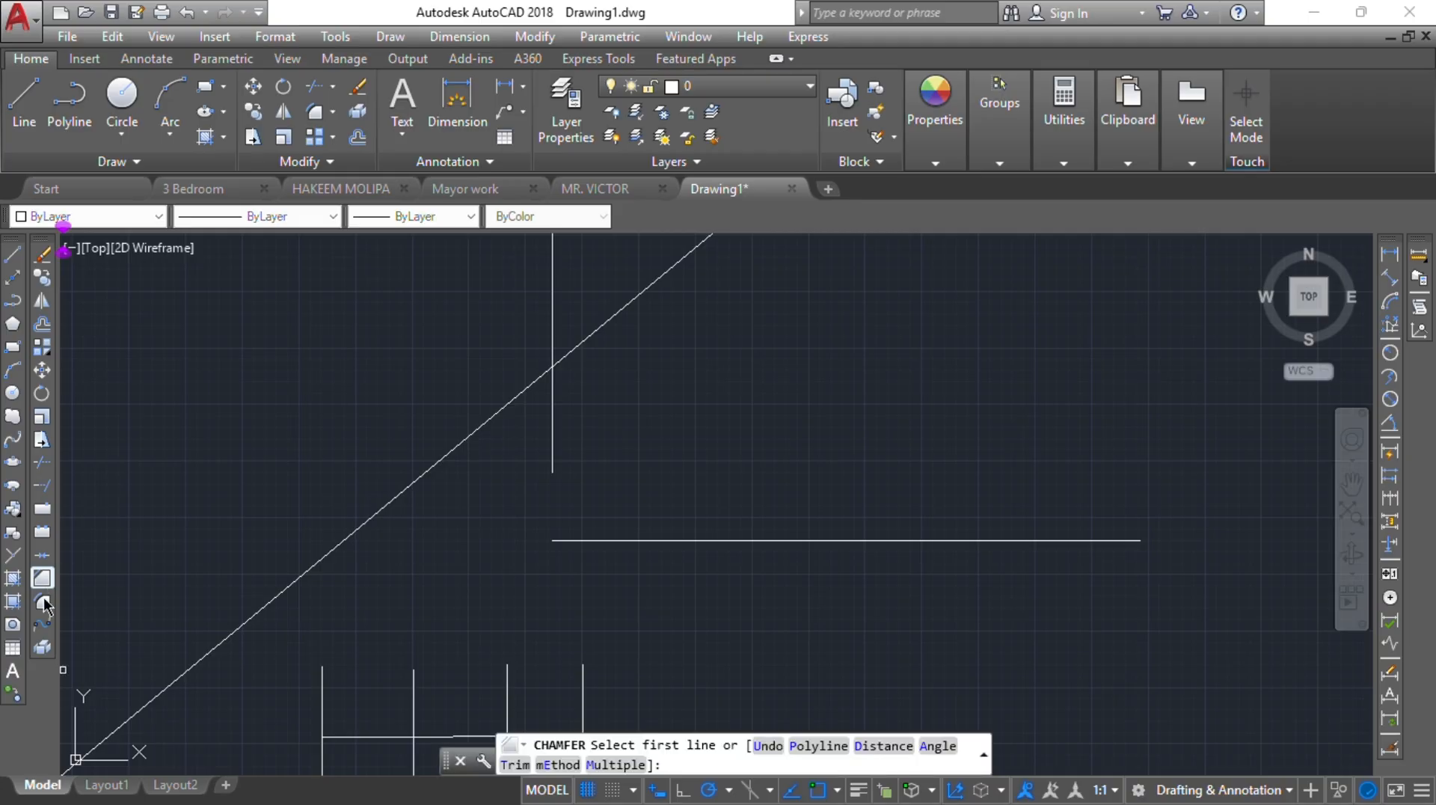
pyautogui.click(552, 458)
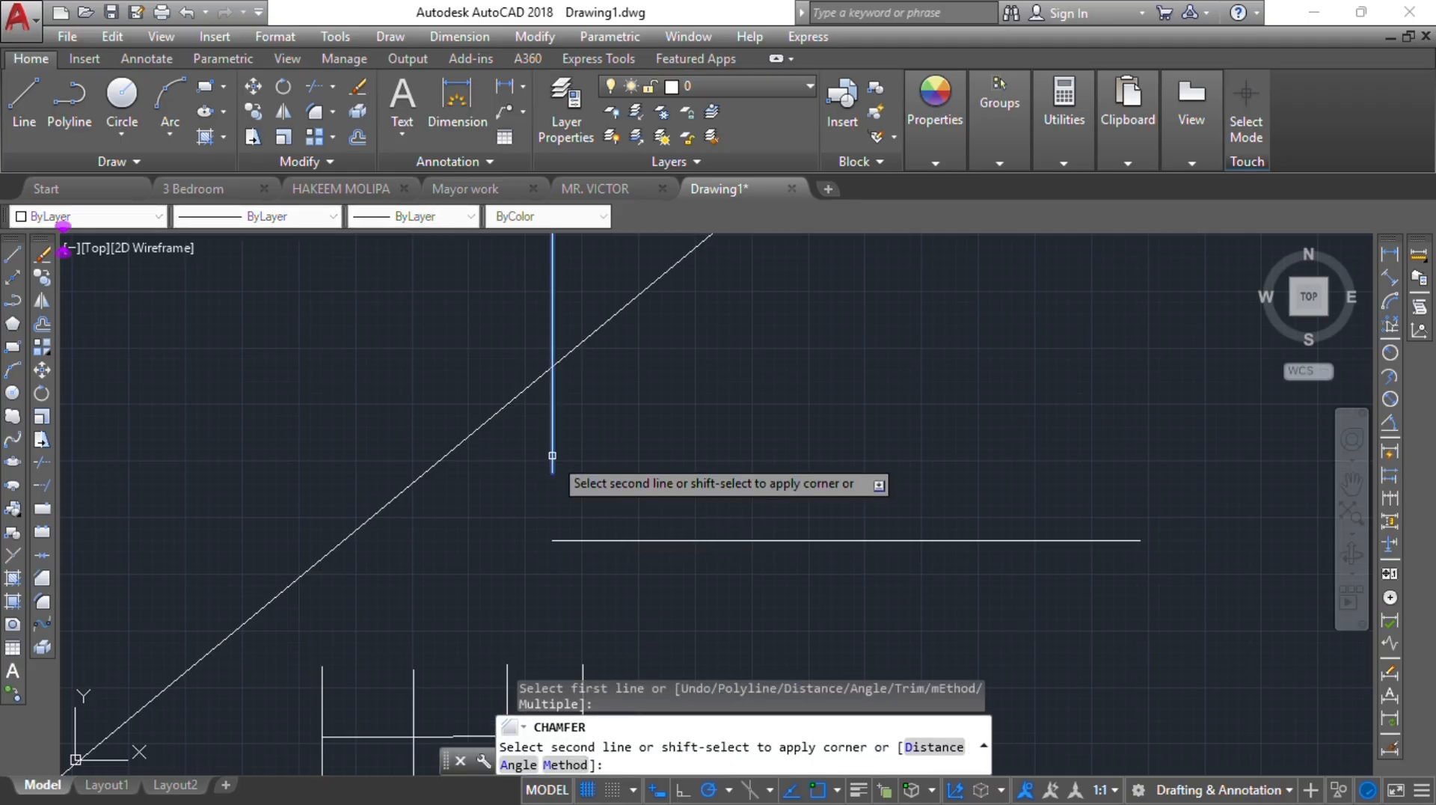
pyautogui.click(575, 538)
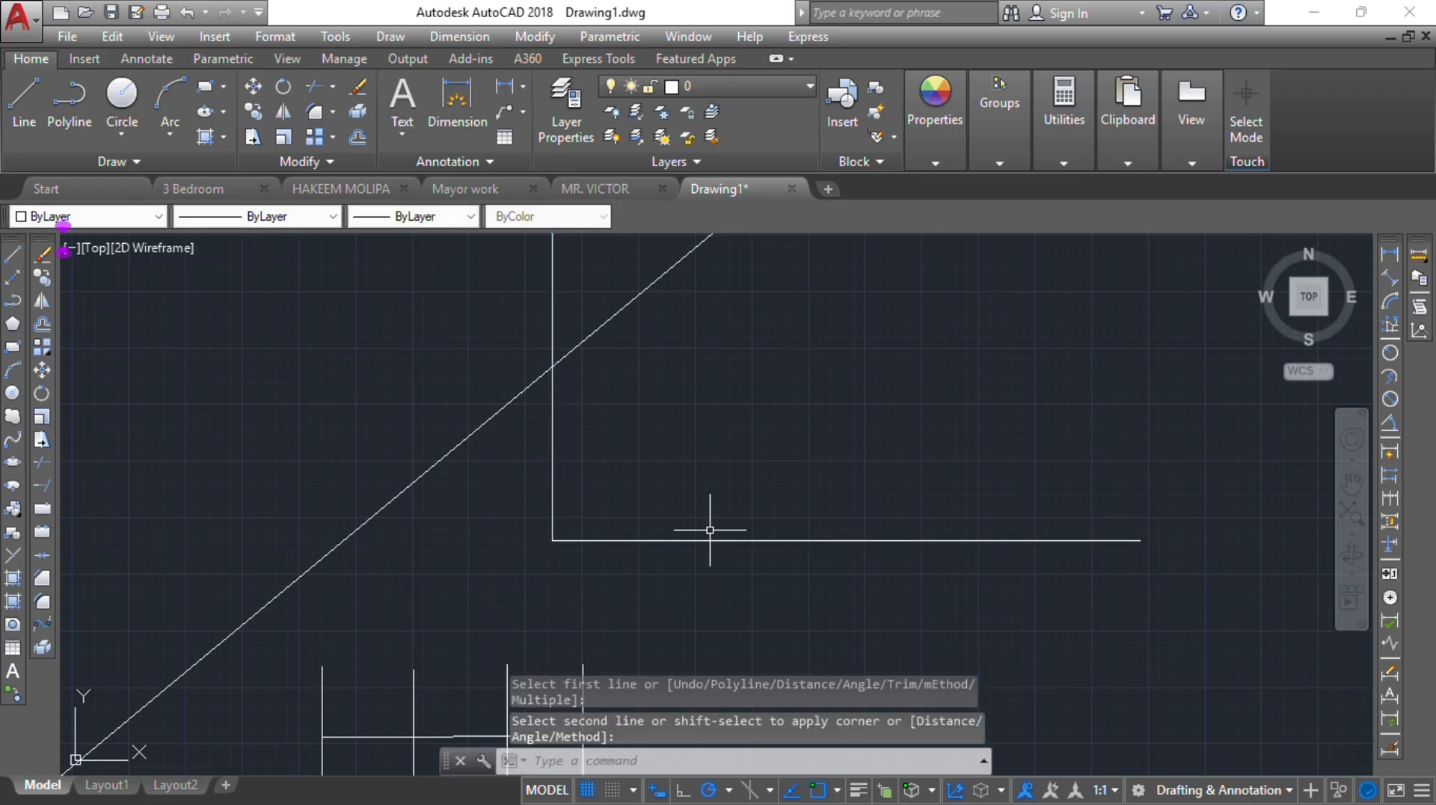
pyautogui.hotkey('ctrl', 'z')
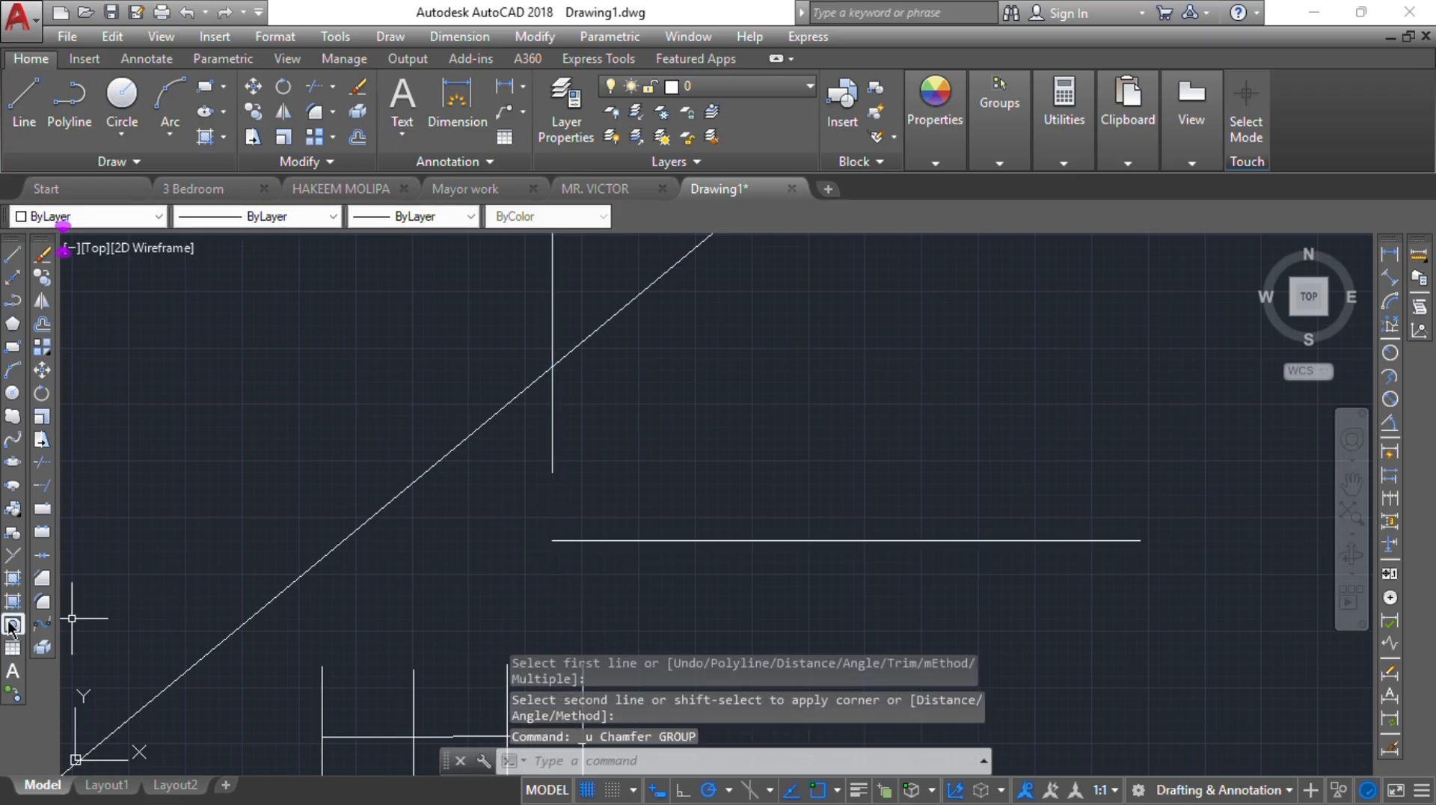
# Fillet the vertical line with the left end of the horizontal line into a sharp corner, undoing and redoing the fillet once.
pyautogui.click(43, 606)
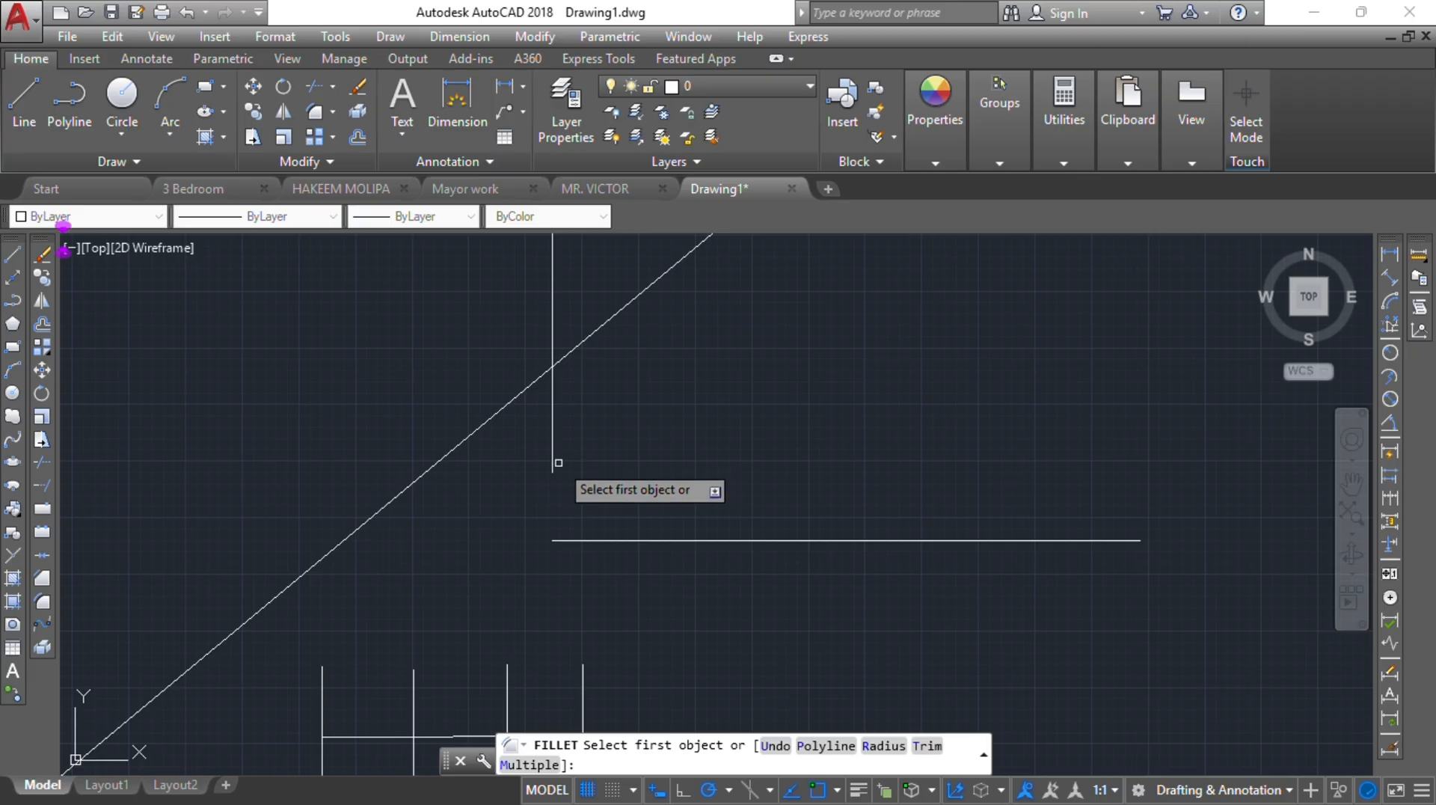
pyautogui.click(552, 456)
pyautogui.click(567, 540)
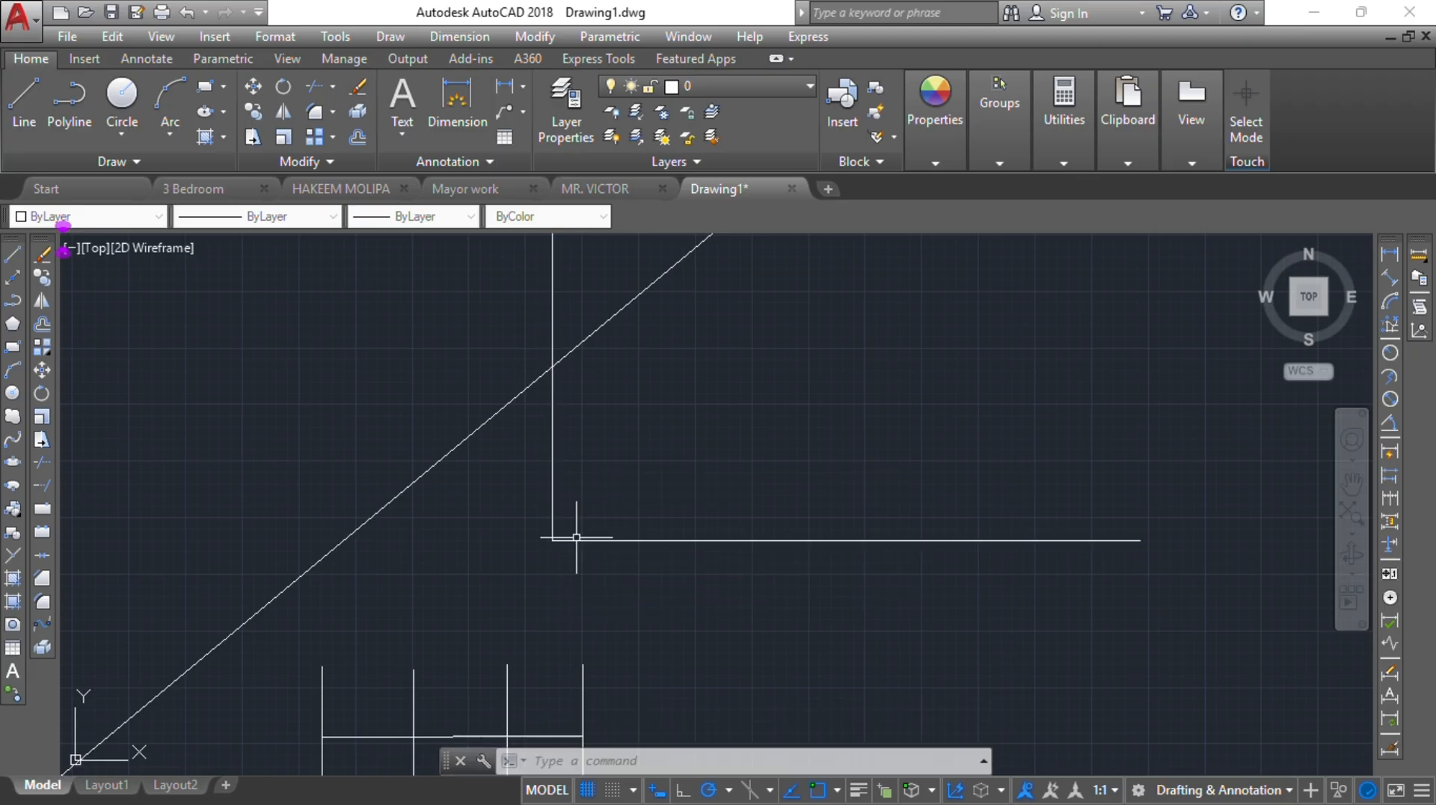
pyautogui.hotkey('ctrl', 'z')
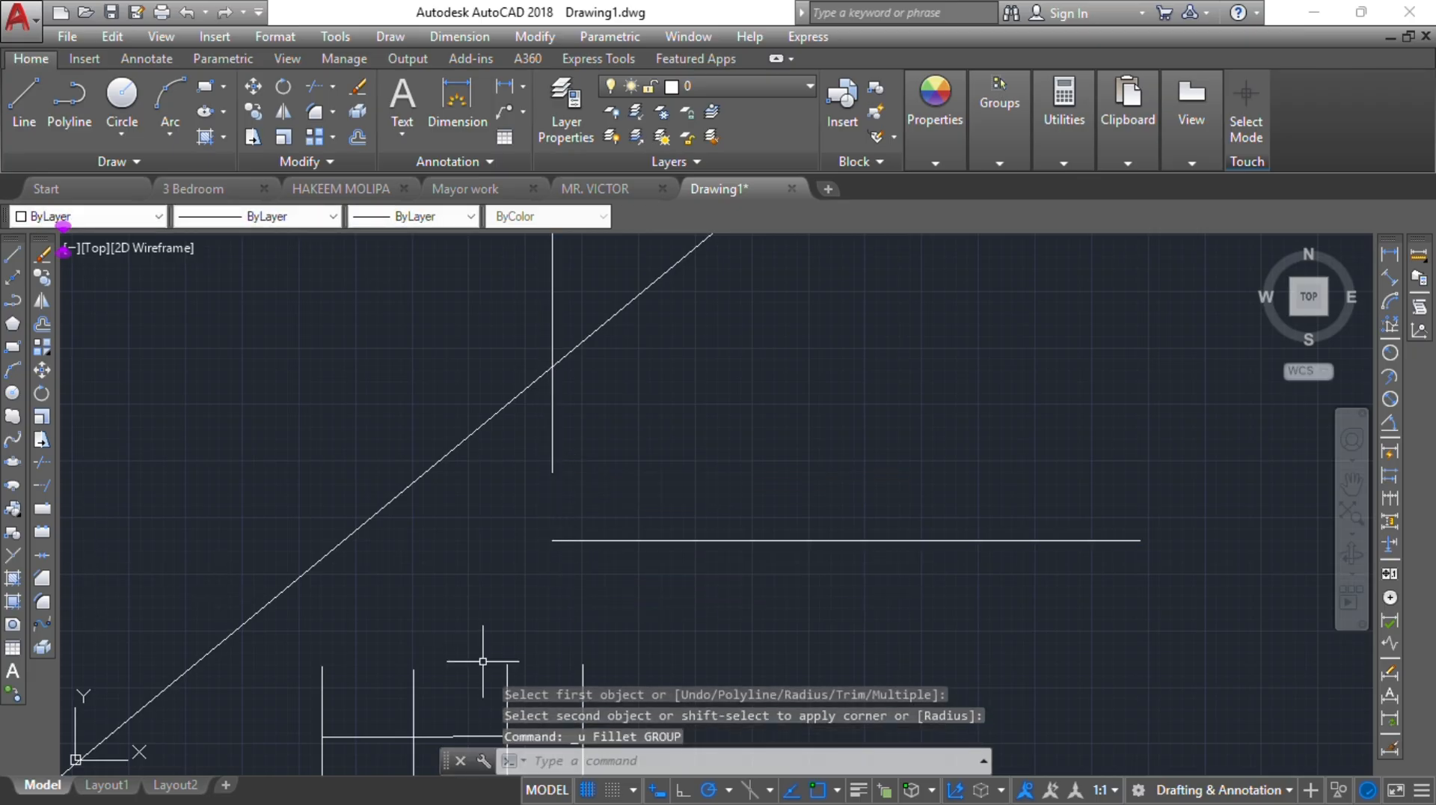
pyautogui.hotkey('ctrl', 'y')
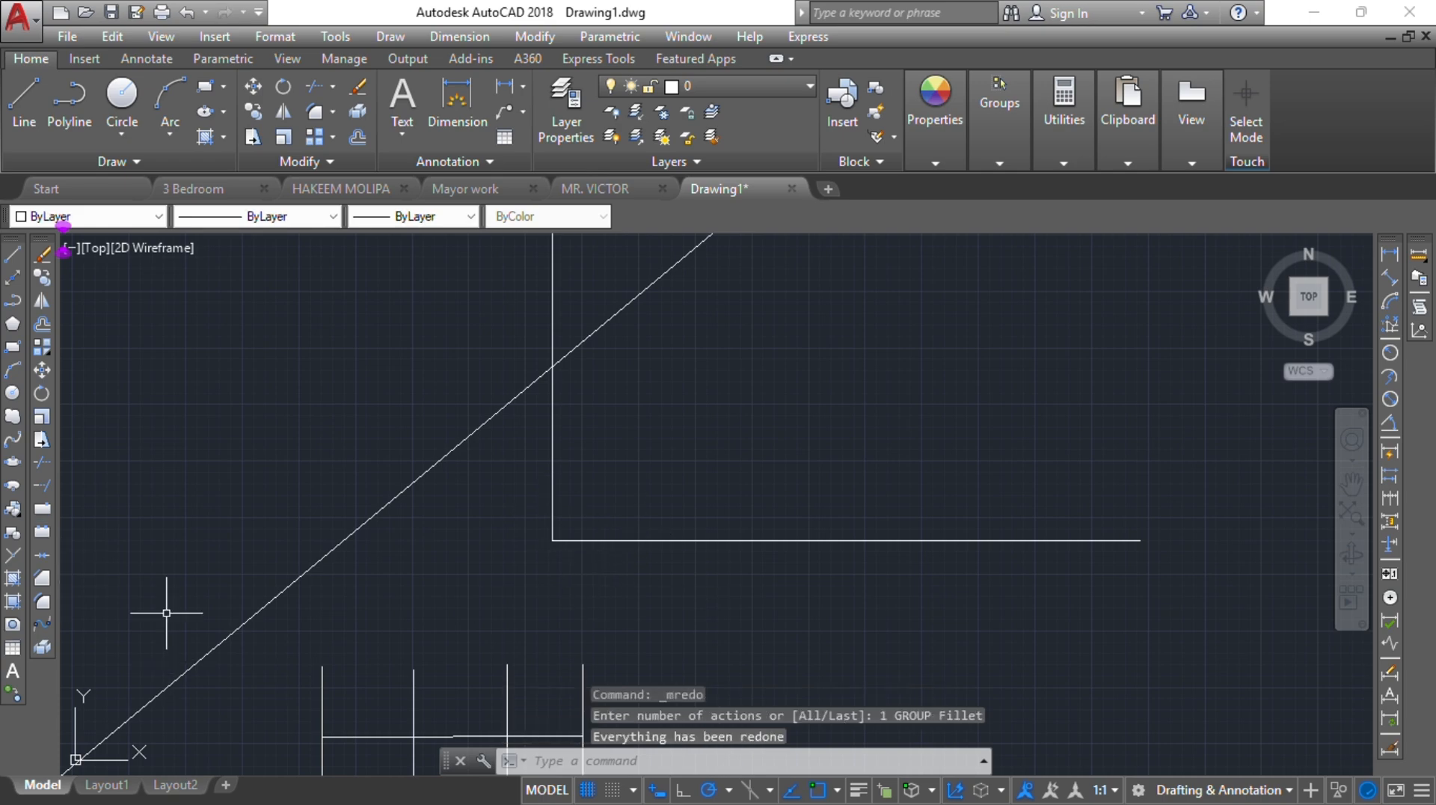
# Chamfer the corner between the vertical and horizontal lines with both distances set to 100, and inspect the bevel up close.
pyautogui.click(43, 581)
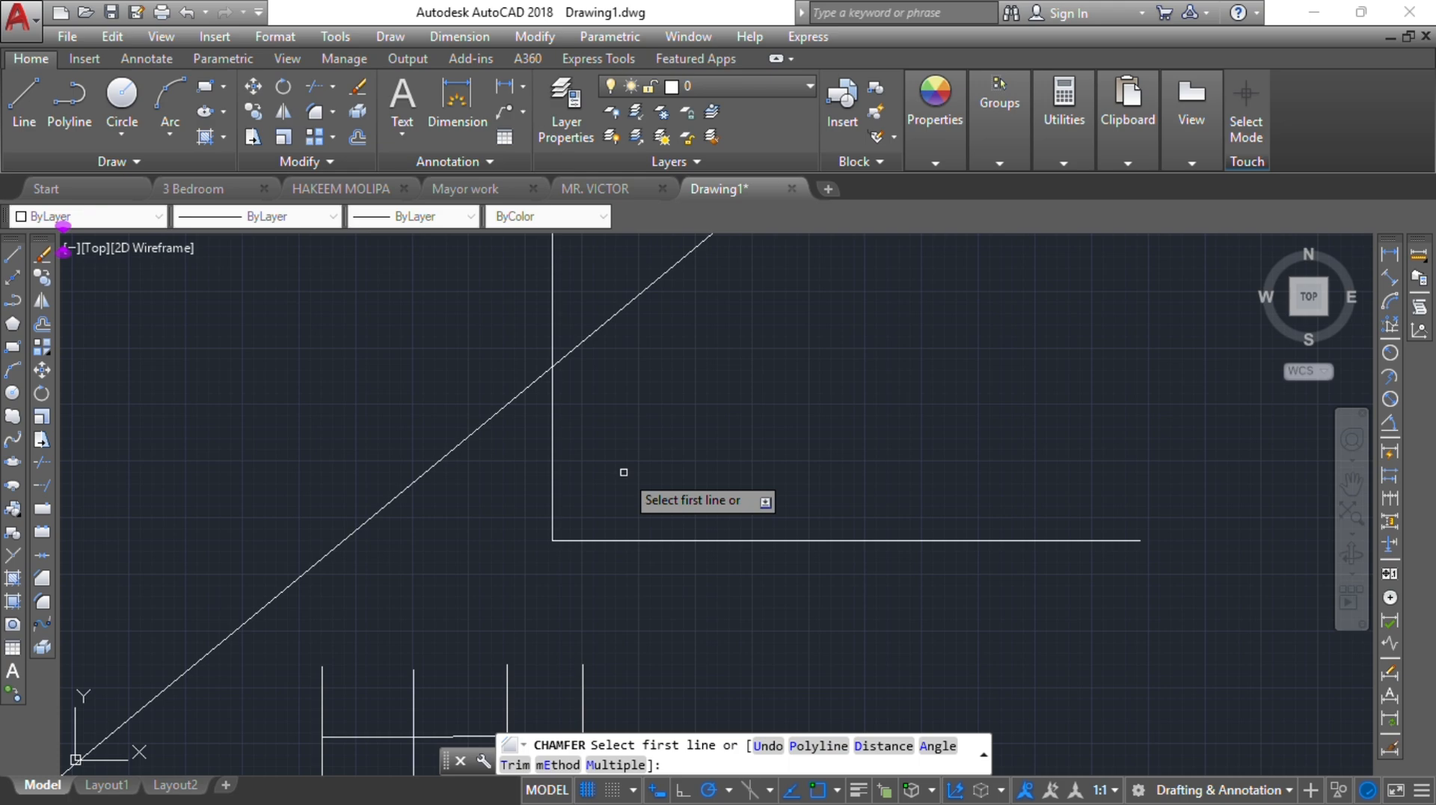
pyautogui.write('d')
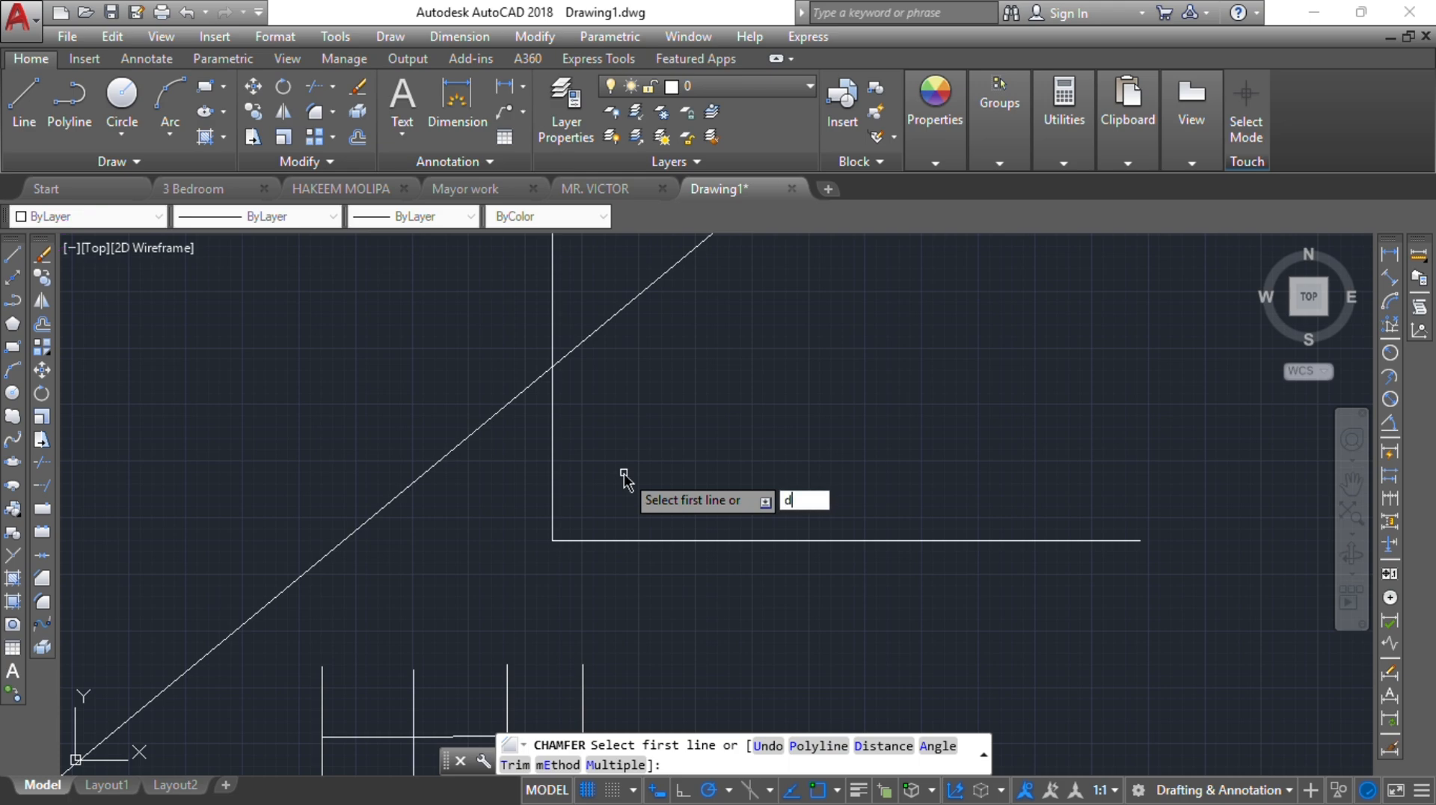
pyautogui.press('Return')
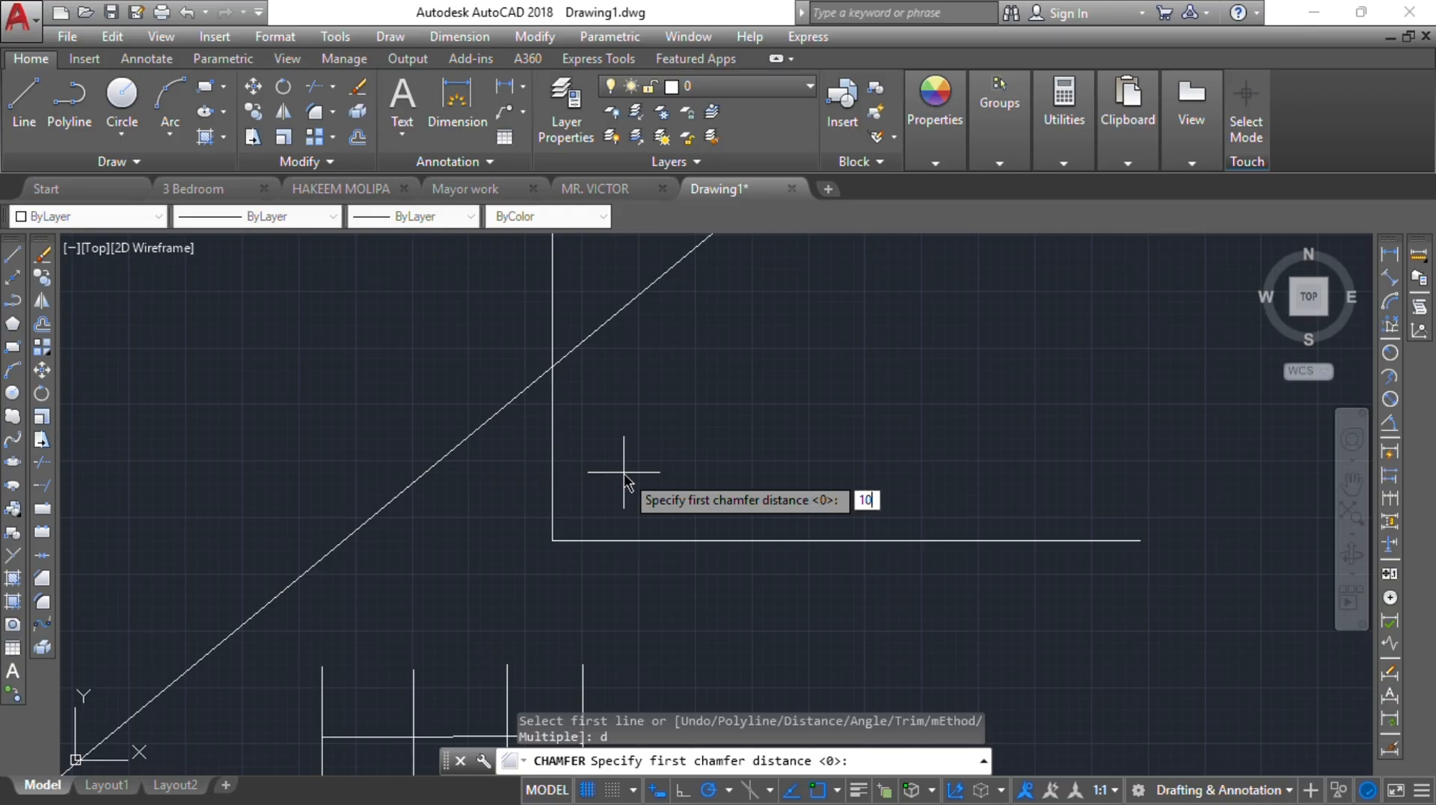
pyautogui.press('Return')
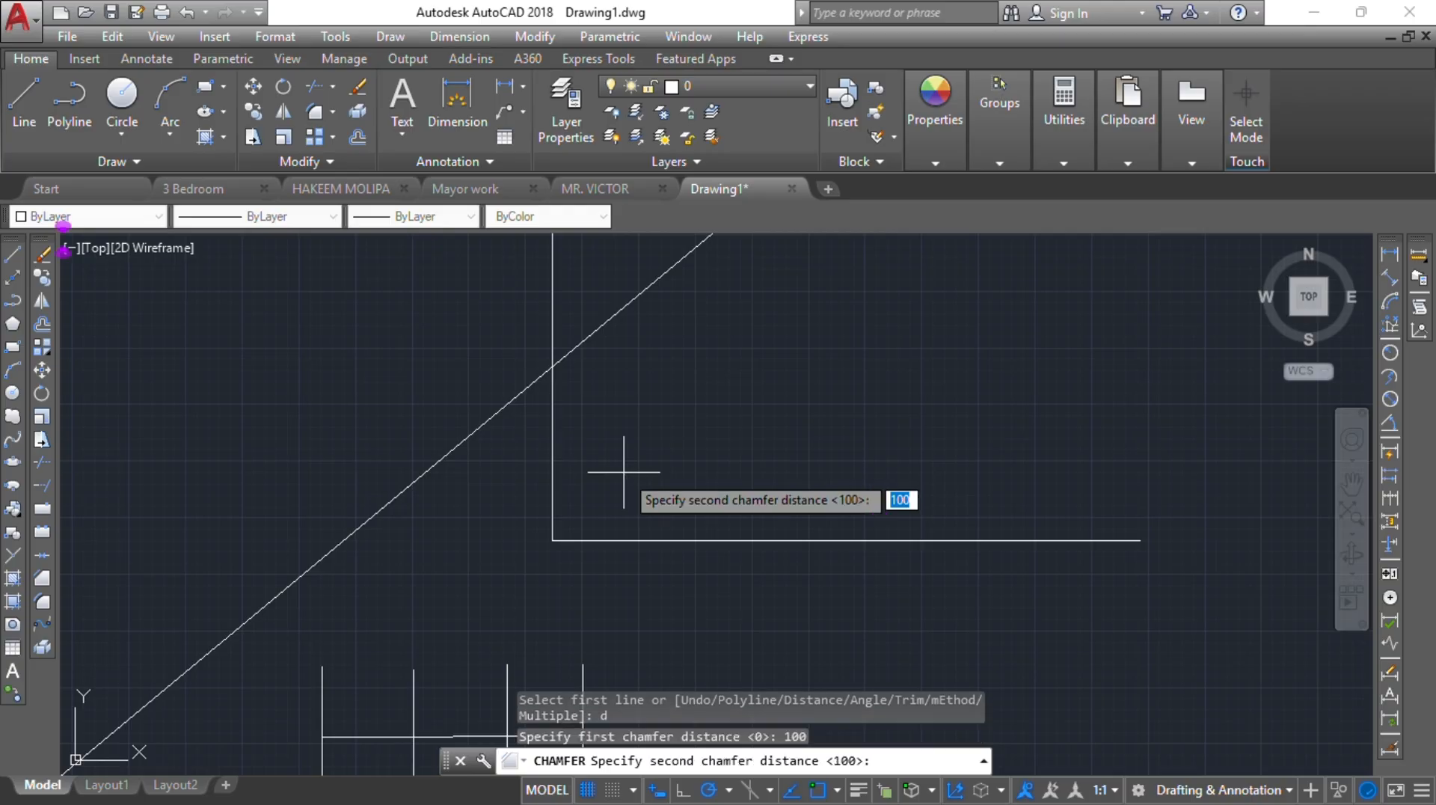
pyautogui.press('Return')
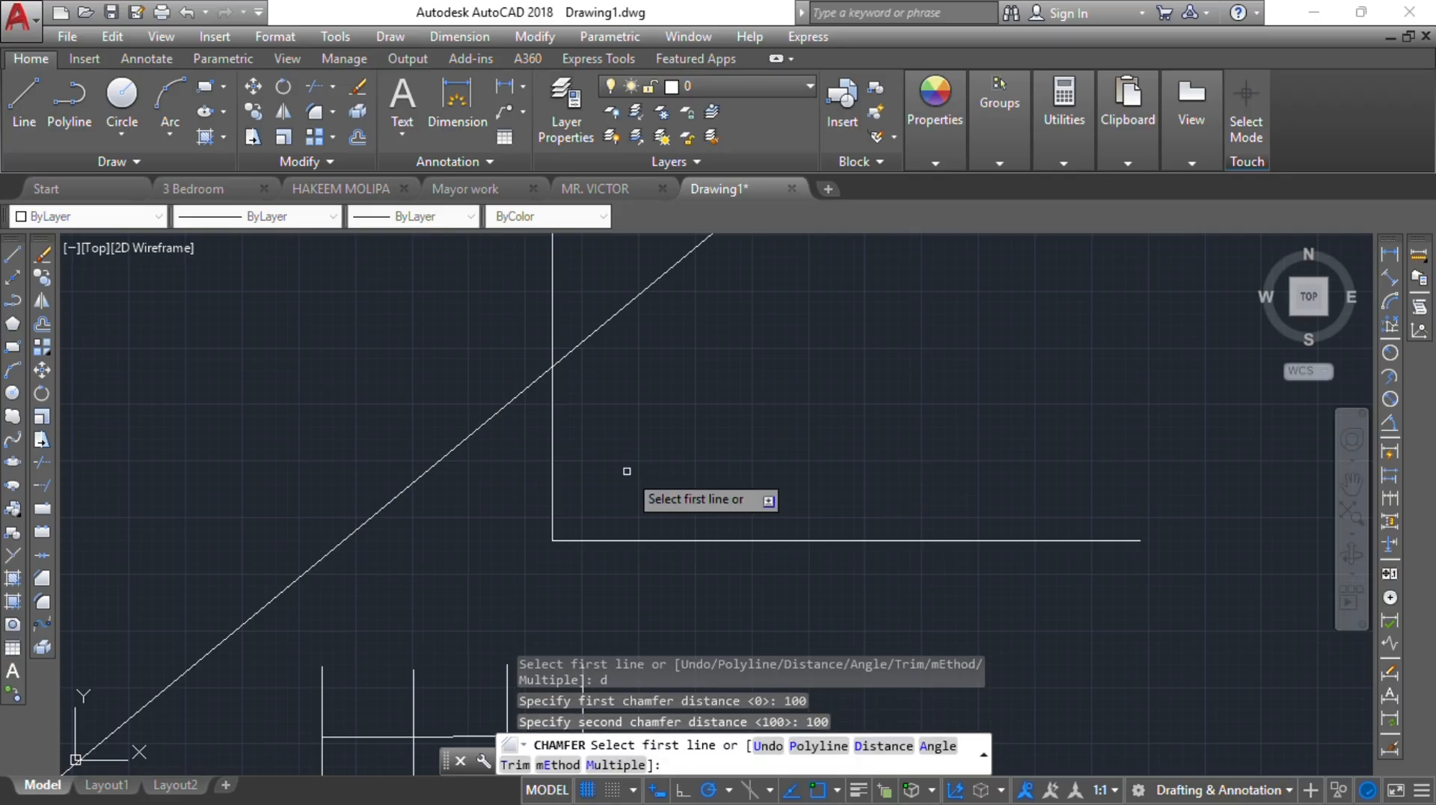
pyautogui.click(550, 485)
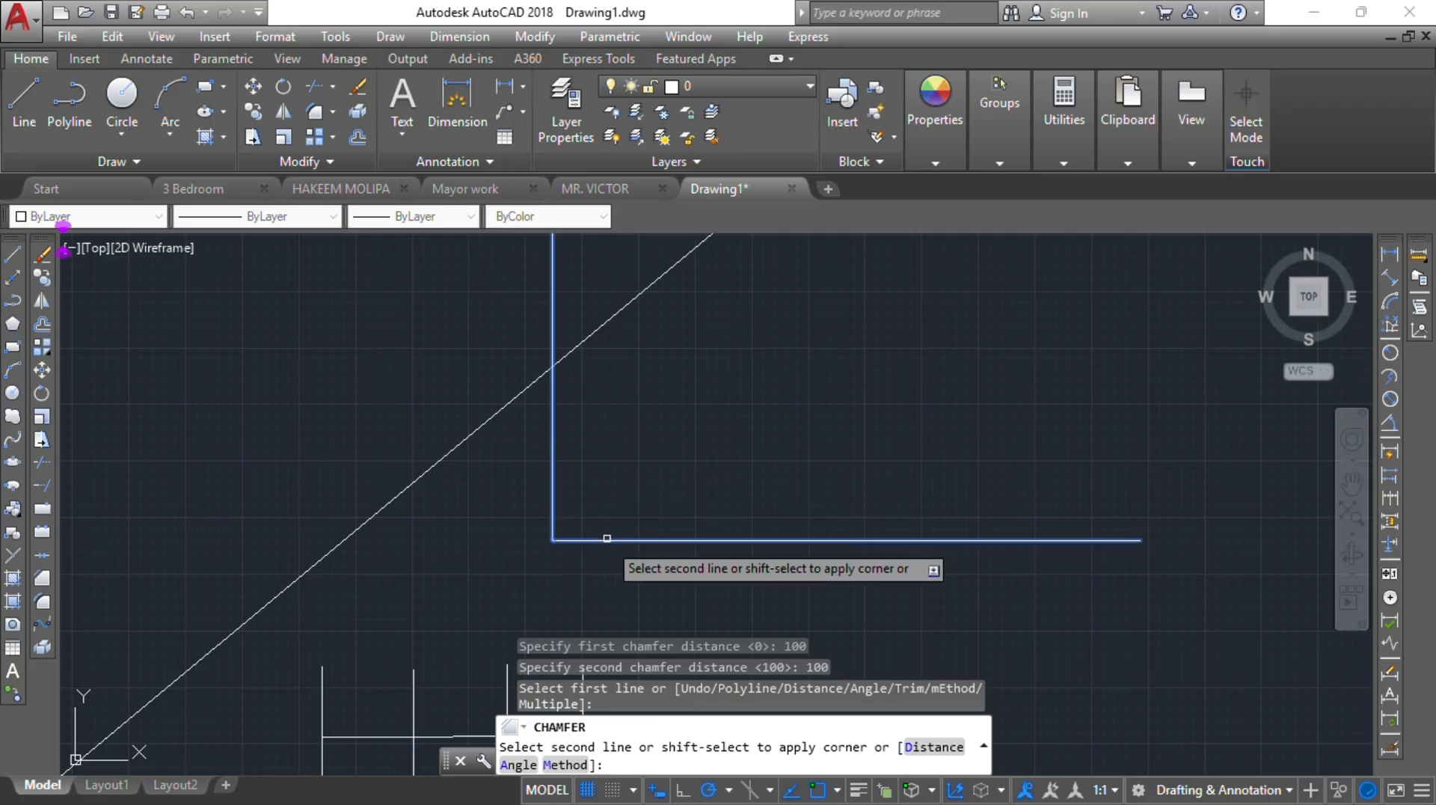
pyautogui.click(607, 538)
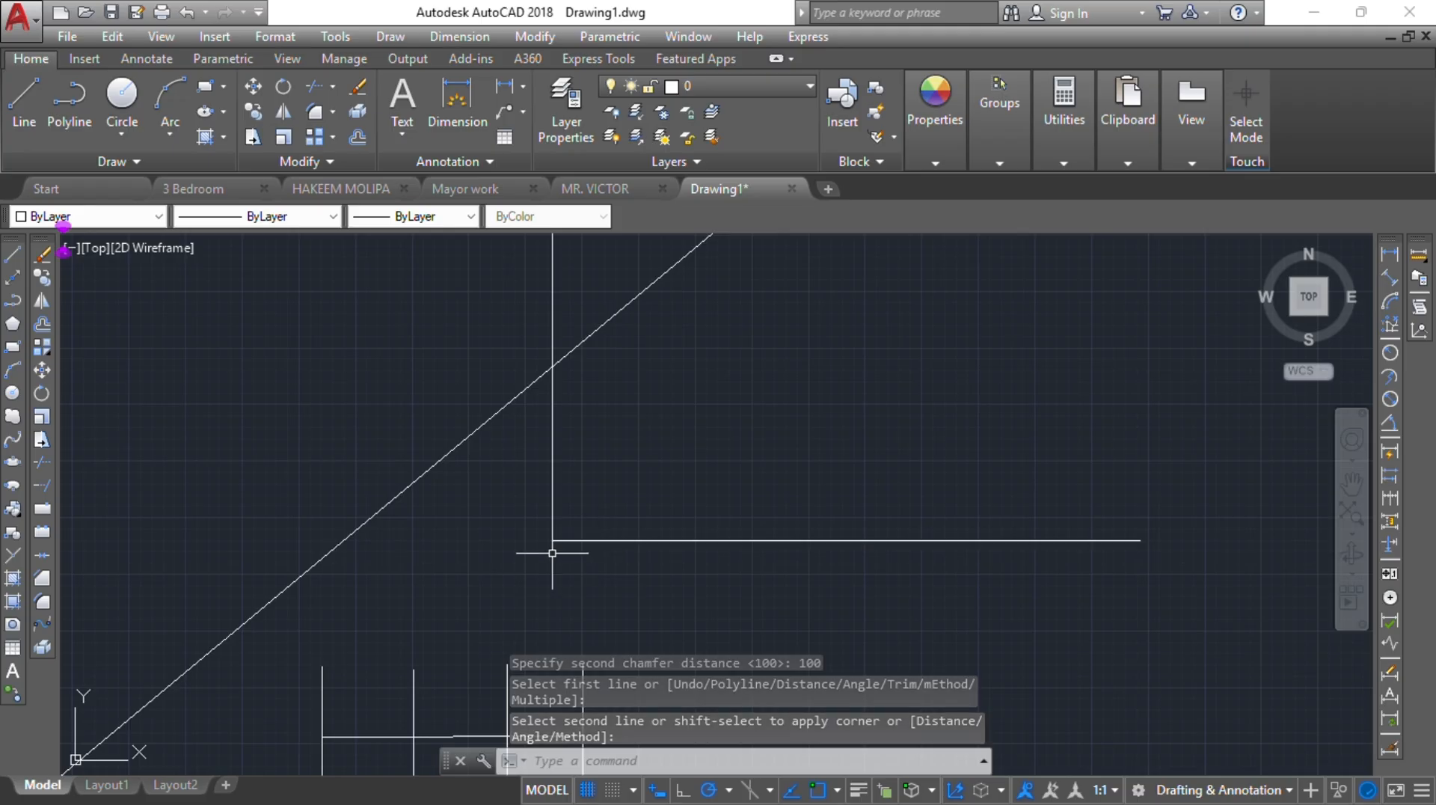
pyautogui.scroll(4, 550, 546)
pyautogui.scroll(5, 602, 608)
pyautogui.moveTo(601, 604); pyautogui.dragTo(574, 532, button='middle')
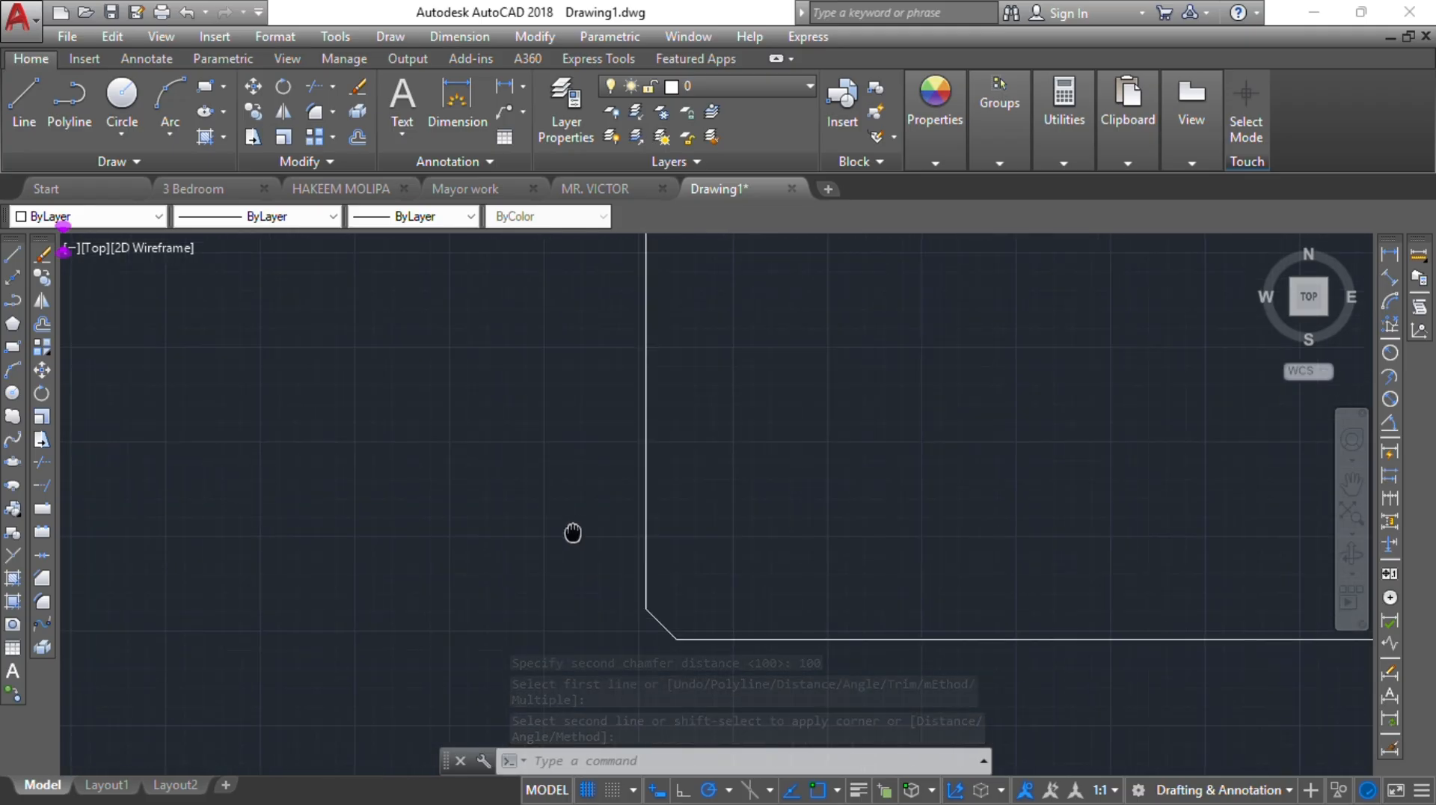
pyautogui.moveTo(621, 574); pyautogui.dragTo(611, 502, button='middle')
pyautogui.scroll(4, 609, 482)
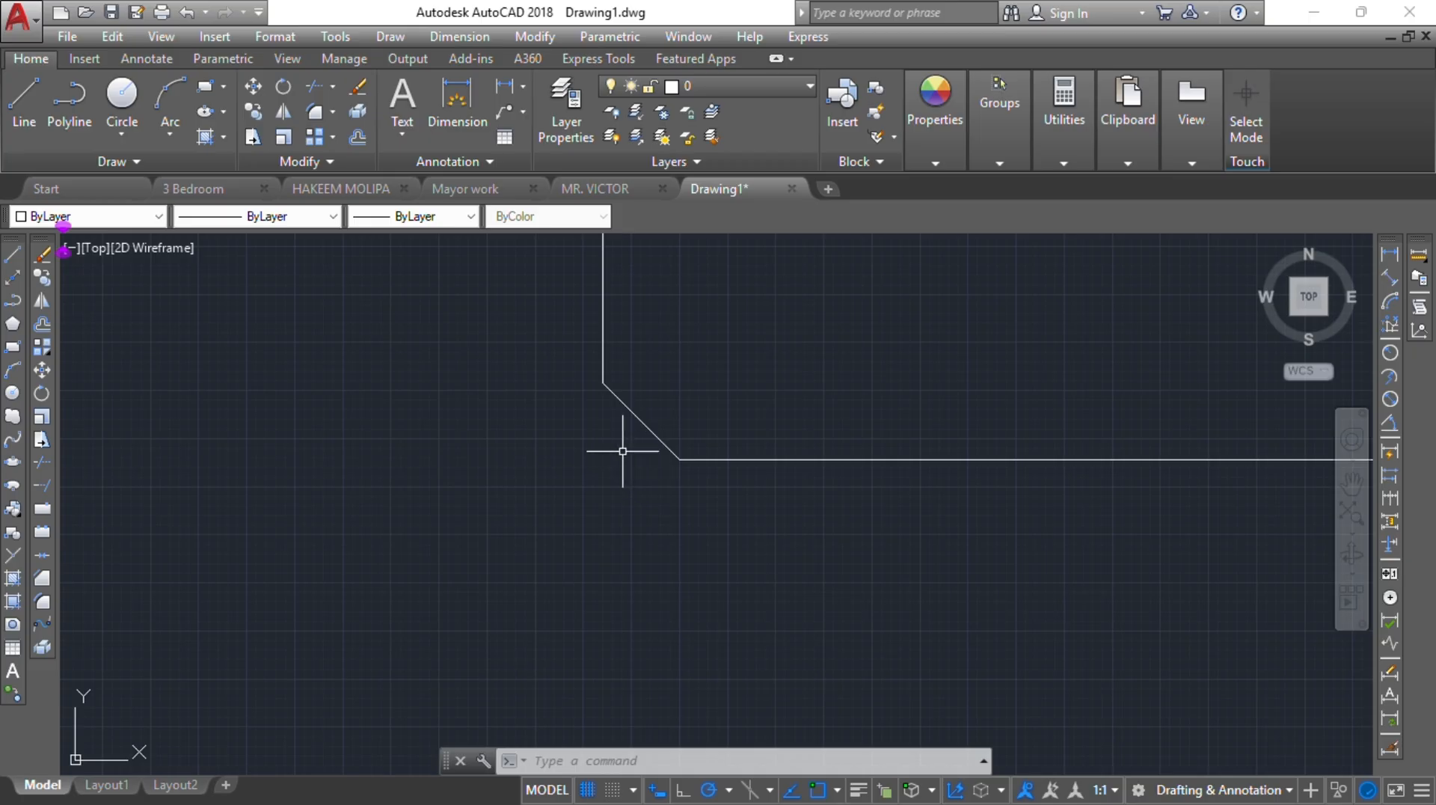
# Undo the 100 by 100 chamfer at the corner of the two lines.
pyautogui.hotkey('ctrl', 'z')
pyautogui.scroll(-3, 623, 452)
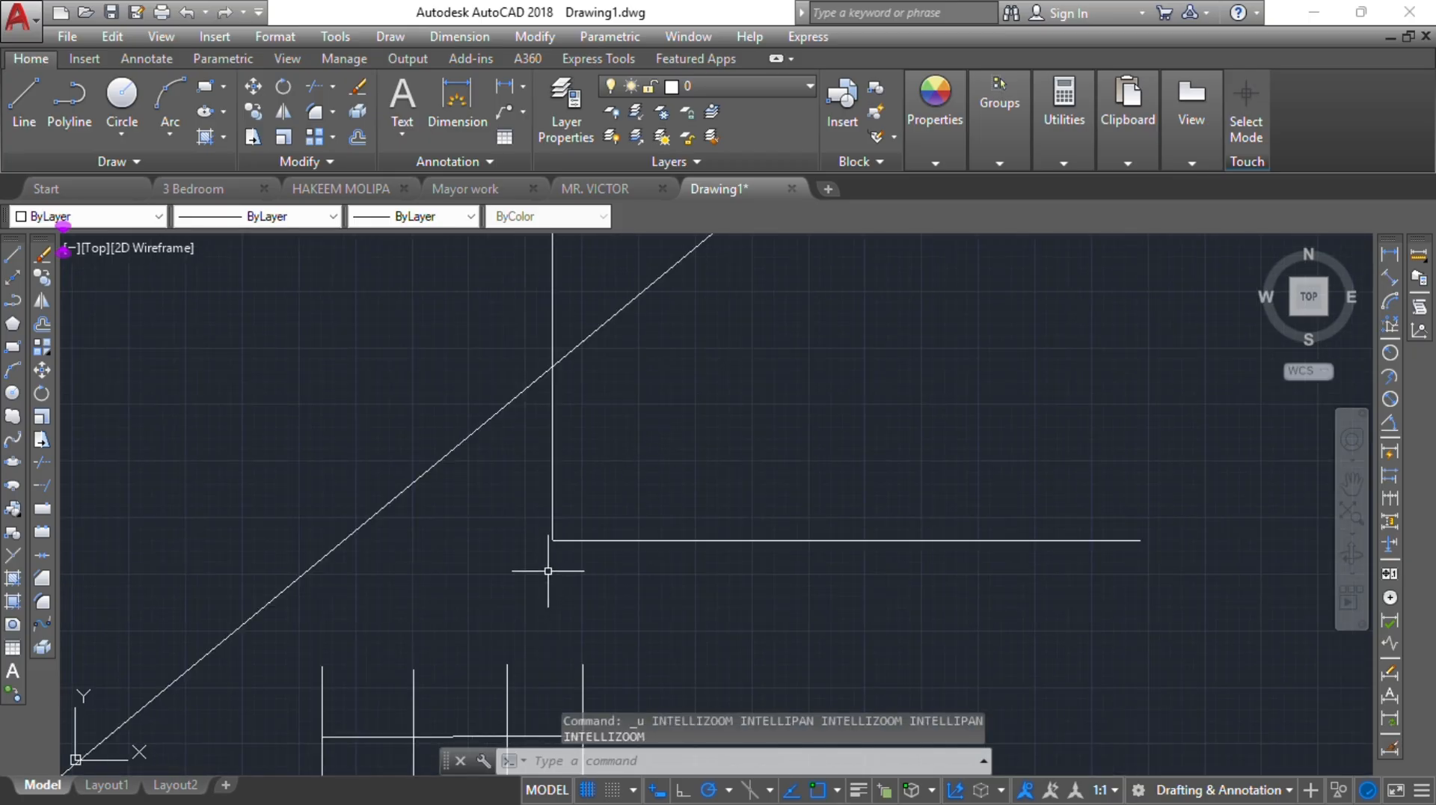
pyautogui.hotkey('ctrl', 'z')
# Fillet the corner between the vertical and horizontal lines with a radius of 100, inspect the arc, and undo the fillet.
pyautogui.scroll(4, 545, 552)
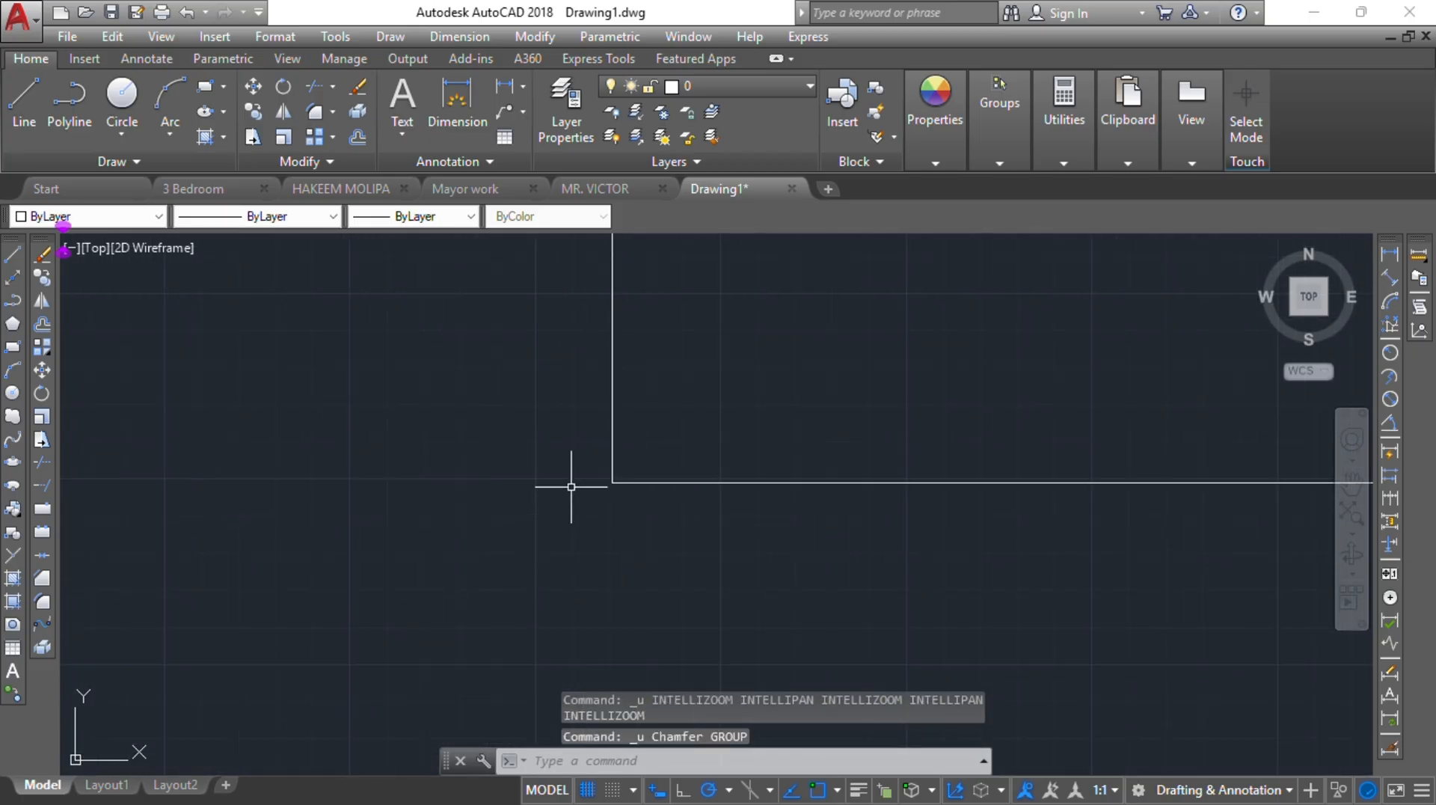
pyautogui.click(42, 600)
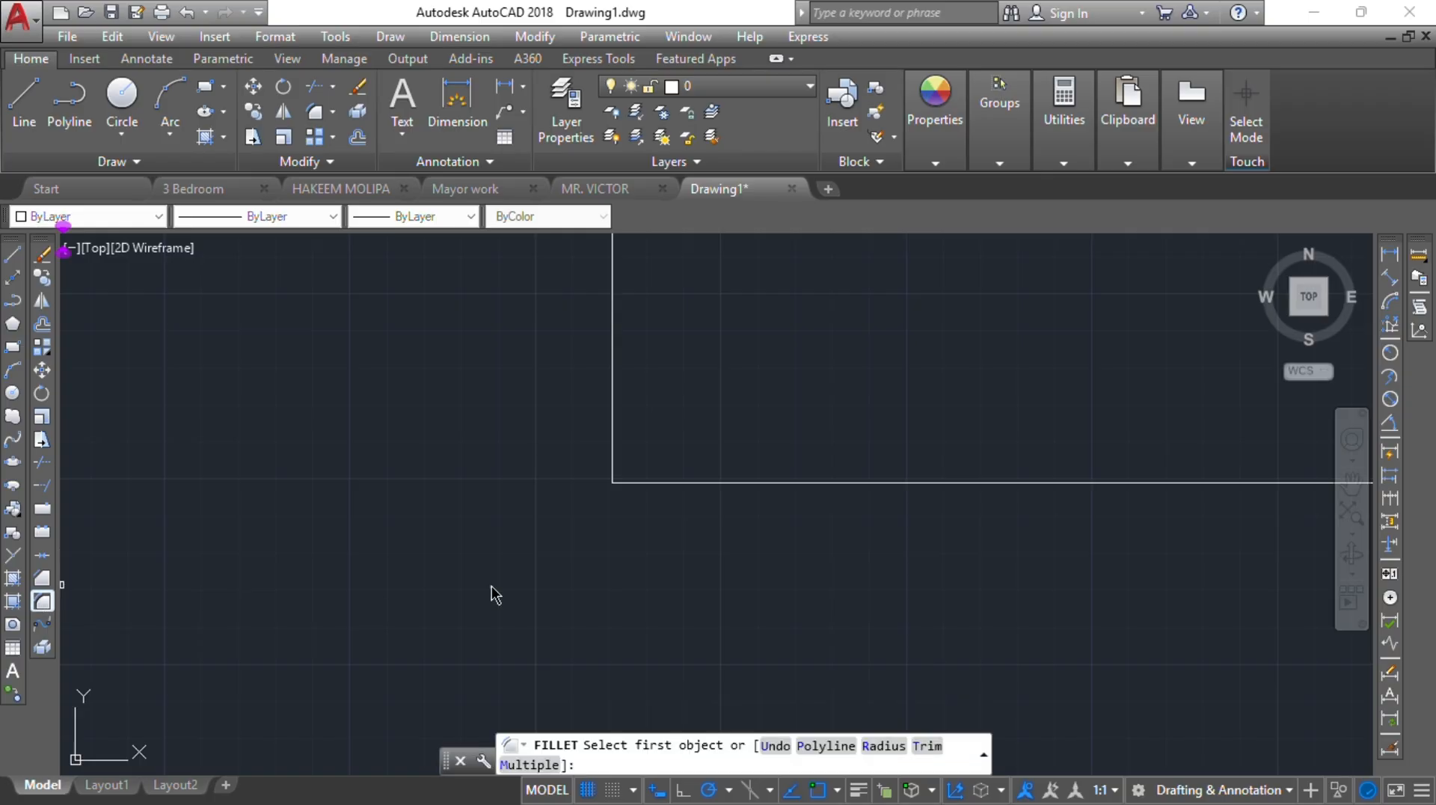
pyautogui.scroll(2, 567, 500)
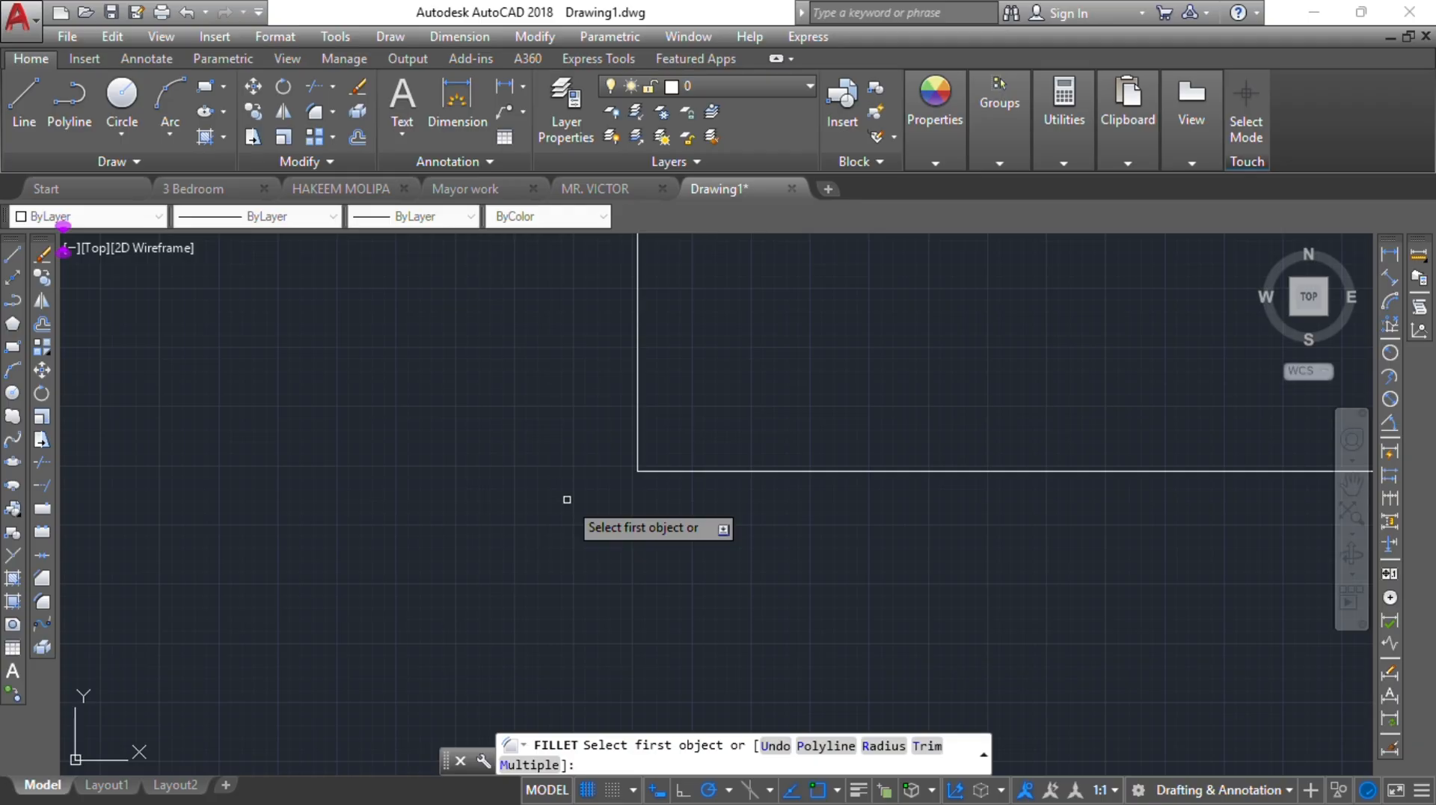
pyautogui.write('r')
pyautogui.press('Return')
pyautogui.write('10')
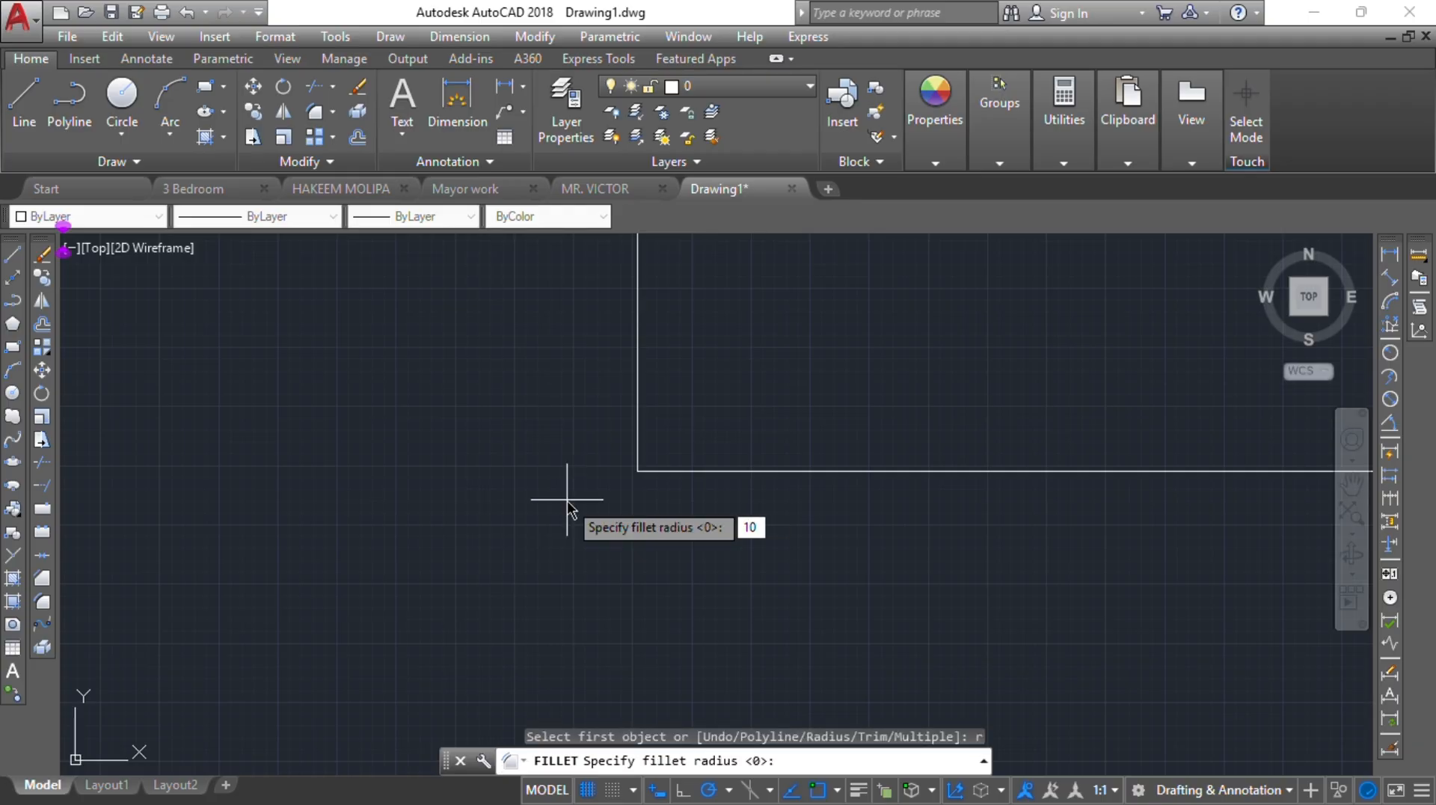
pyautogui.write('0')
pyautogui.press('Return')
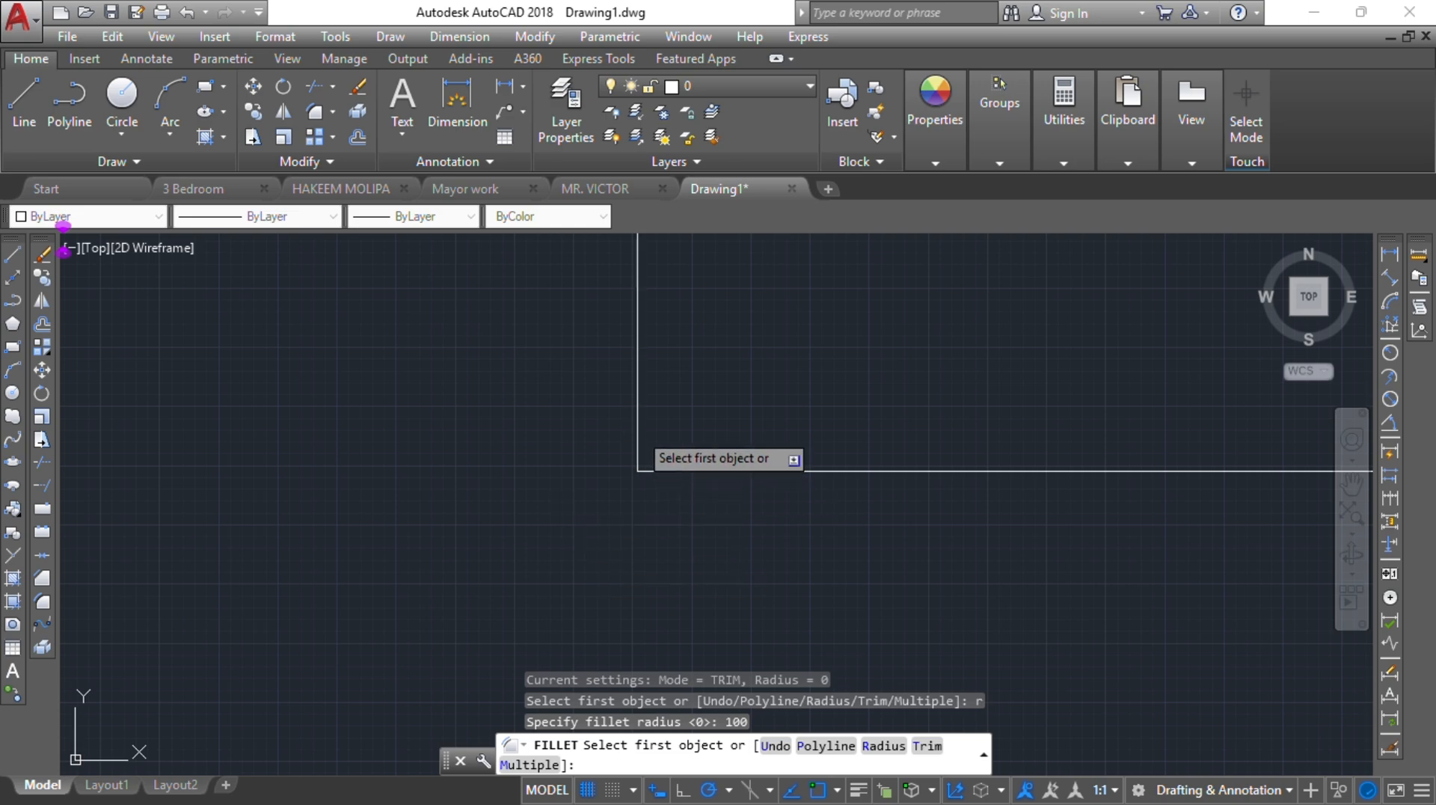
pyautogui.click(637, 430)
pyautogui.click(663, 471)
pyautogui.scroll(6, 649, 474)
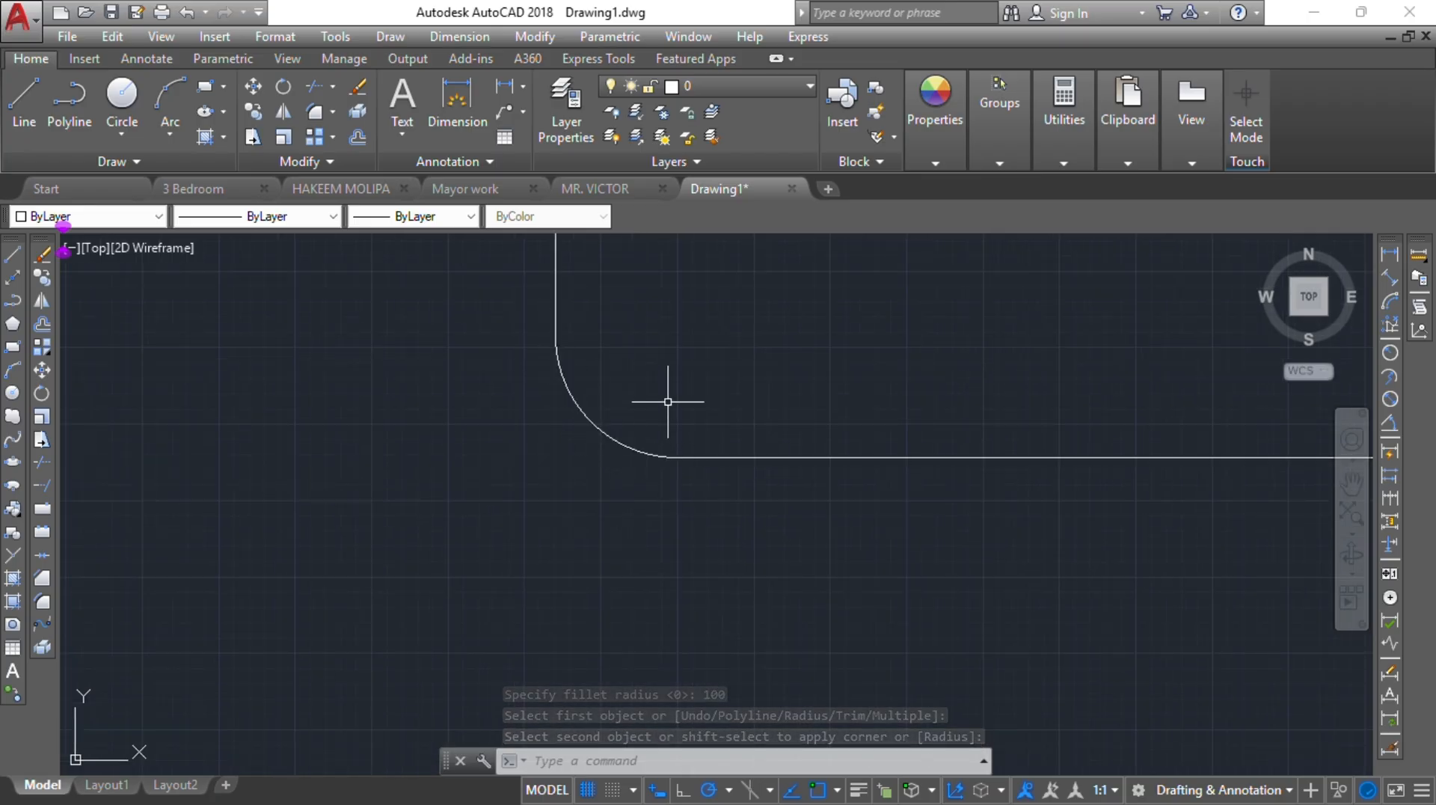
pyautogui.hotkey('ctrl', 'z')
pyautogui.hotkey('ctrl', 'z')
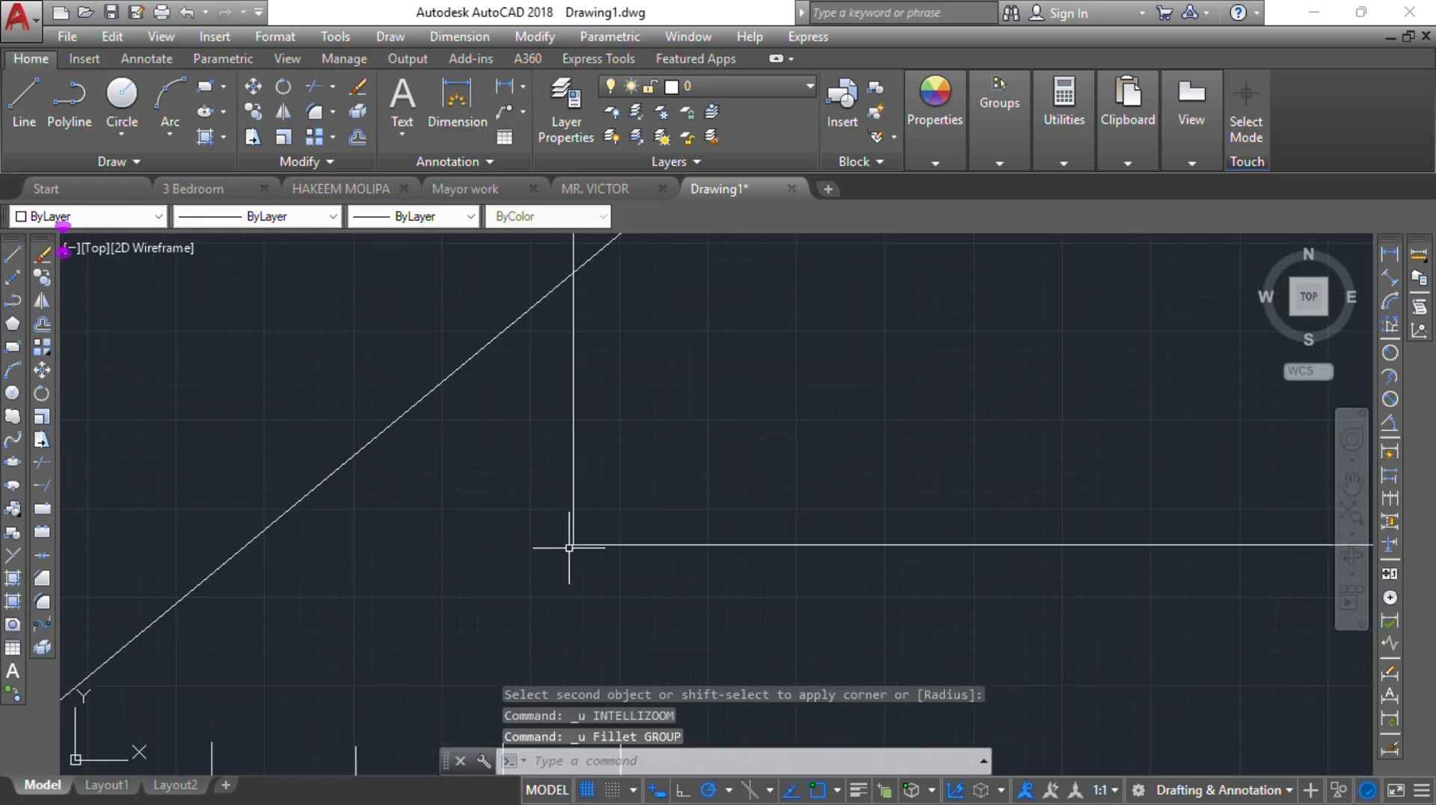
# Examine the drawing's ellipses, arcs and spline for curves suited to the Blend Curves demonstration.
pyautogui.moveTo(410, 602)
pyautogui.mouseDown(button='middle')
pyautogui.moveTo(542, 487)
pyautogui.moveTo(580, 479)
pyautogui.mouseUp(button='middle')
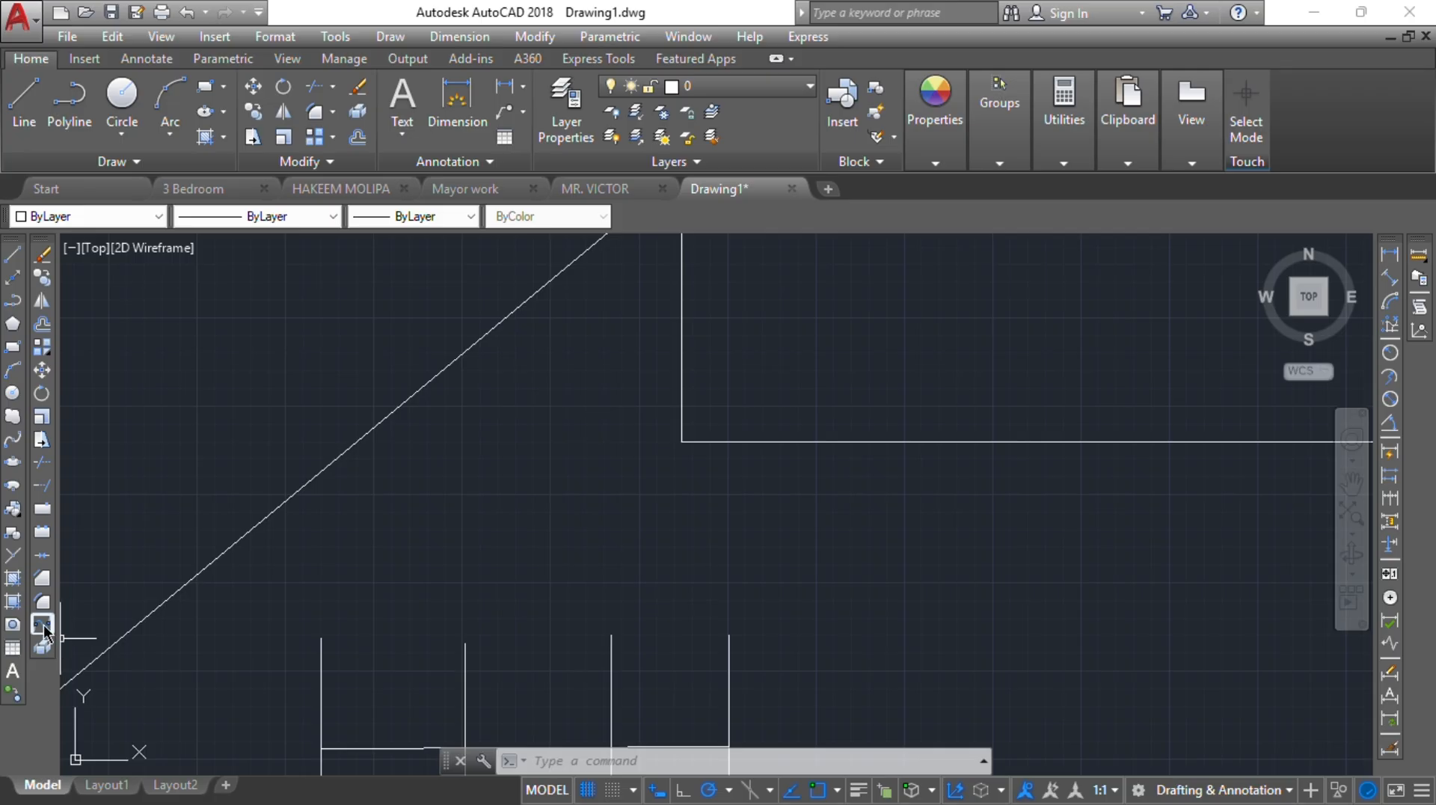
pyautogui.scroll(-6, 579, 577)
pyautogui.moveTo(479, 675); pyautogui.dragTo(571, 566, button='middle')
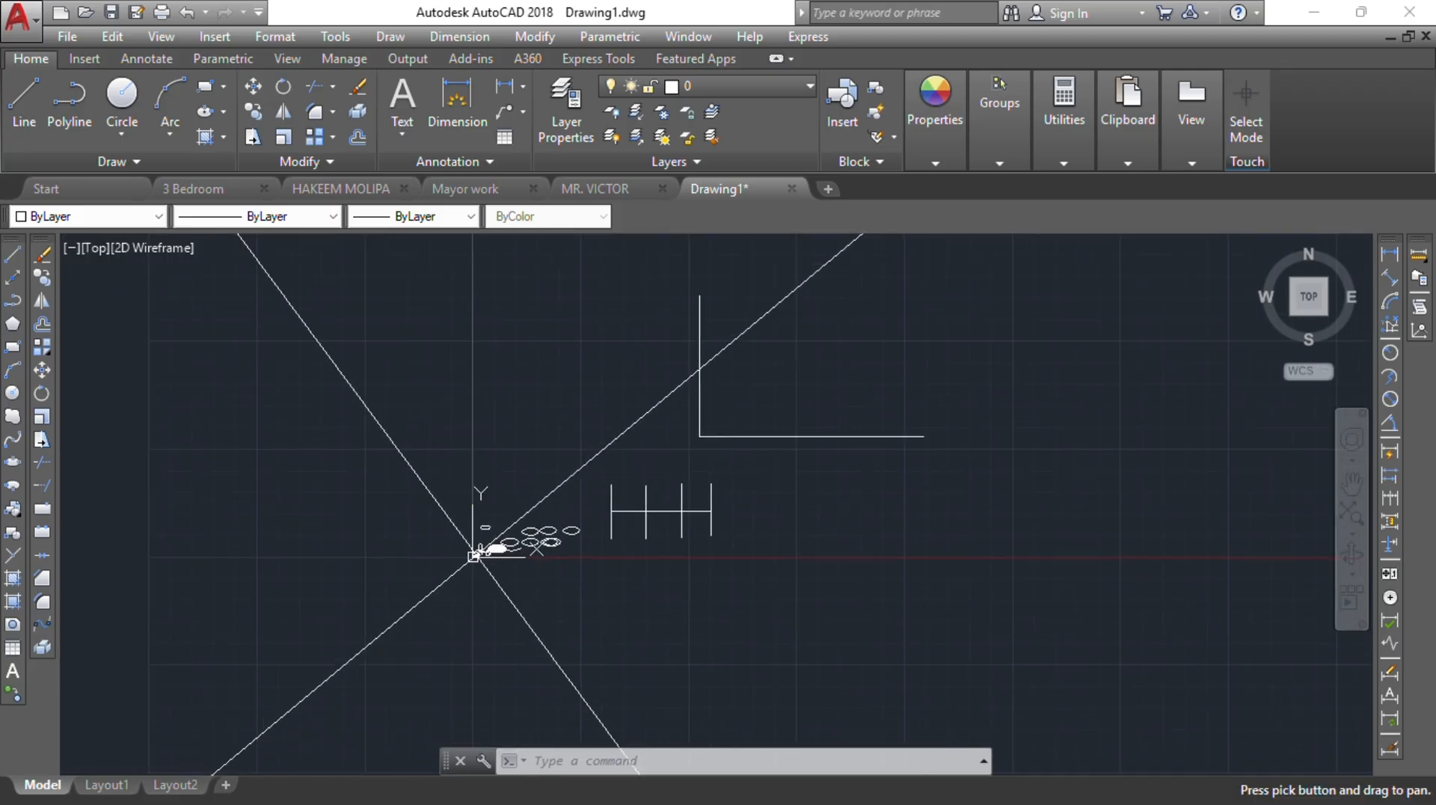
pyautogui.scroll(2, 518, 565)
pyautogui.scroll(6, 518, 565)
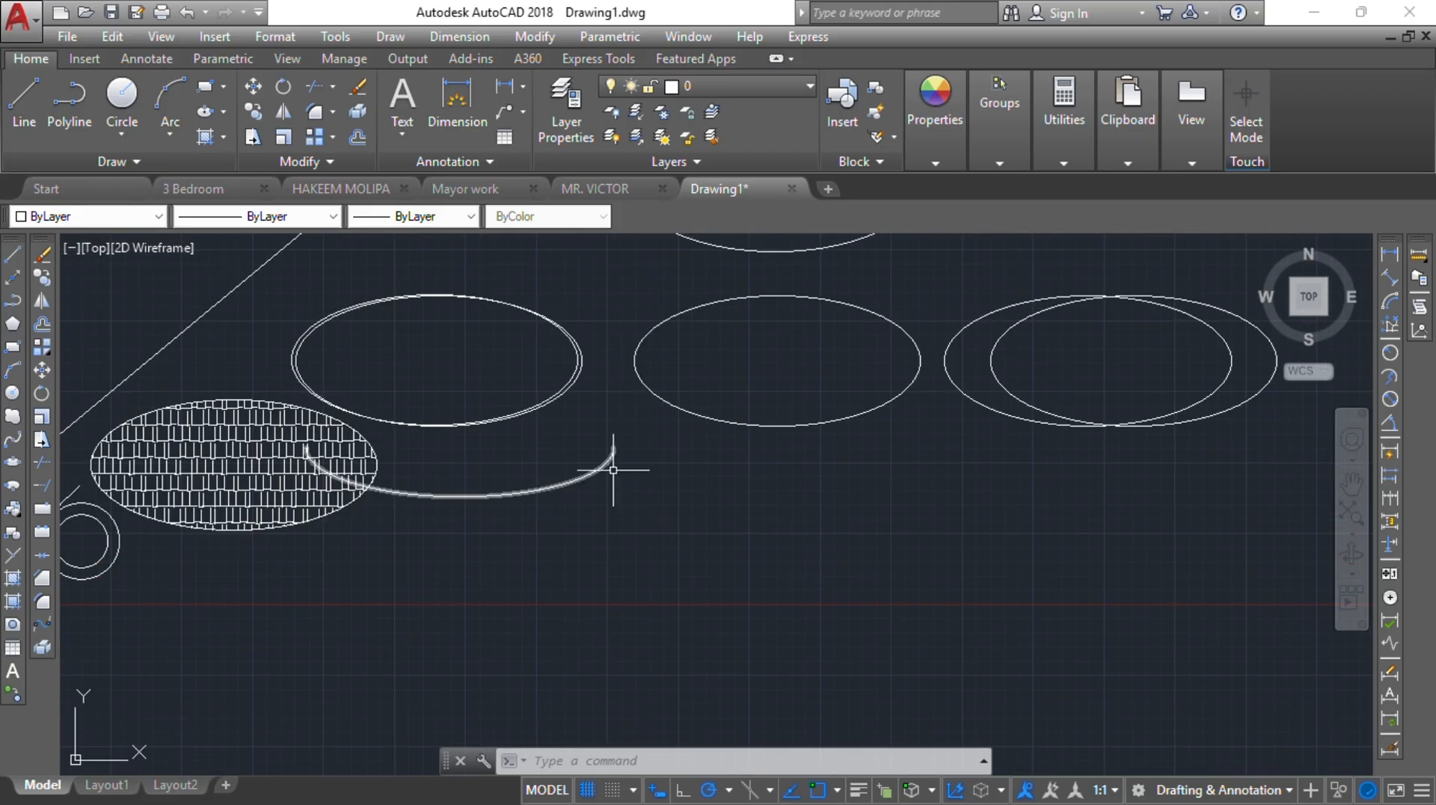
pyautogui.scroll(-3, 704, 422)
pyautogui.scroll(8, 546, 449)
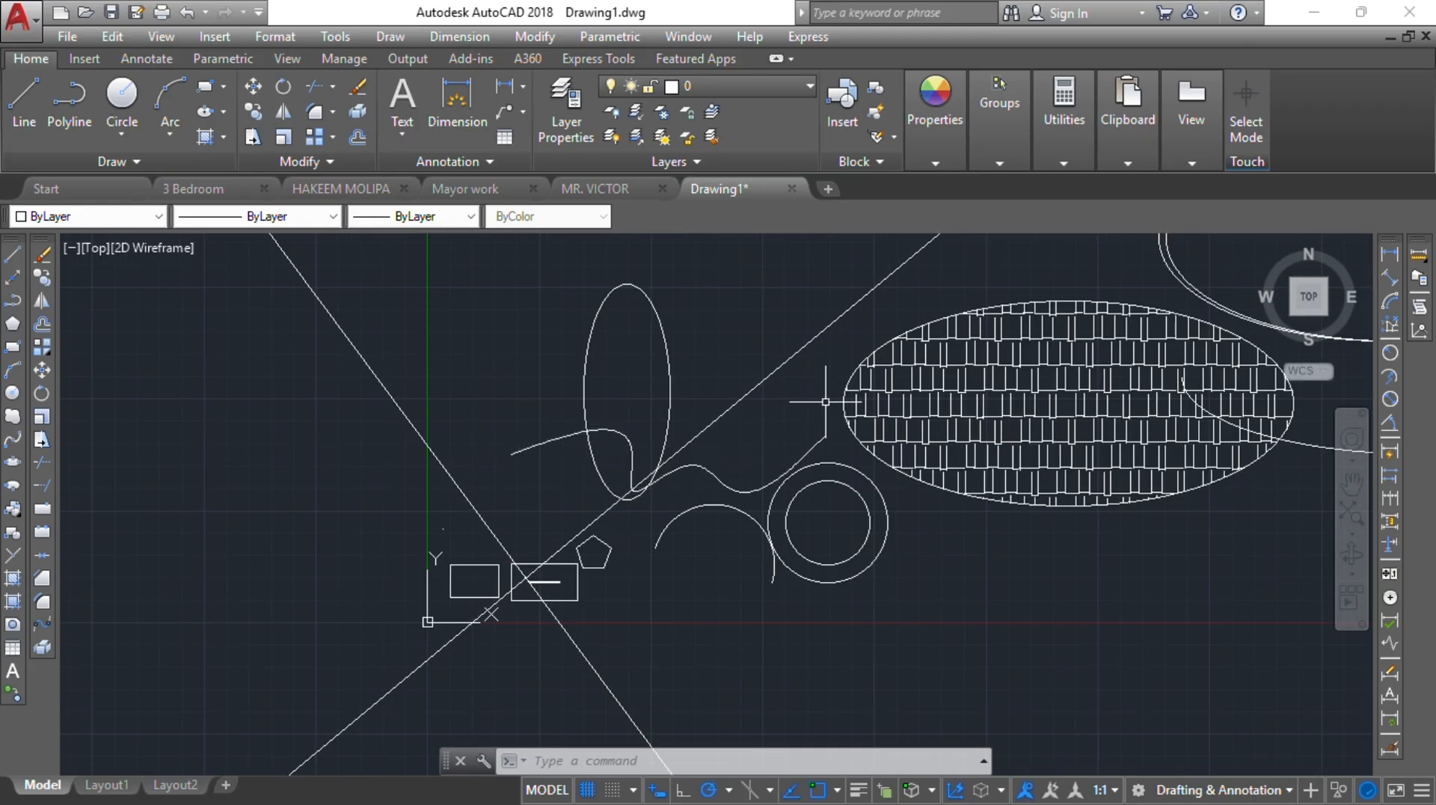
pyautogui.scroll(4, 591, 460)
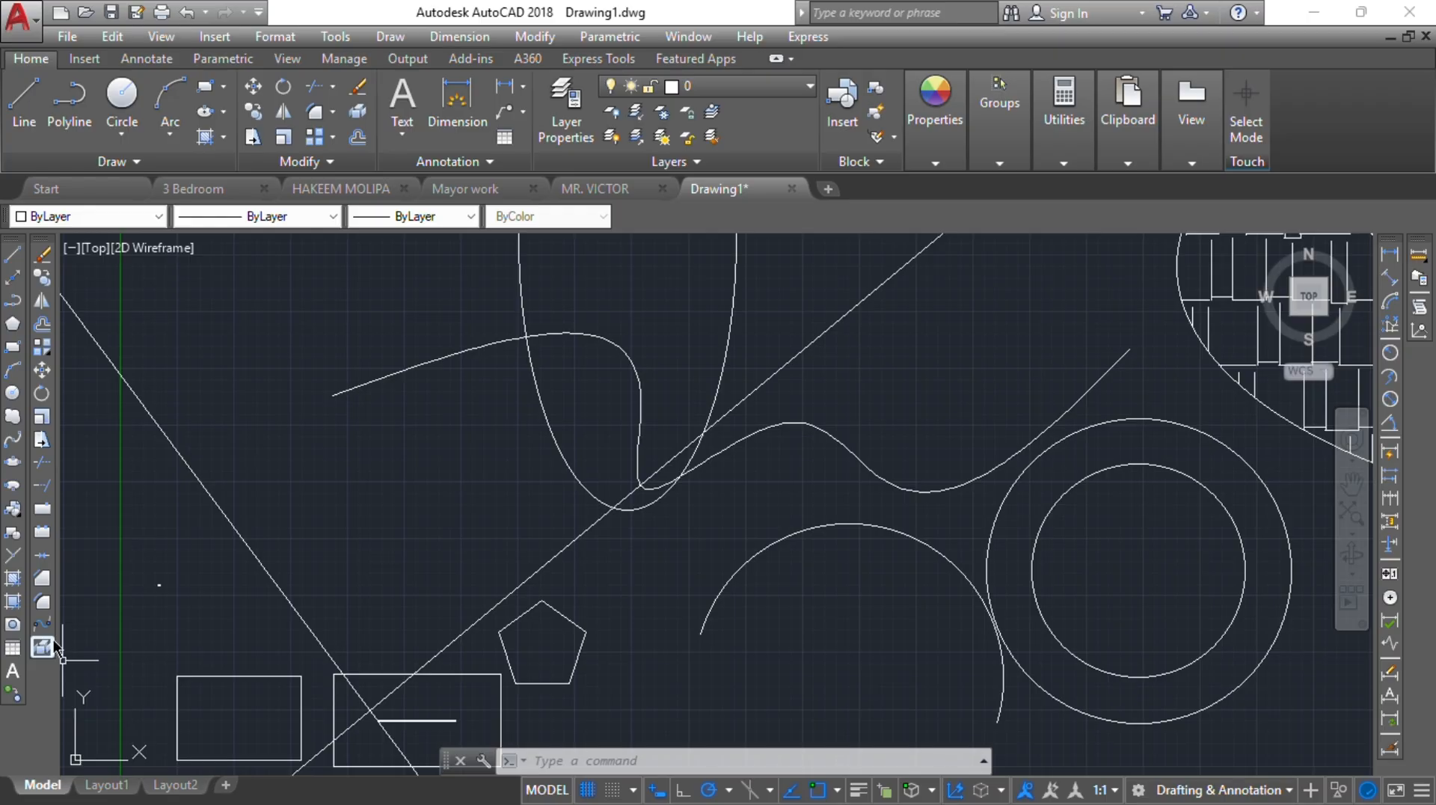
# Select and deselect the rectangle around the narrow bar to check it as one object, and explode it into separate lines.
pyautogui.scroll(-2, 286, 570)
pyautogui.moveTo(292, 553); pyautogui.dragTo(351, 388, button='middle')
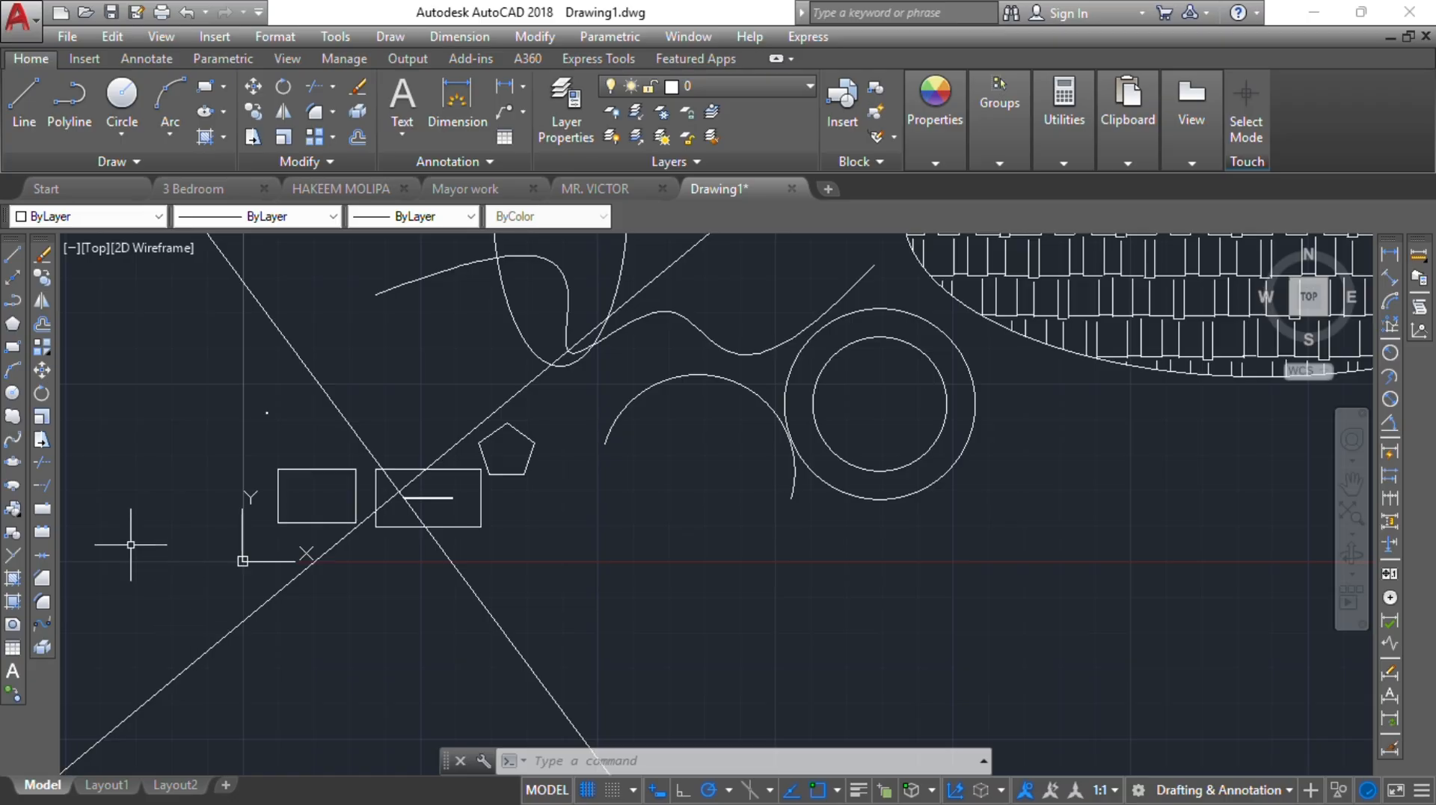
pyautogui.scroll(-2, 393, 527)
pyautogui.scroll(2, 396, 522)
pyautogui.scroll(5, 396, 522)
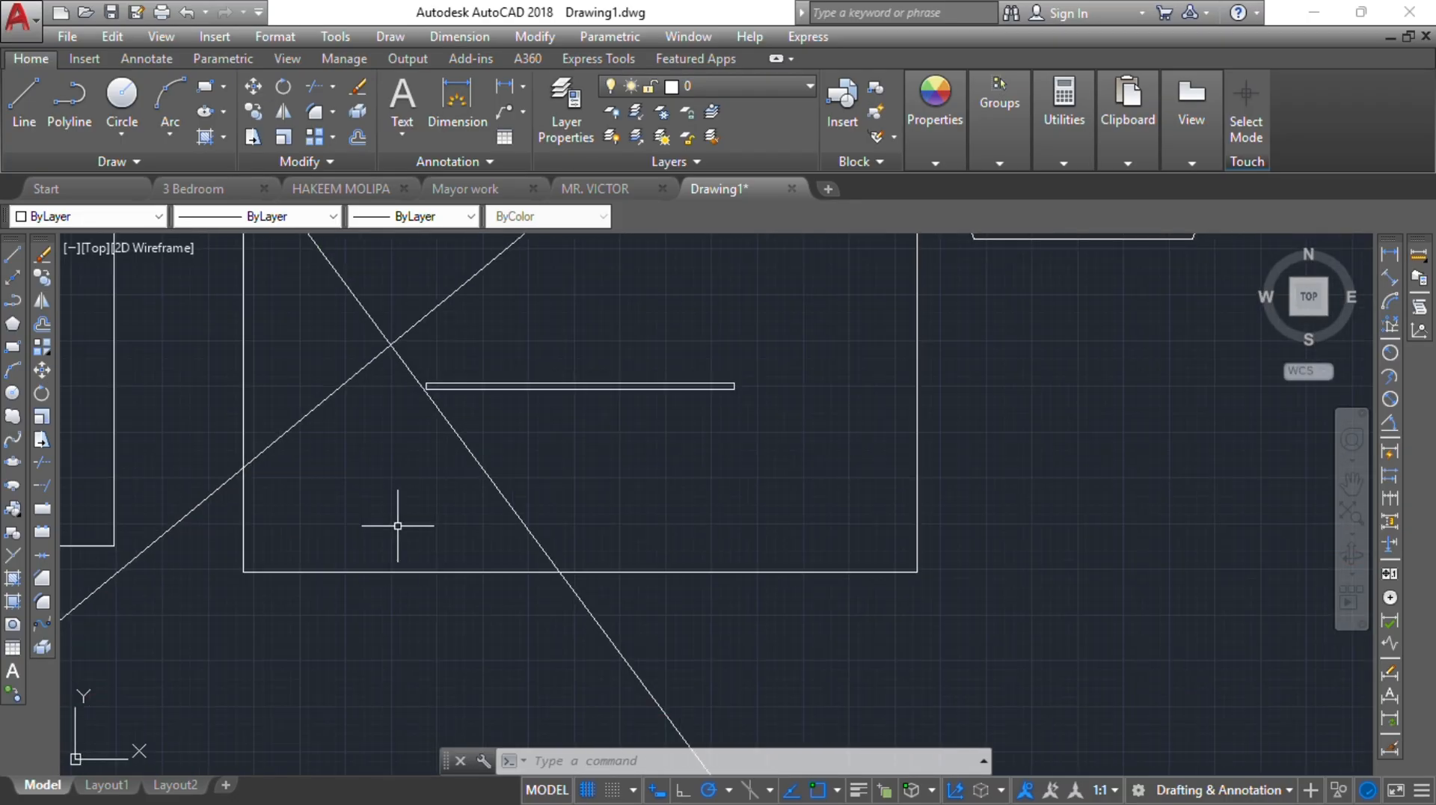
pyautogui.scroll(-1, 415, 560)
pyautogui.moveTo(415, 560)
pyautogui.mouseDown(button='middle')
pyautogui.moveTo(412, 594)
pyautogui.moveTo(397, 596)
pyautogui.mouseUp(button='middle')
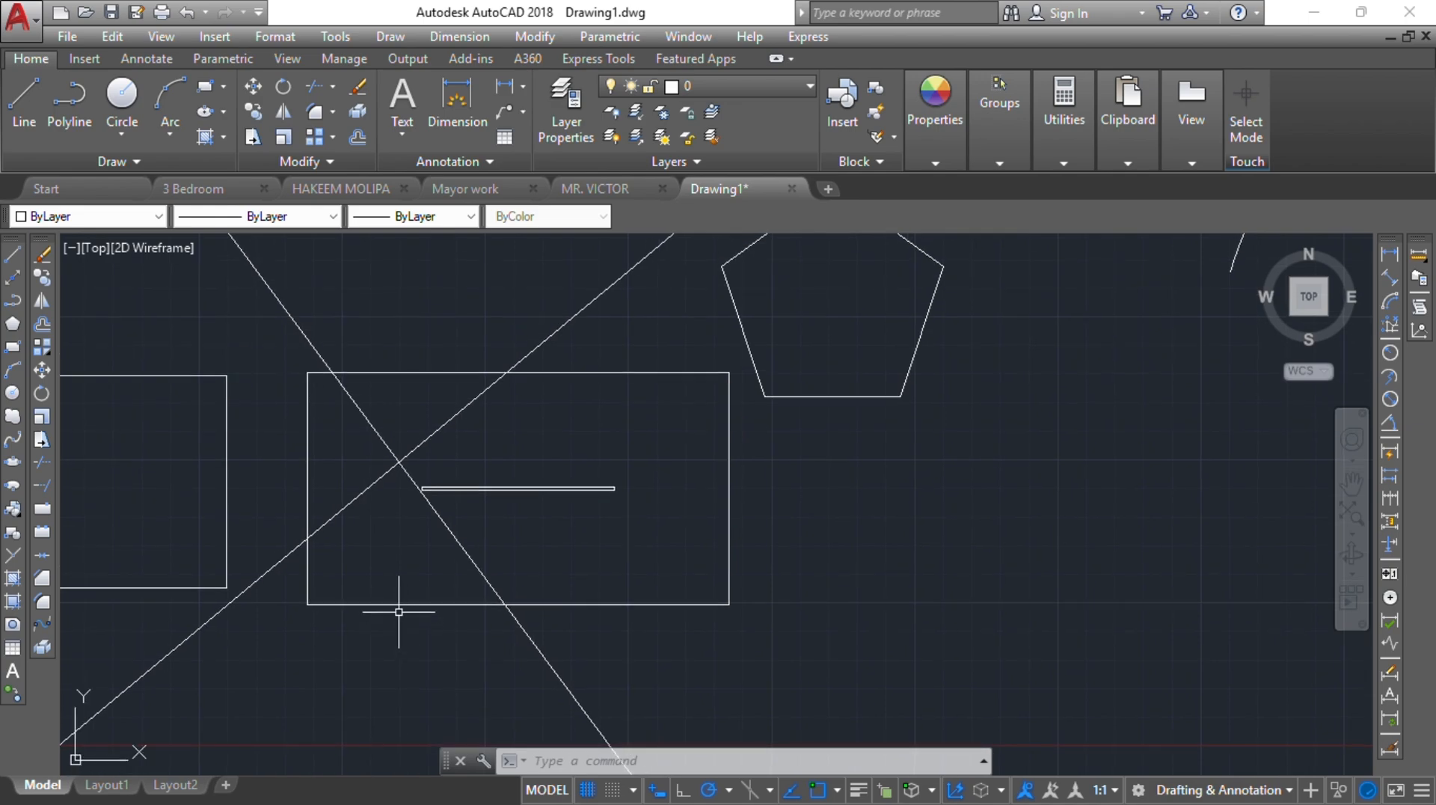
pyautogui.click(606, 603)
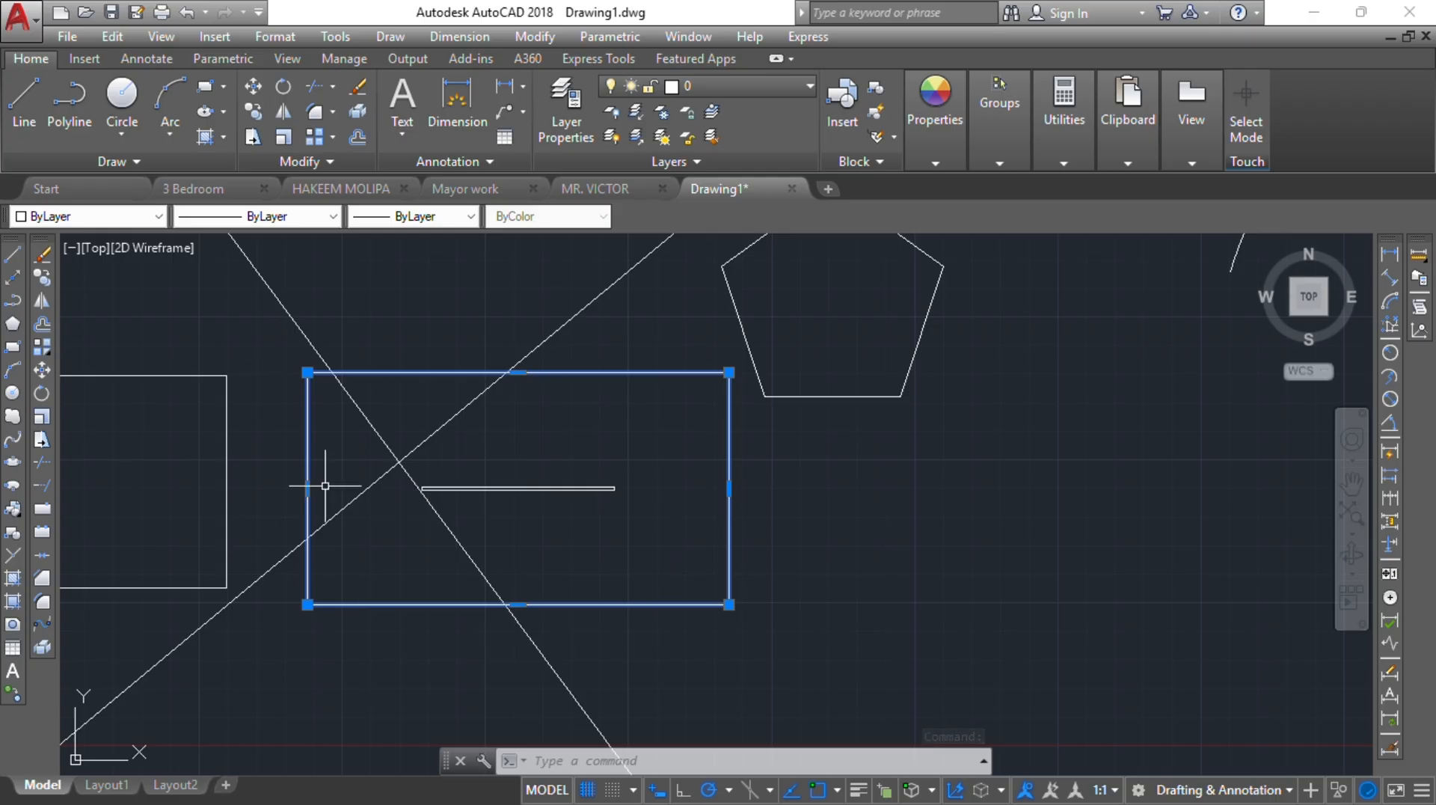
pyautogui.press('Escape')
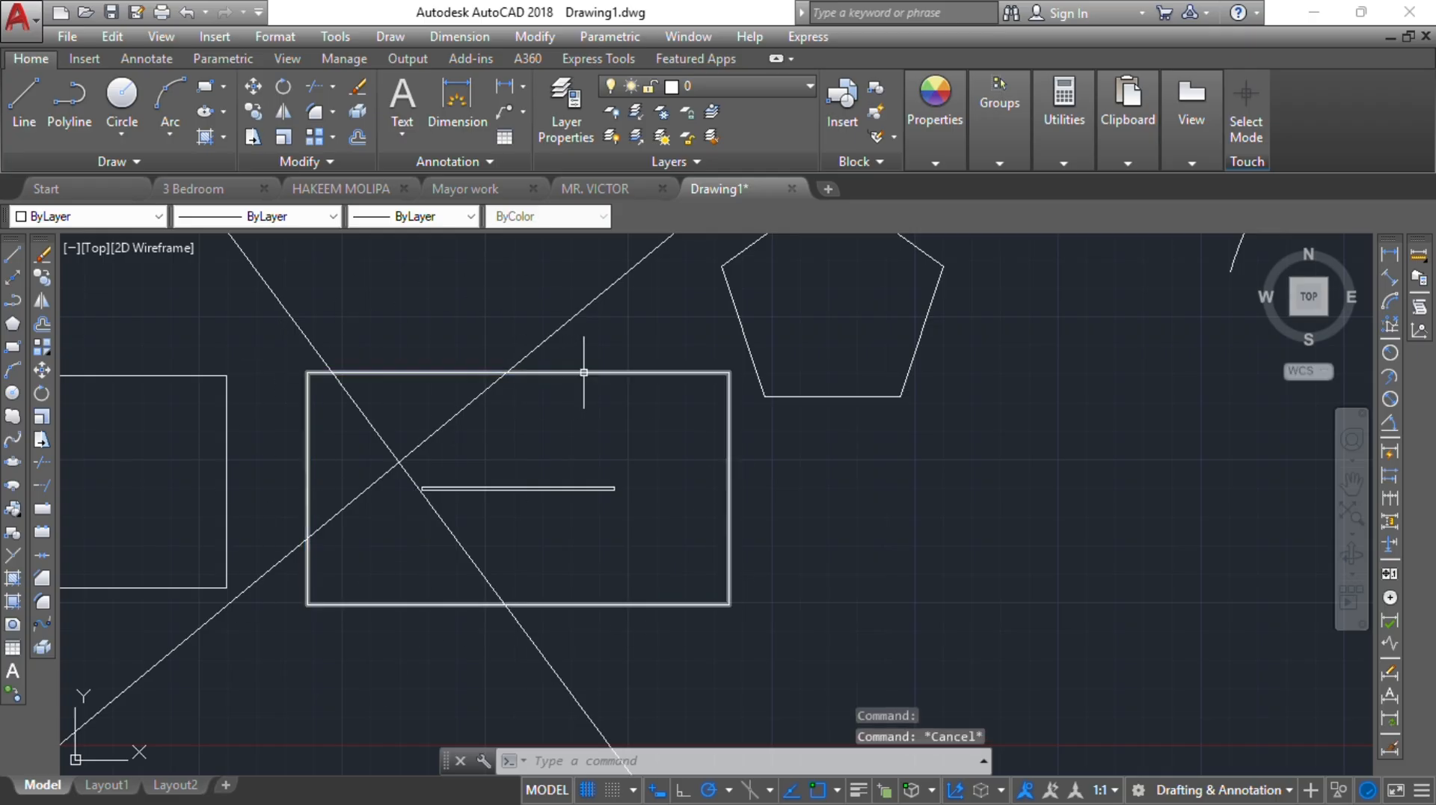
pyautogui.click(307, 455)
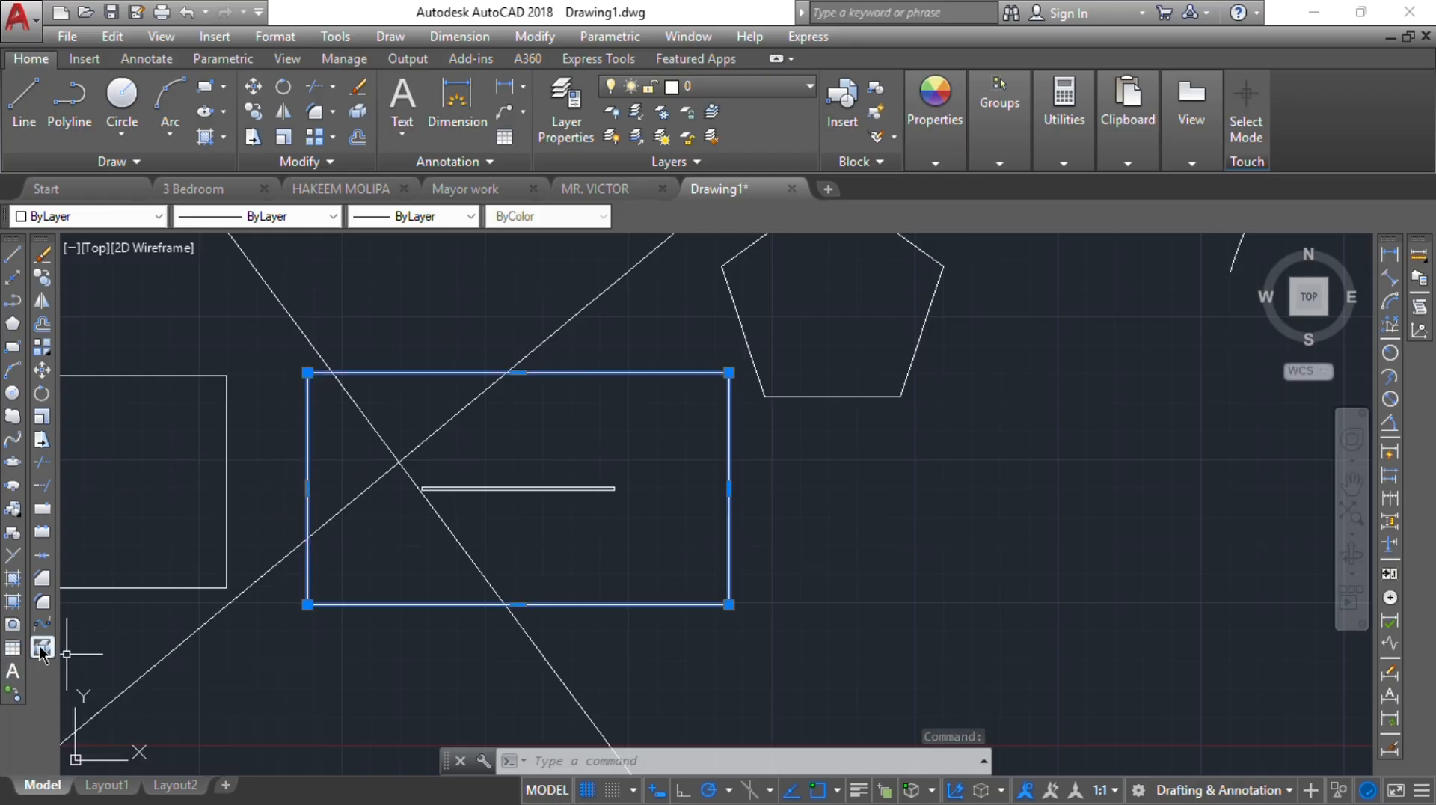
pyautogui.click(42, 648)
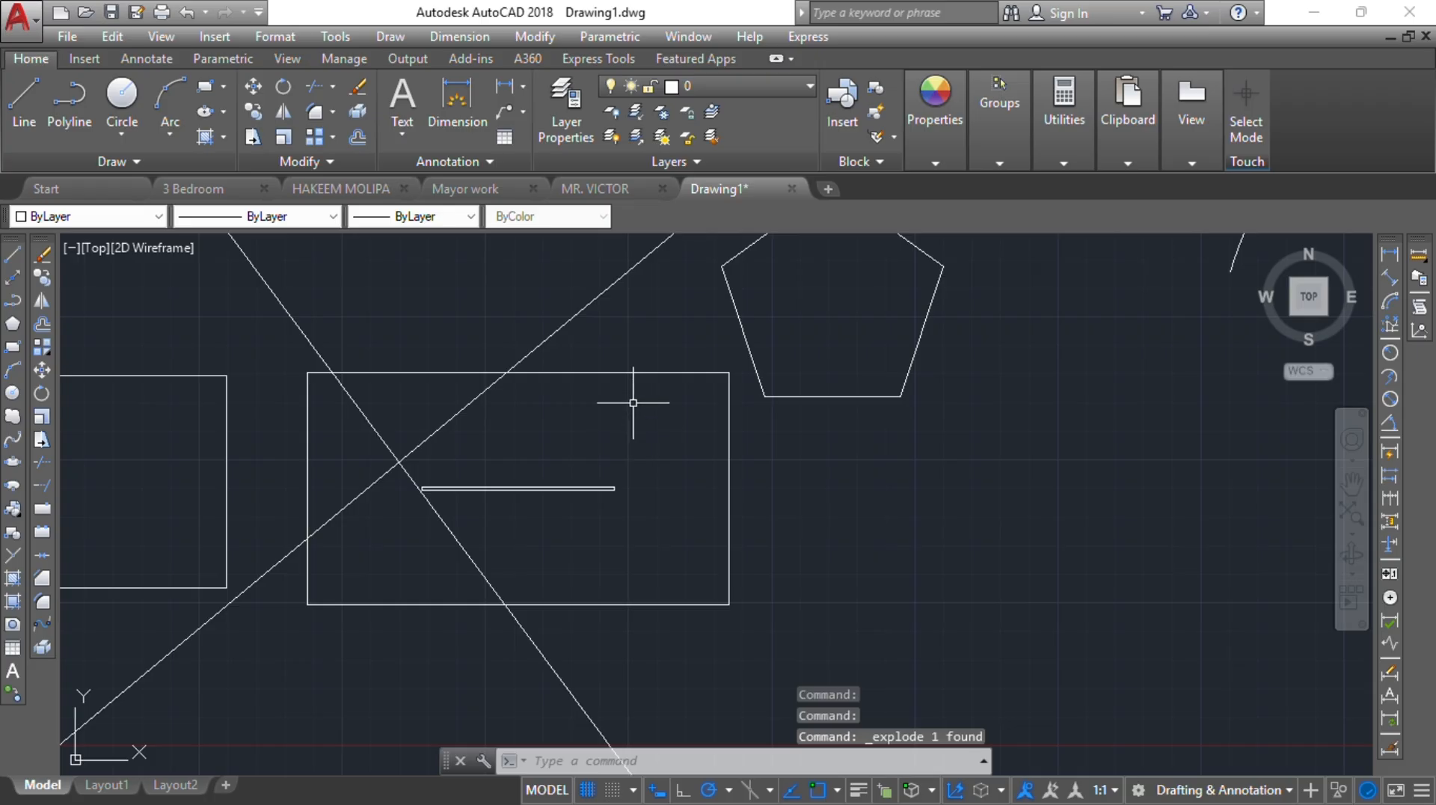
# Select the four edges of the exploded rectangle one by one to check them as individual lines, and clear the selection.
pyautogui.click(635, 373)
pyautogui.click(734, 487)
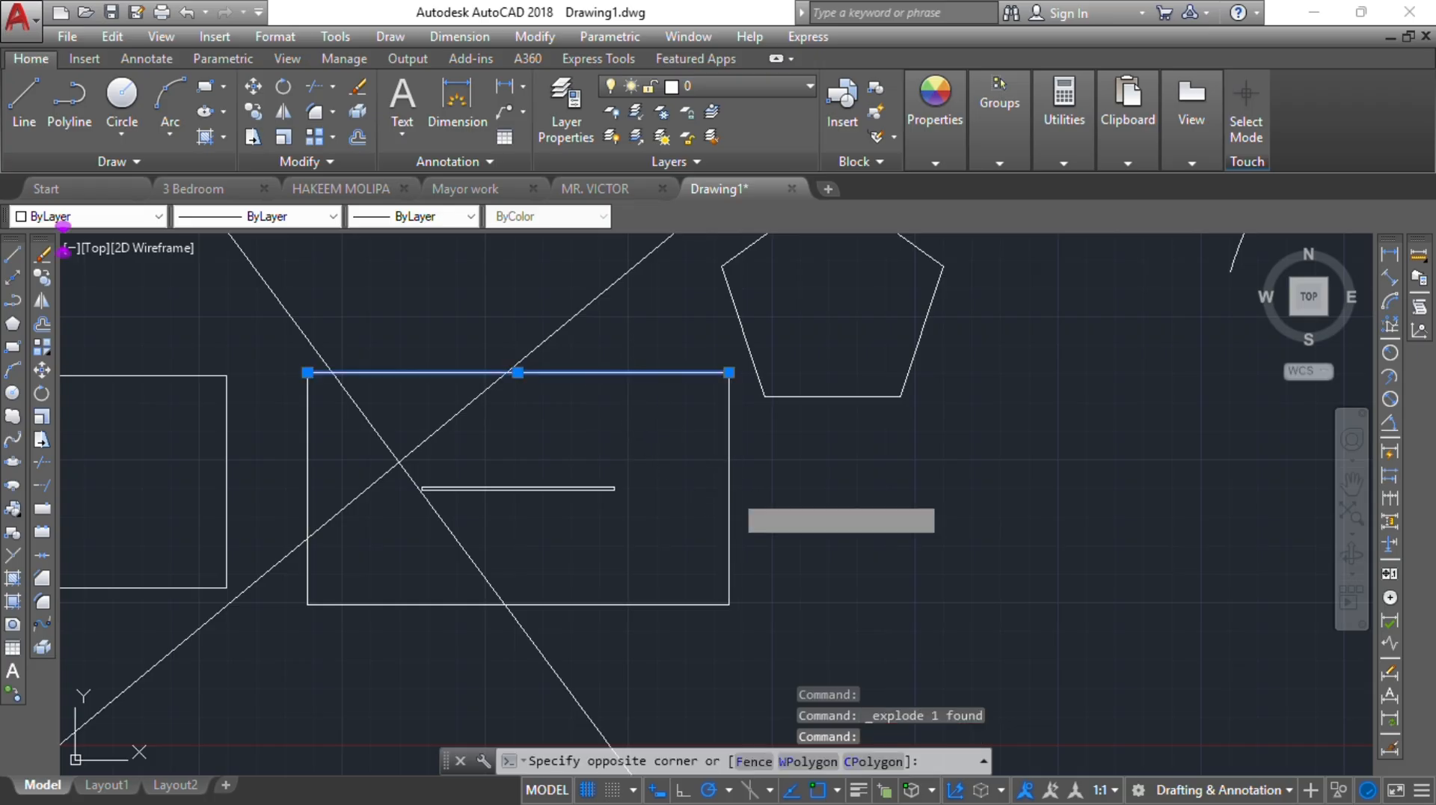
pyautogui.click(688, 594)
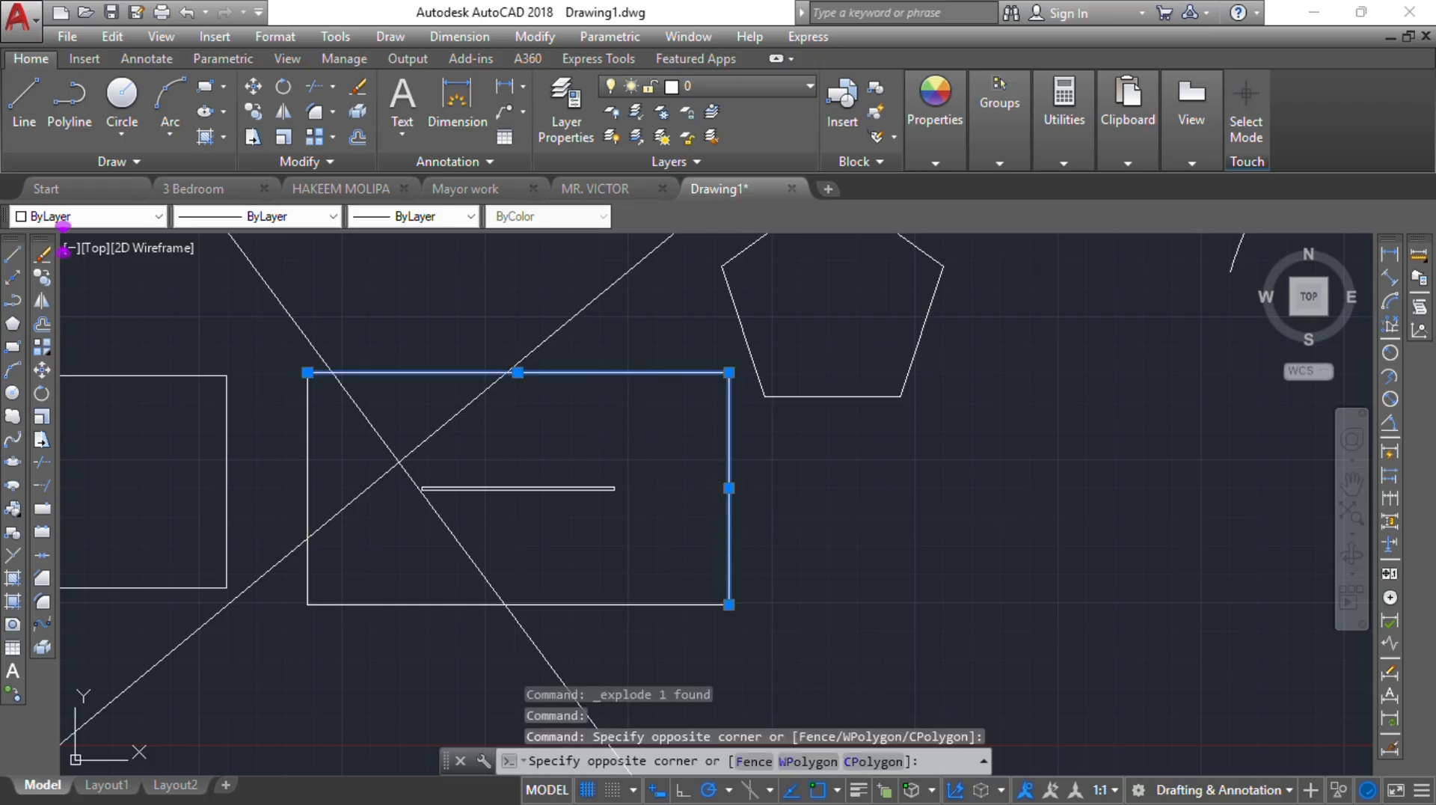
pyautogui.click(670, 608)
pyautogui.click(595, 609)
pyautogui.click(304, 490)
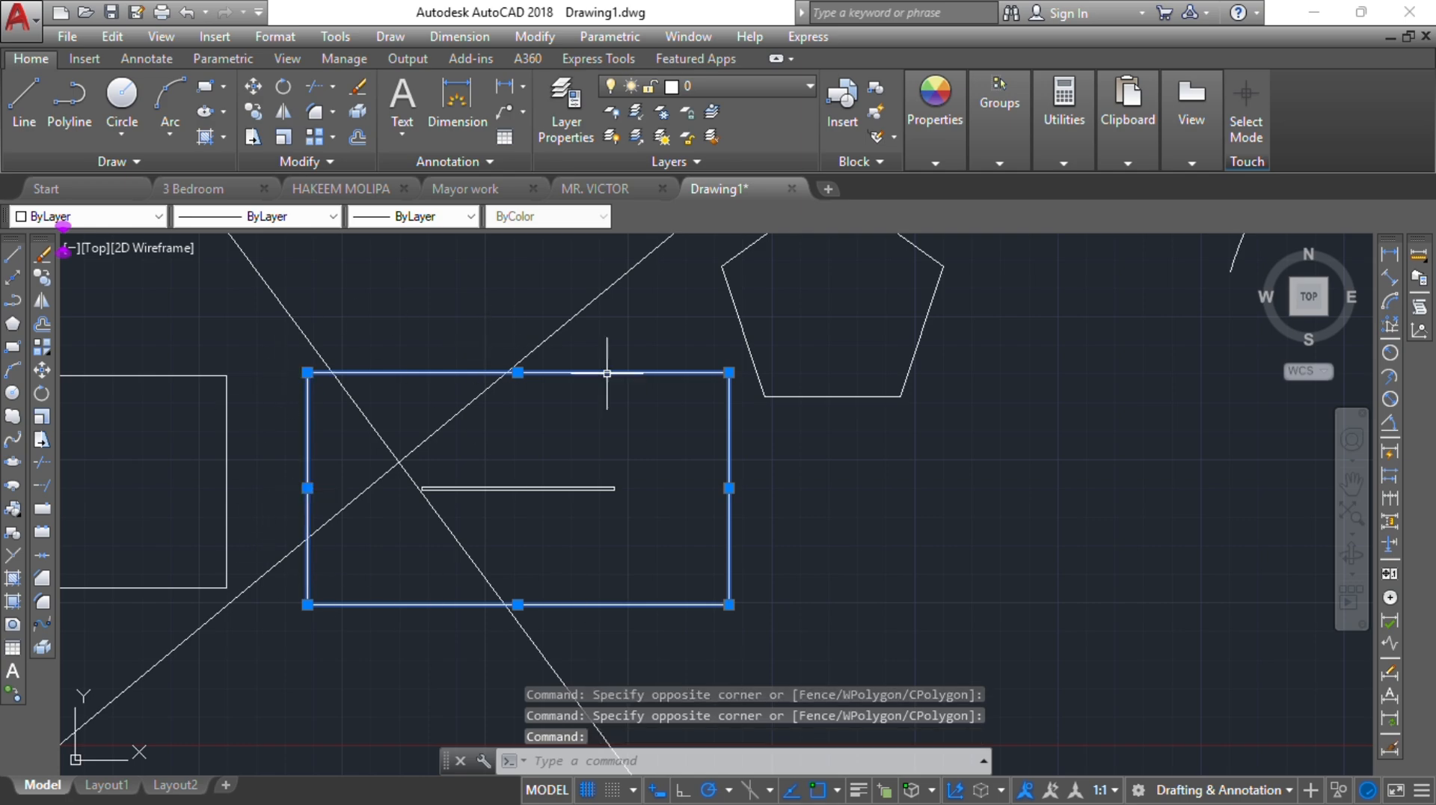
pyautogui.press('Escape')
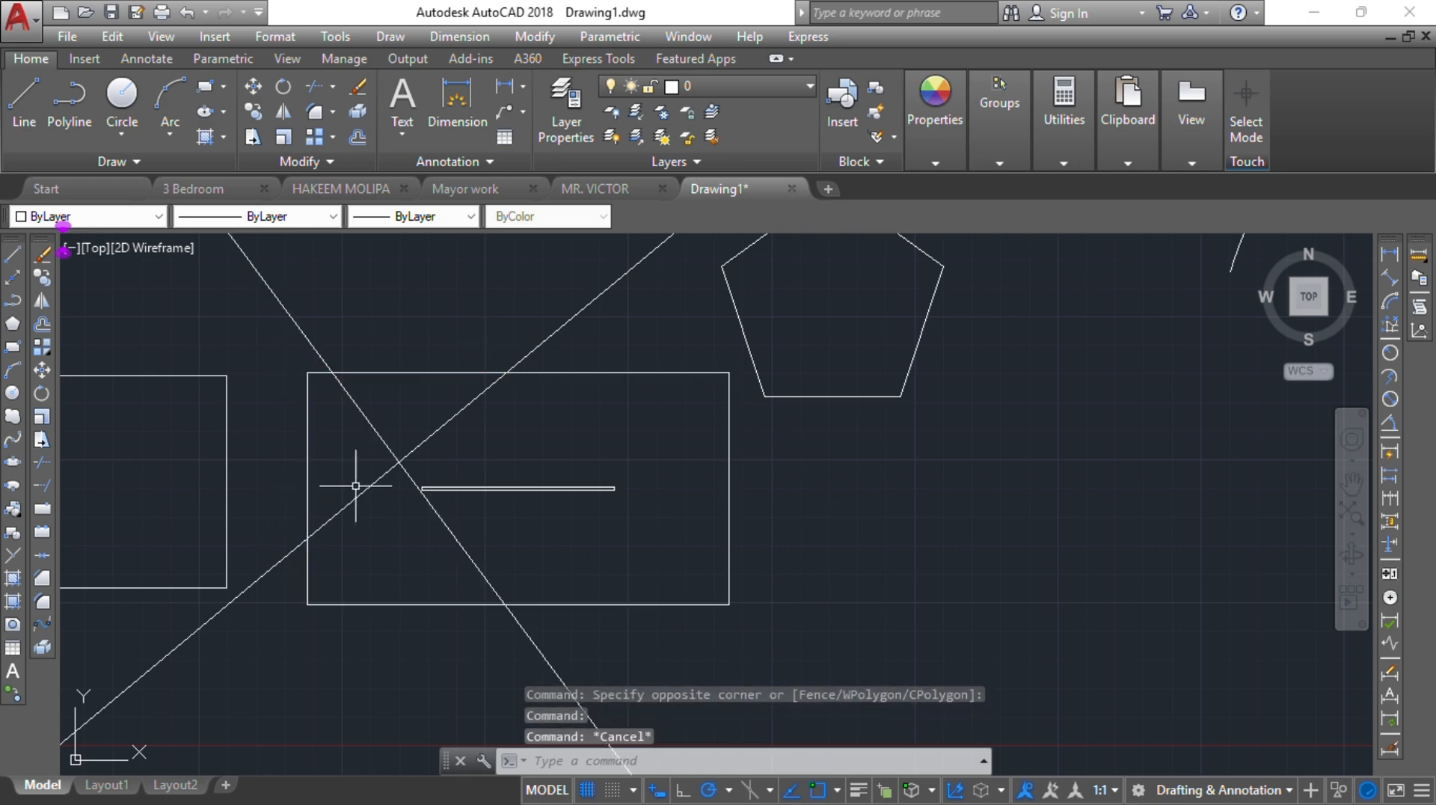
pyautogui.scroll(-6, 355, 485)
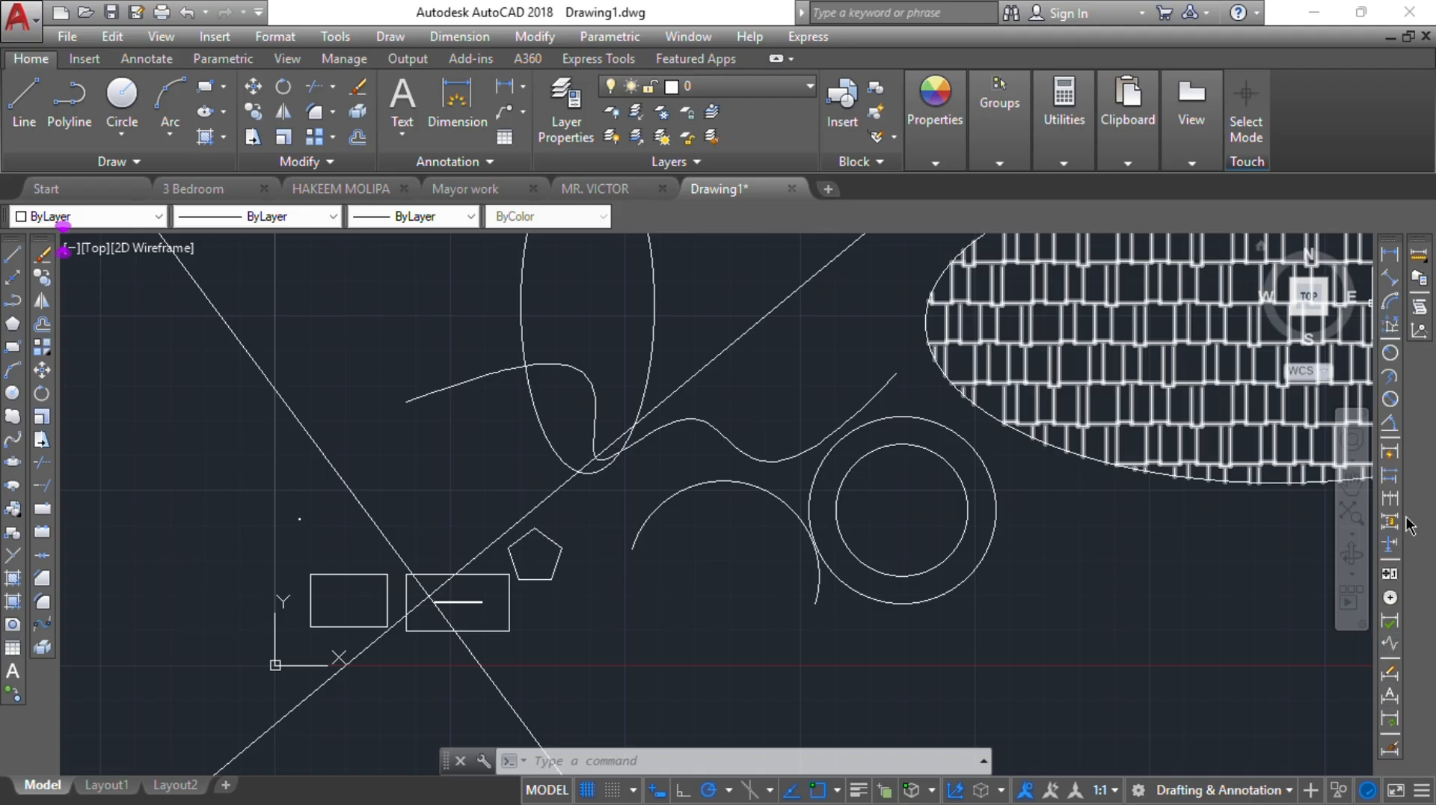
pyautogui.scroll(-2, 652, 443)
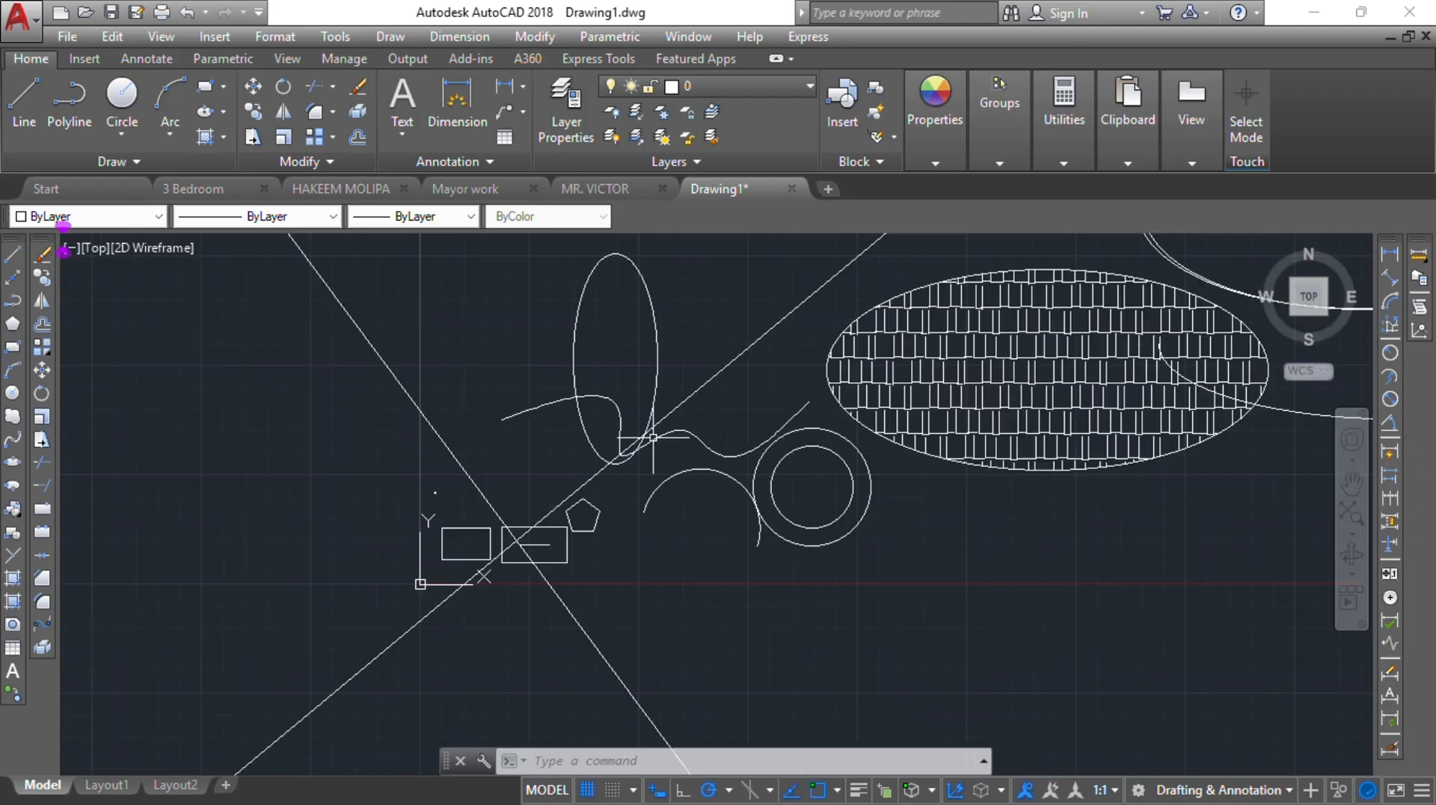
pyautogui.moveTo(653, 437); pyautogui.dragTo(462, 531, button='middle')
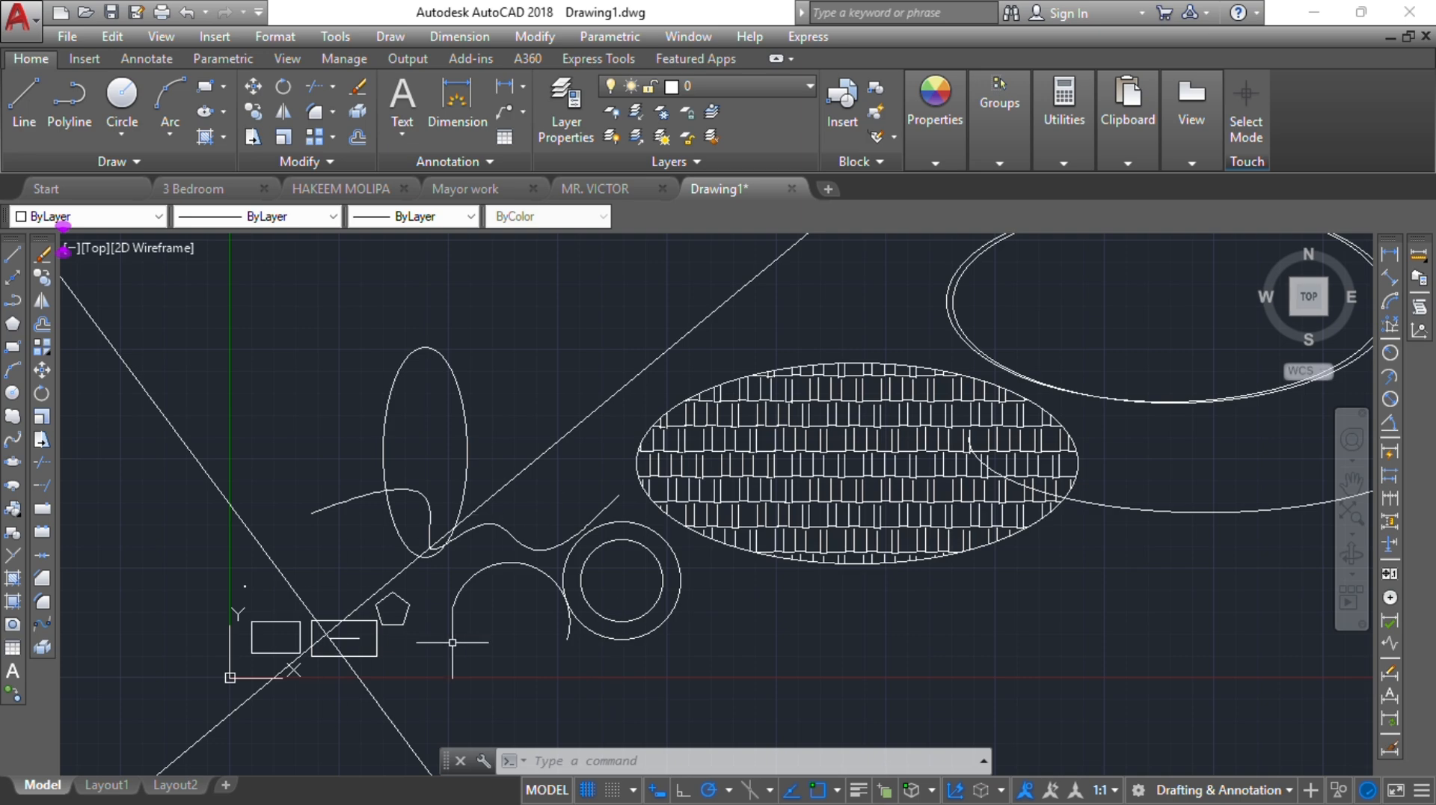